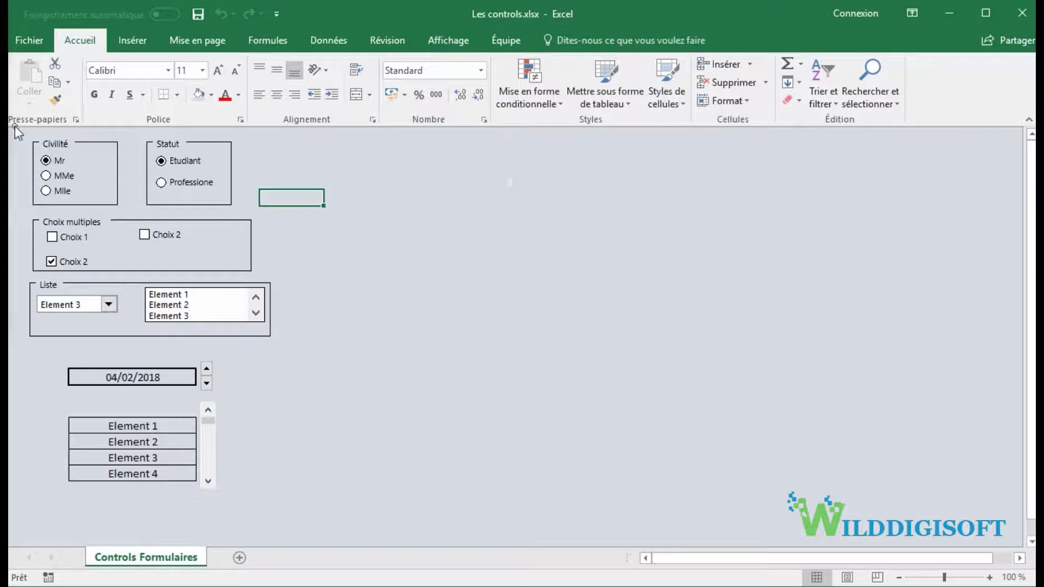
mouse_move(13, 124)
left_mouse_down()
mouse_move(266, 199)
mouse_move(306, 278)
left_mouse_up()
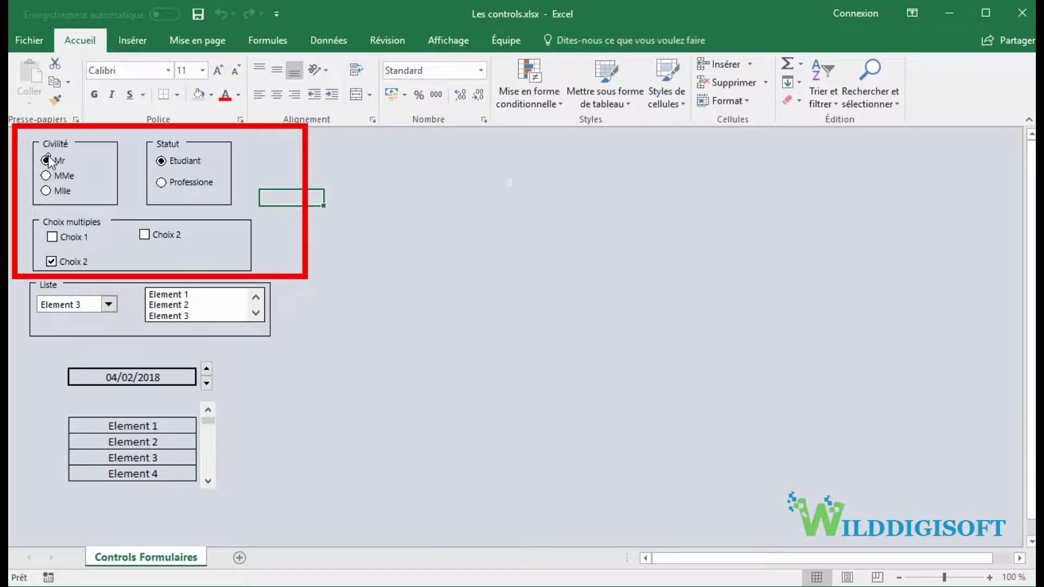
key("Escape")
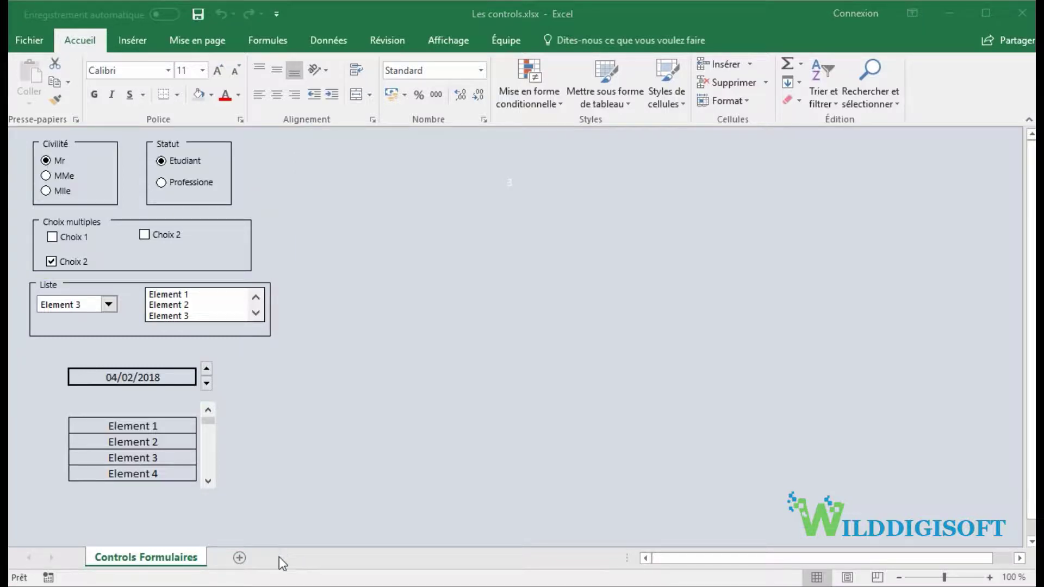
- Add a new worksheet and enable the Développeur tab in the ribbon customization options
left_click(237, 558)
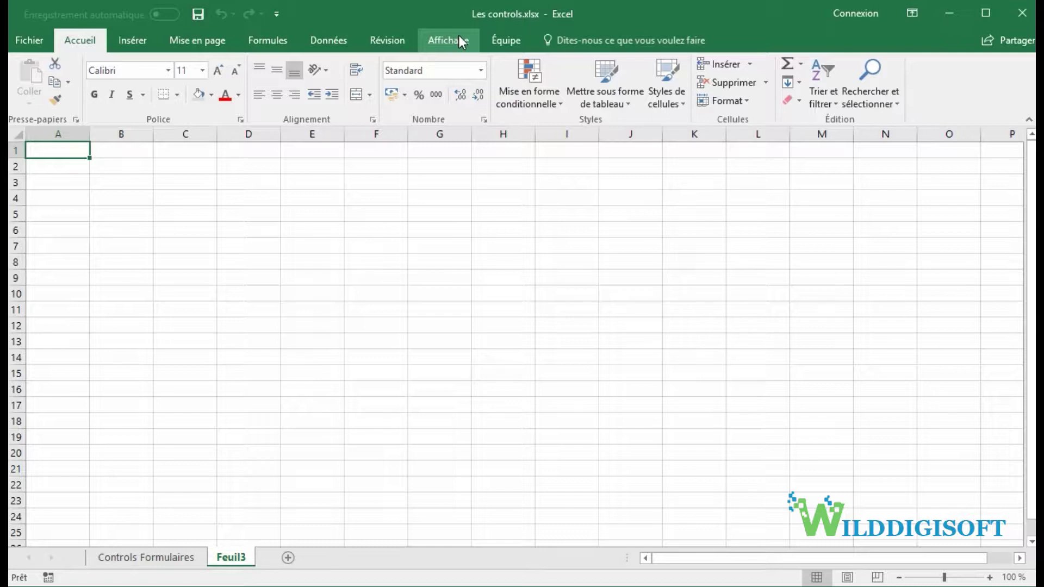
right_click(442, 41)
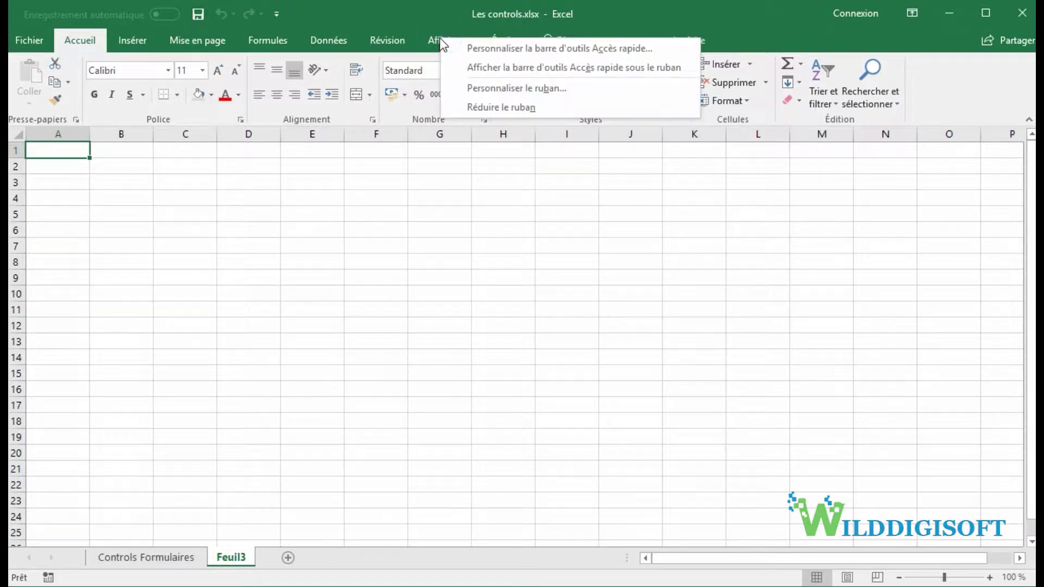
right_click(346, 40)
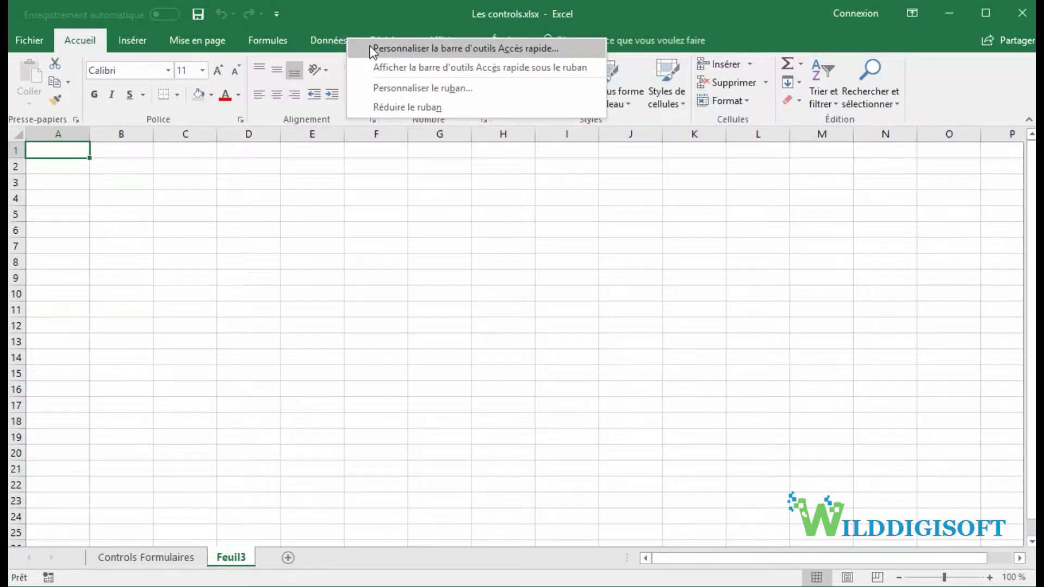
left_click(483, 96)
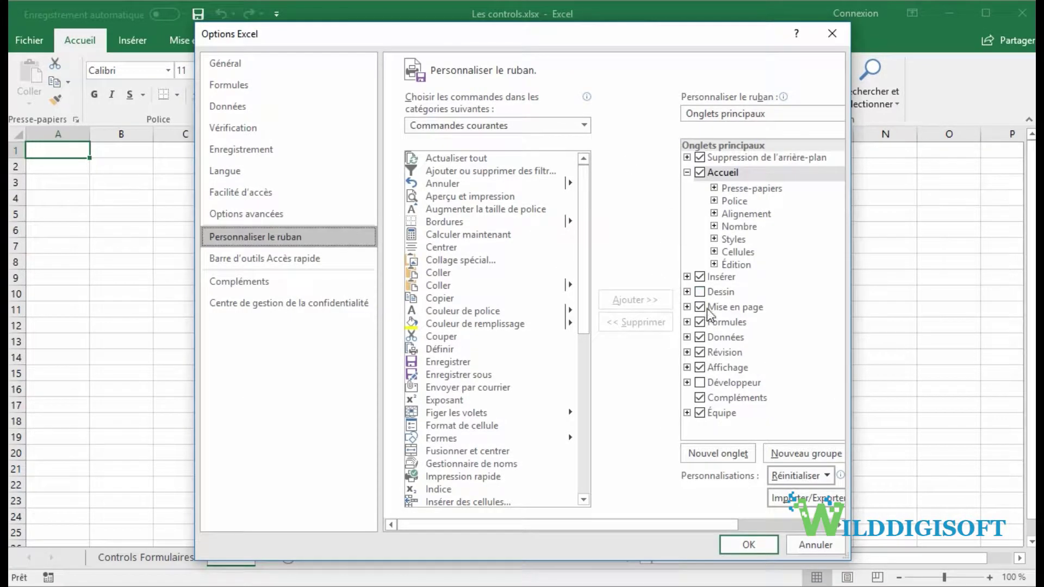
left_click(701, 384)
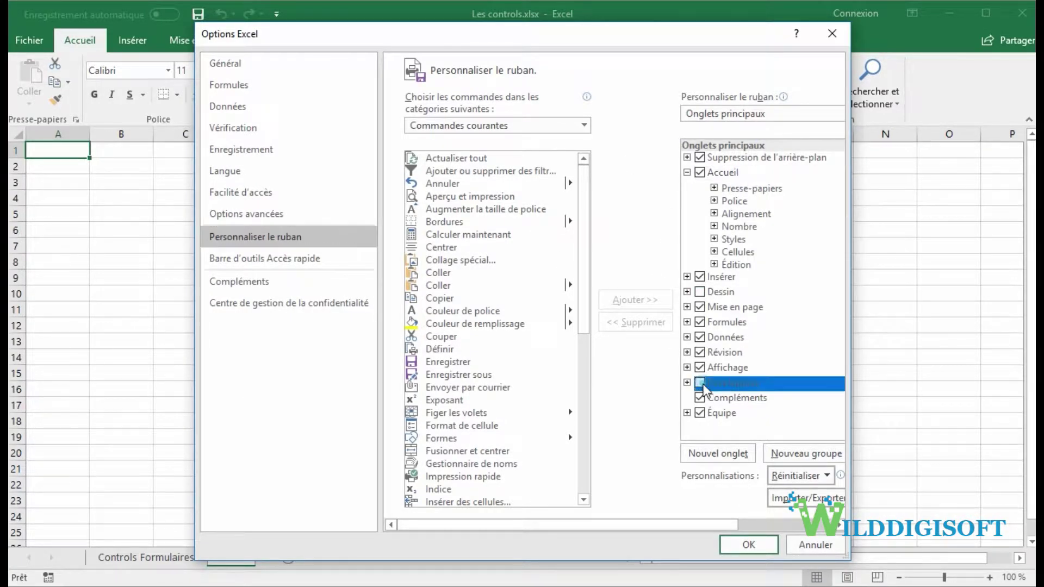
left_click(746, 548)
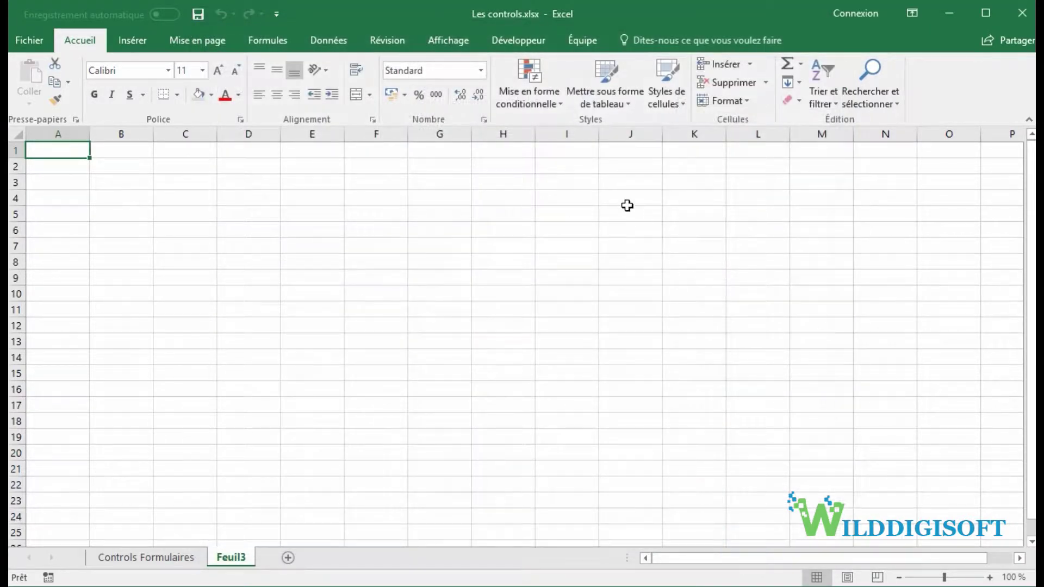
- Bring up the display options for the new worksheet
left_click(532, 41)
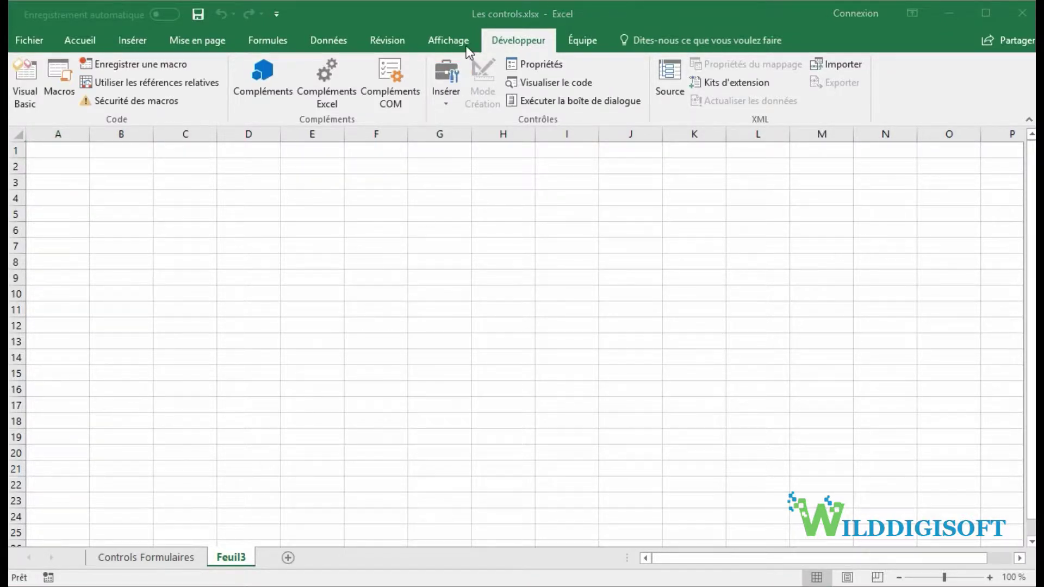
left_click(438, 40)
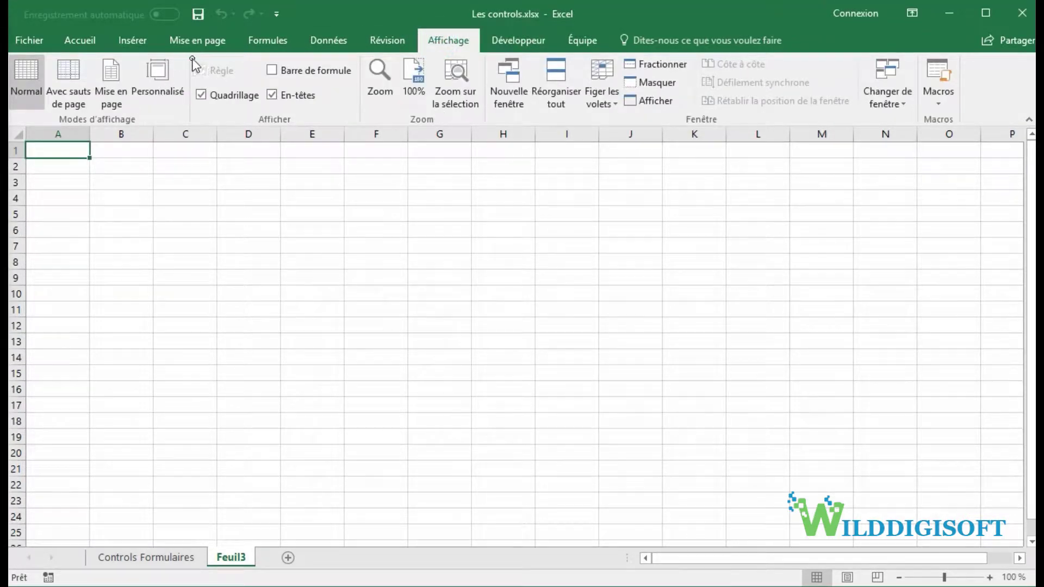
left_click_drag(190, 56, 363, 124)
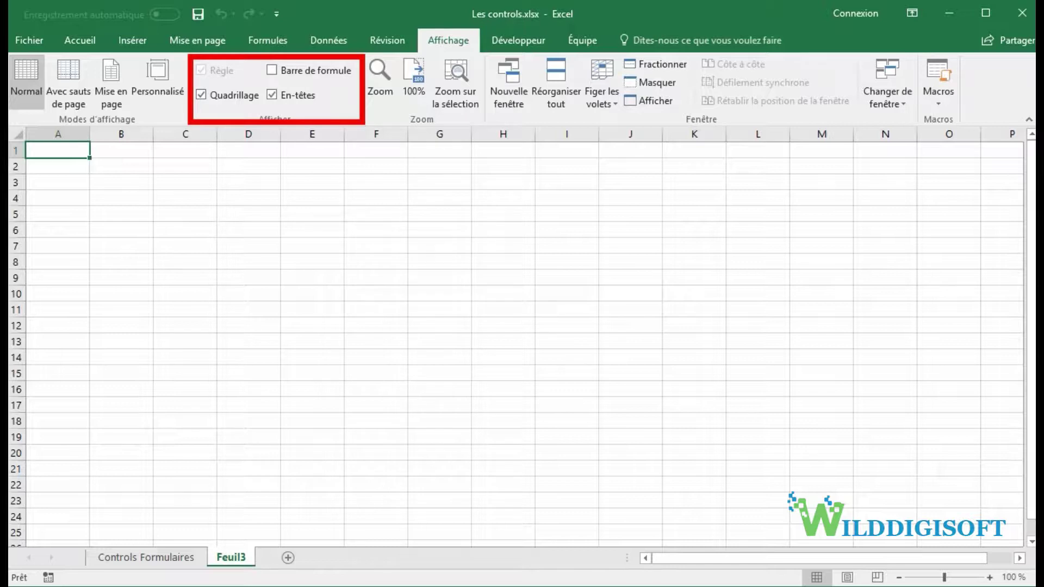
mouse_move(184, 129)
left_mouse_down()
mouse_move(199, 104)
mouse_move(263, 101)
mouse_move(275, 144)
mouse_move(289, 146)
left_mouse_up()
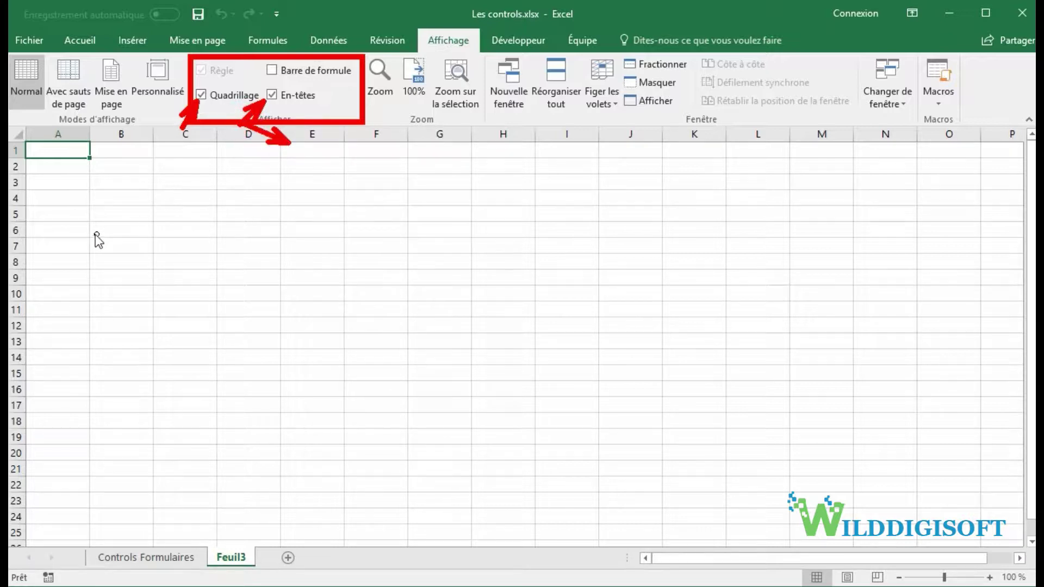
left_click_drag(70, 238, 17, 240)
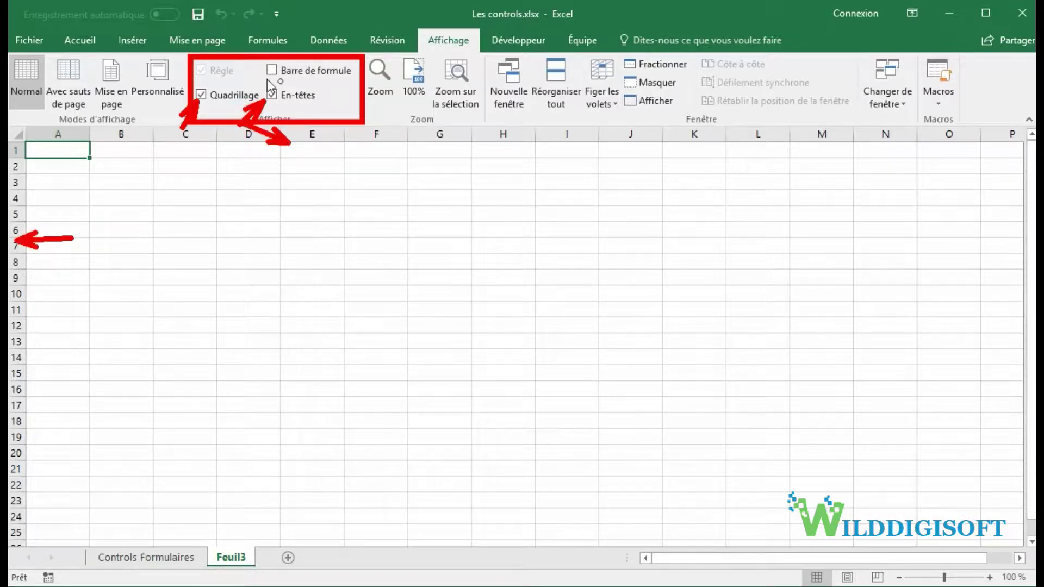
left_click_drag(246, 77, 266, 69)
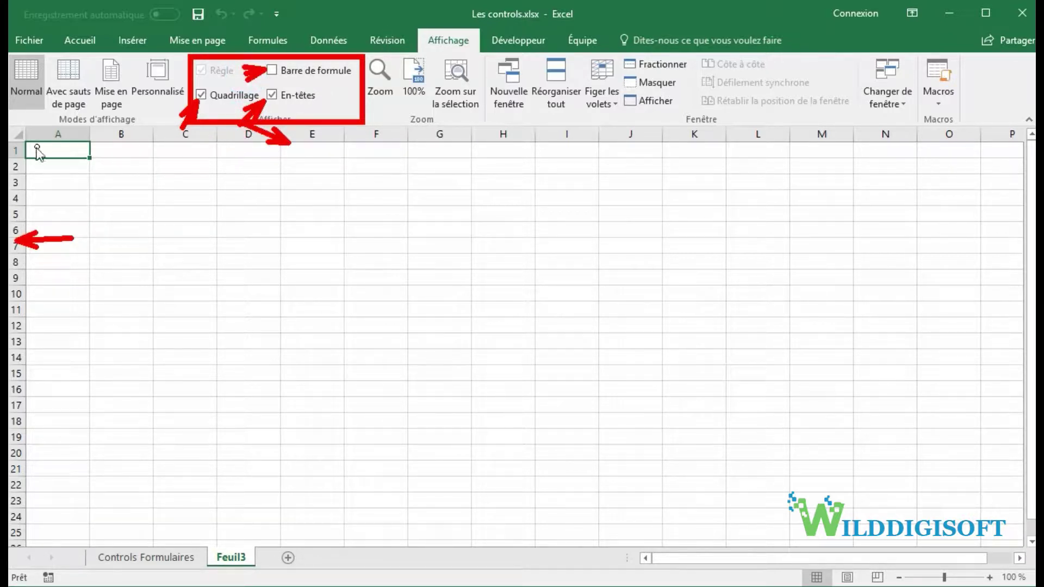
key("Escape")
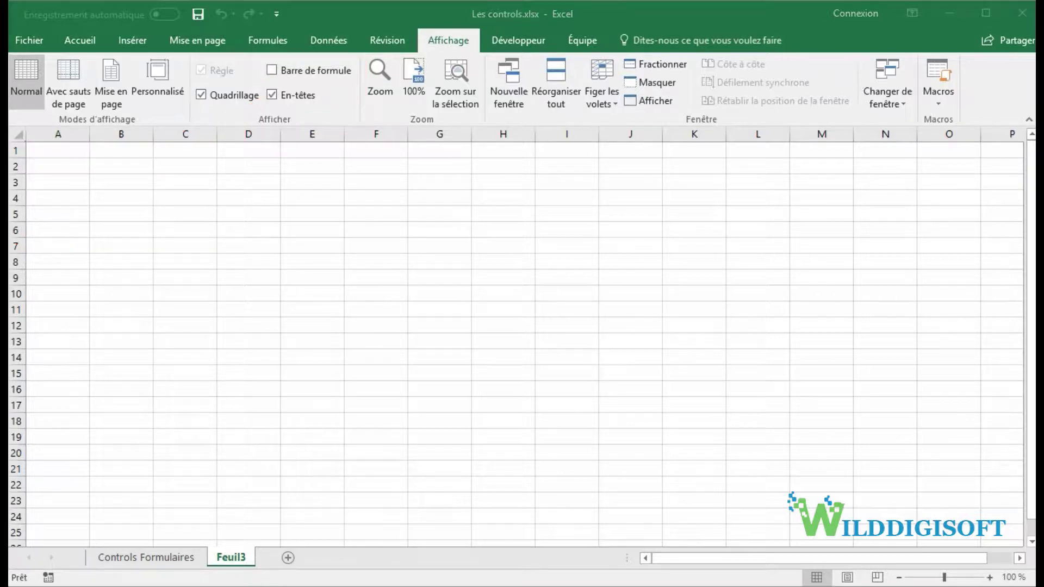
- Hide the gridlines and the row and column headings on Feuil3, and show the formula bar
left_click(233, 100)
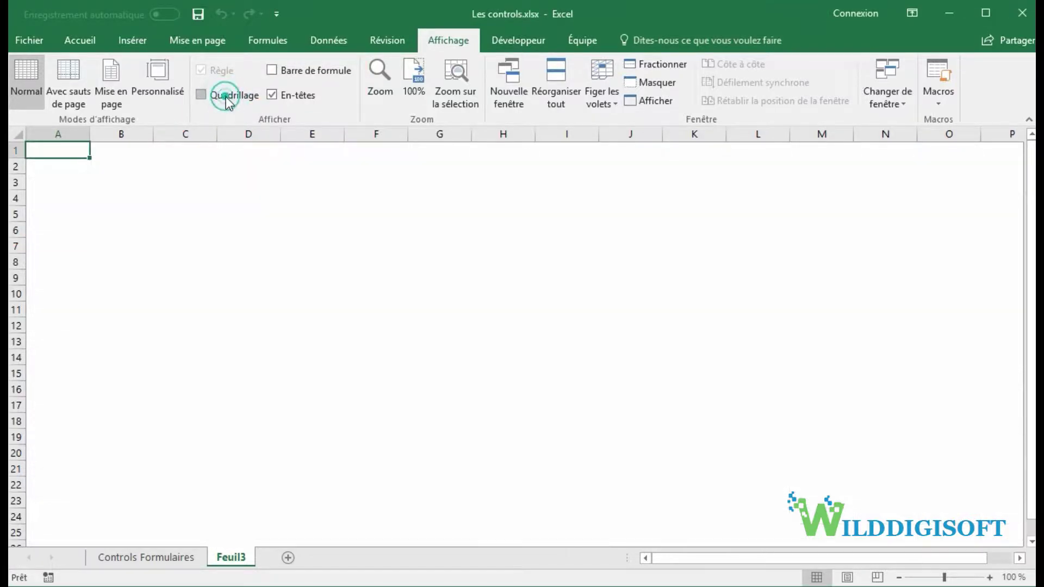
left_click(307, 97)
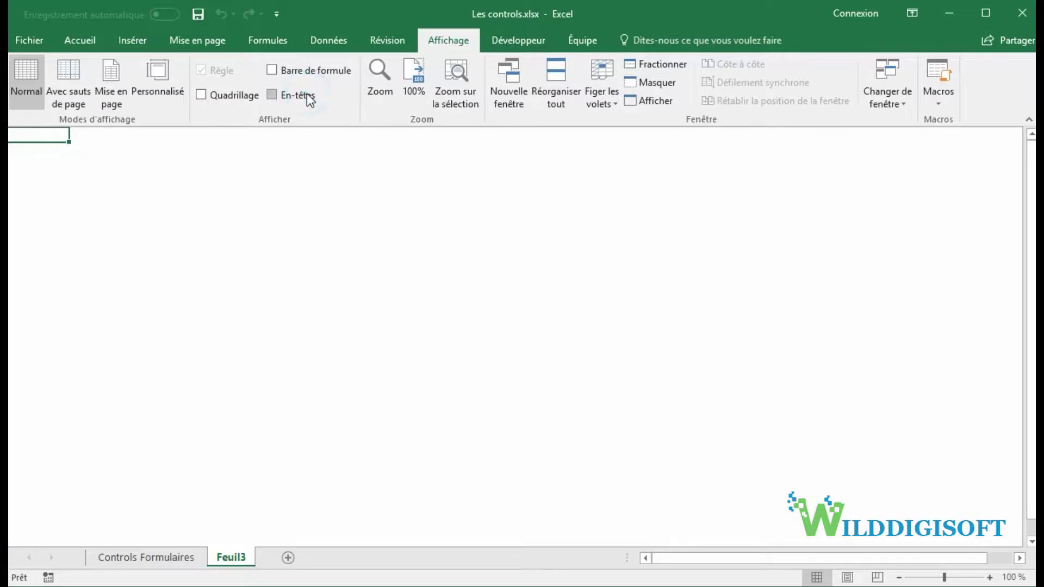
left_click(313, 72)
left_click(313, 73)
left_click(313, 73)
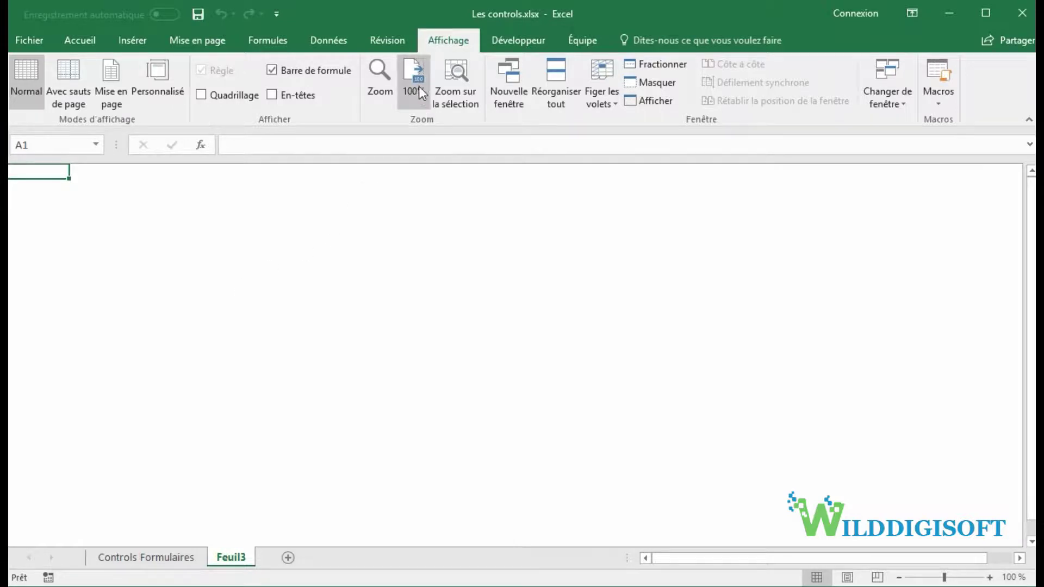
- Insert a form-control option button in the upper-left area of the blank sheet Feuil3
left_click(515, 42)
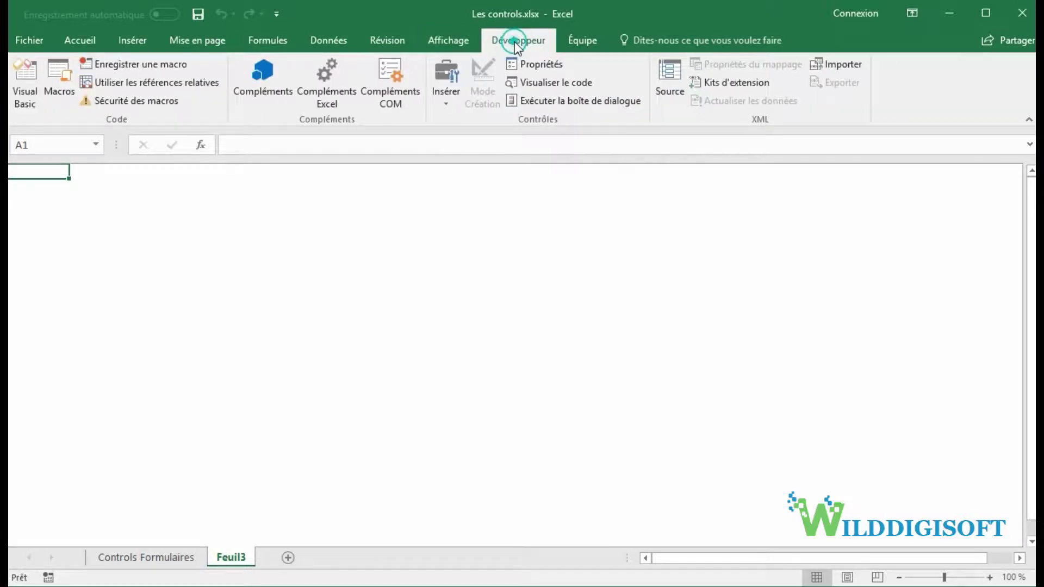
left_click(446, 109)
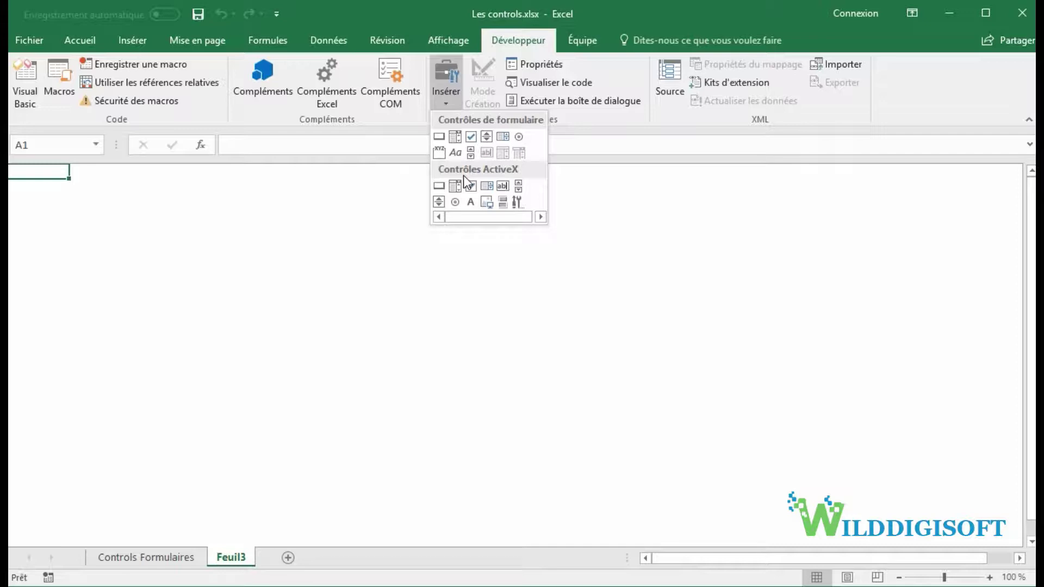
left_click(520, 138)
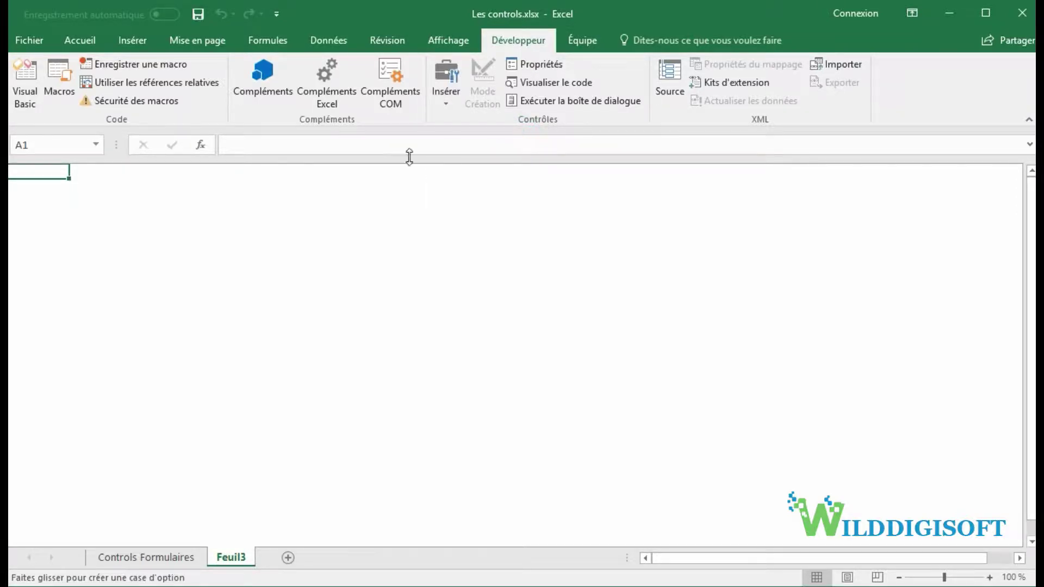
left_click(188, 218)
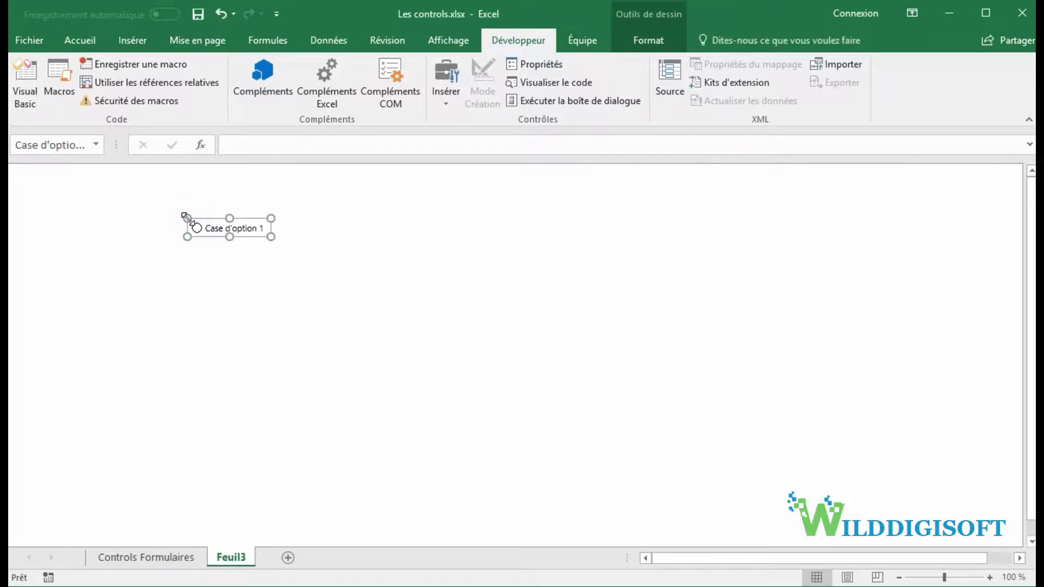
- Replace the option button's label with "Elt 1"
left_click(209, 228)
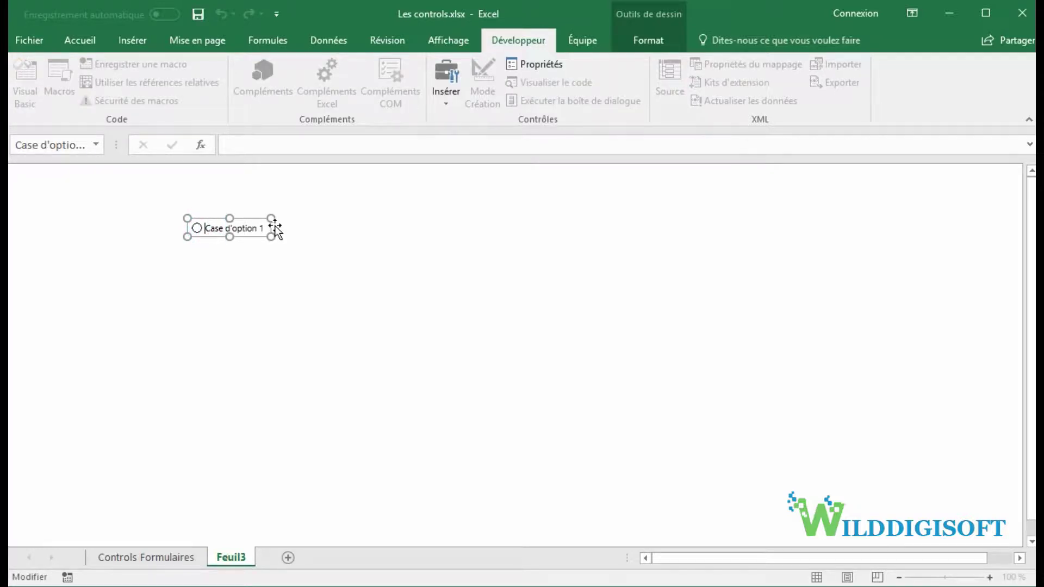
key("Delete")
key("Delete")
key("Delete")
key("Delete")
key("Delete")
key("Delete")
key("Delete")
key("Delete")
key("Delete")
key("Delete")
key("Delete")
key("Delete")
key("Delete")
key("Delete")
key("Delete")
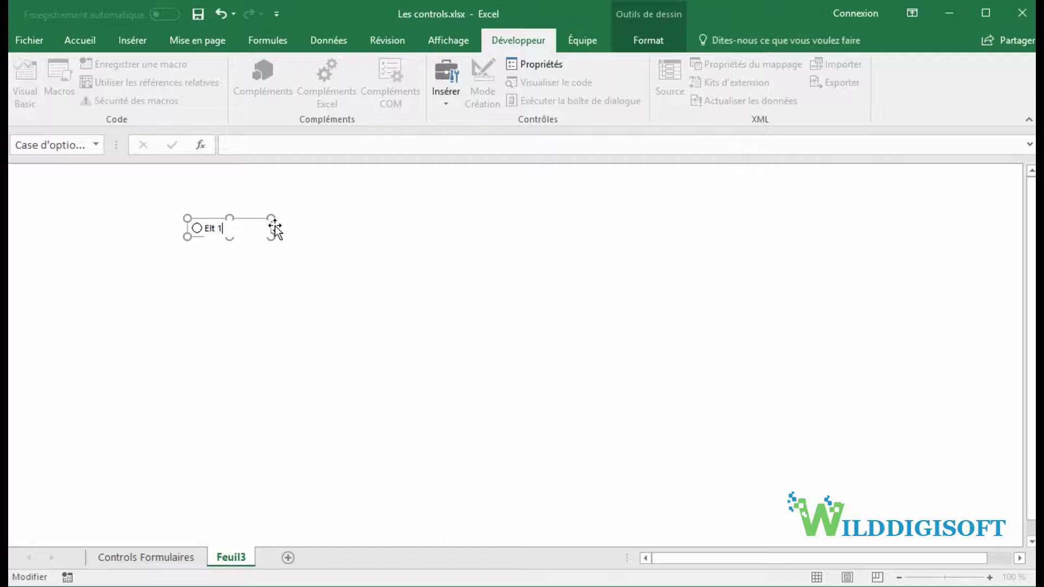
left_click(294, 247)
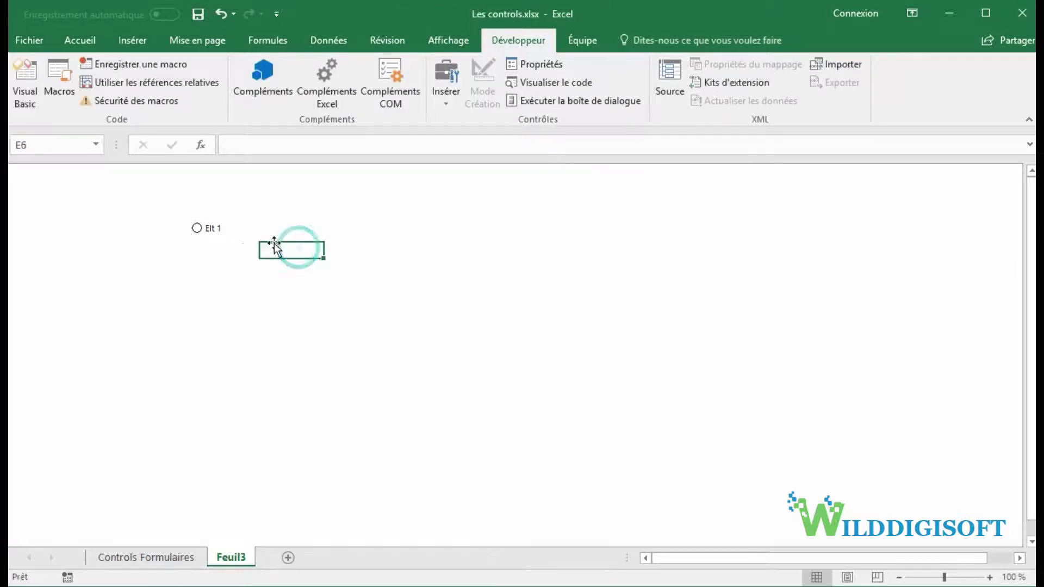
- Mark the Elt 1 option as chosen and move its control slightly to the left on the sheet
left_click(210, 228)
left_click(206, 233)
right_click(214, 233)
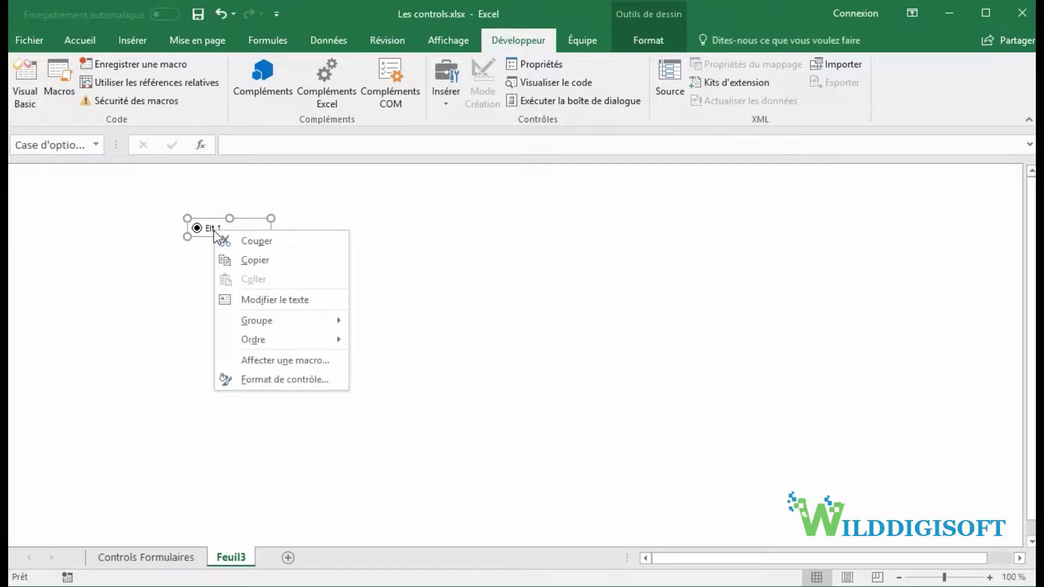
left_click(208, 221)
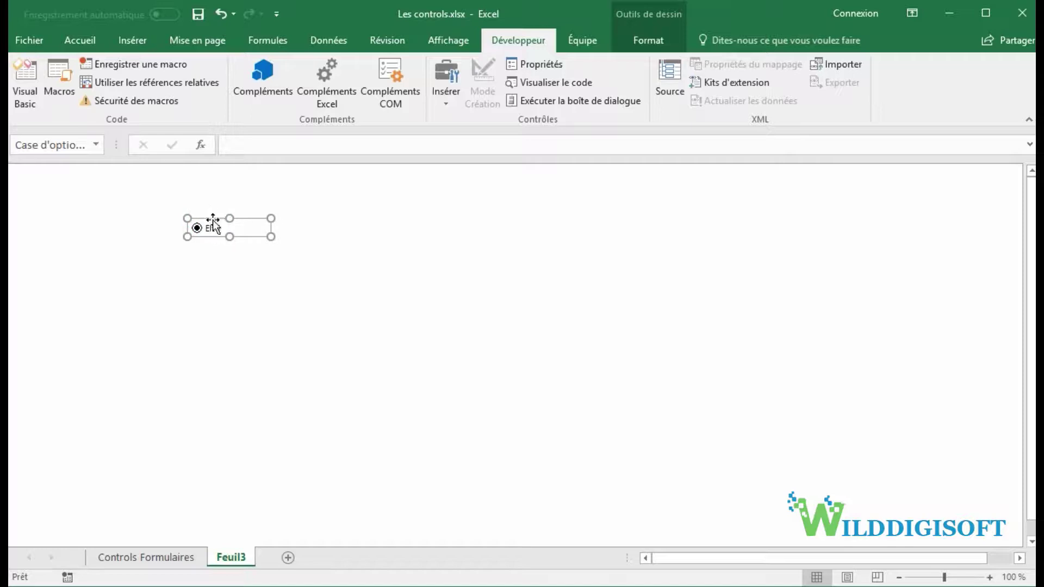
left_click_drag(212, 221, 173, 216)
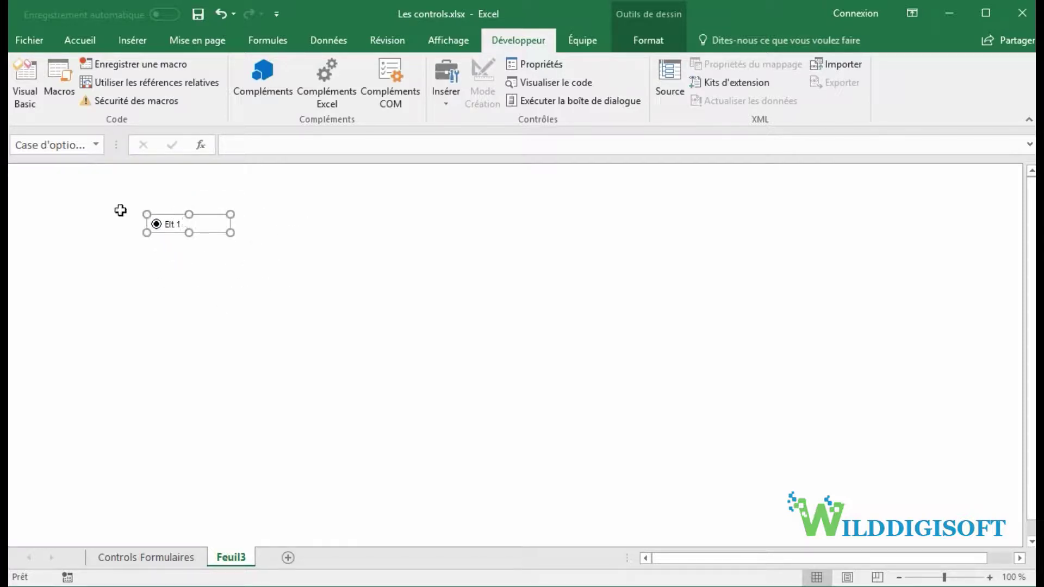
left_click(448, 93)
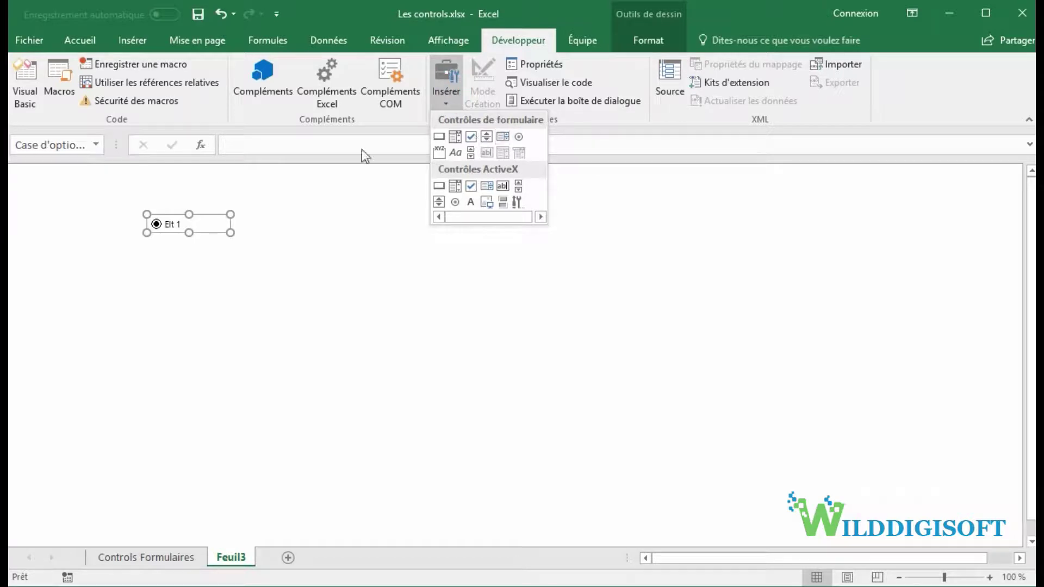
left_click(174, 214)
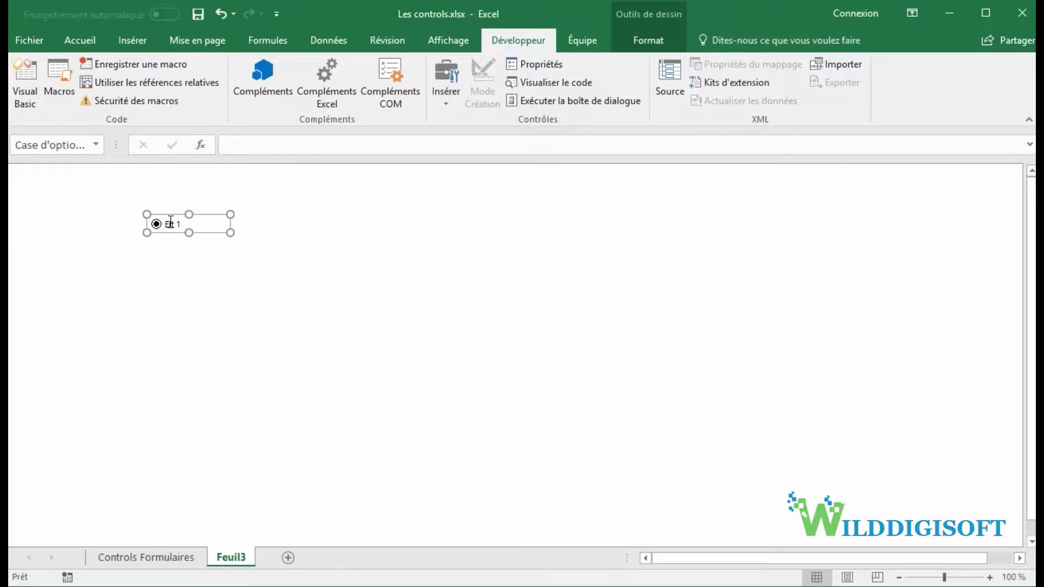
- Copy the Elt 1 option button, paste it at cell C6 and position the copy just below the original
right_click(169, 217)
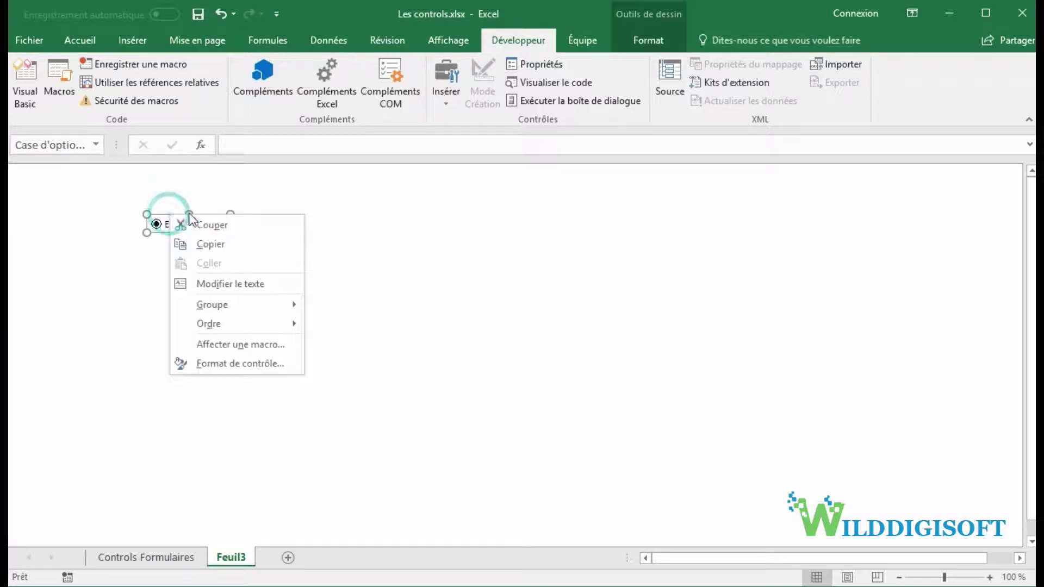
left_click(216, 240)
left_click(153, 256)
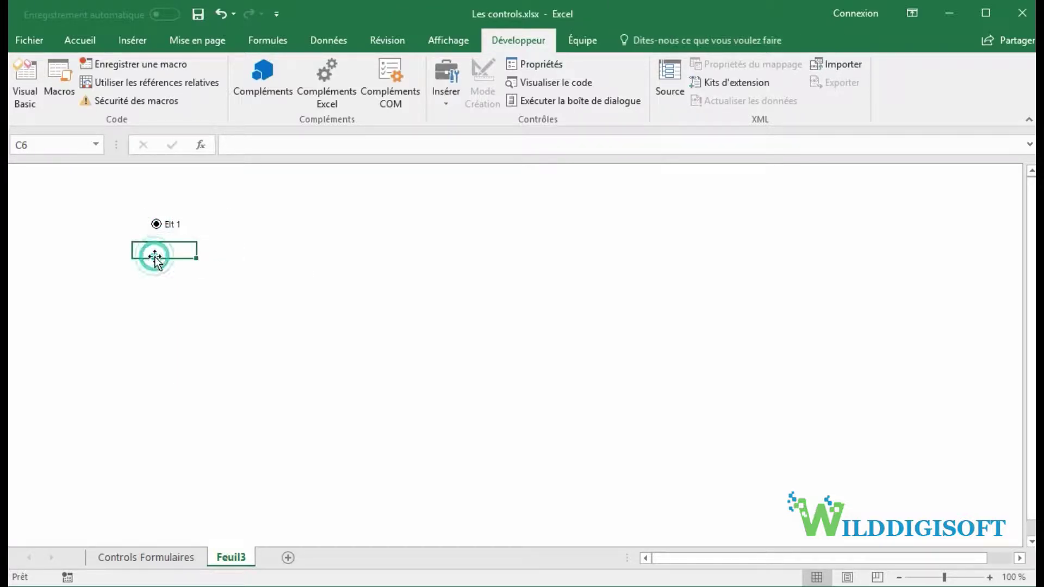
right_click(155, 249)
left_click(189, 314)
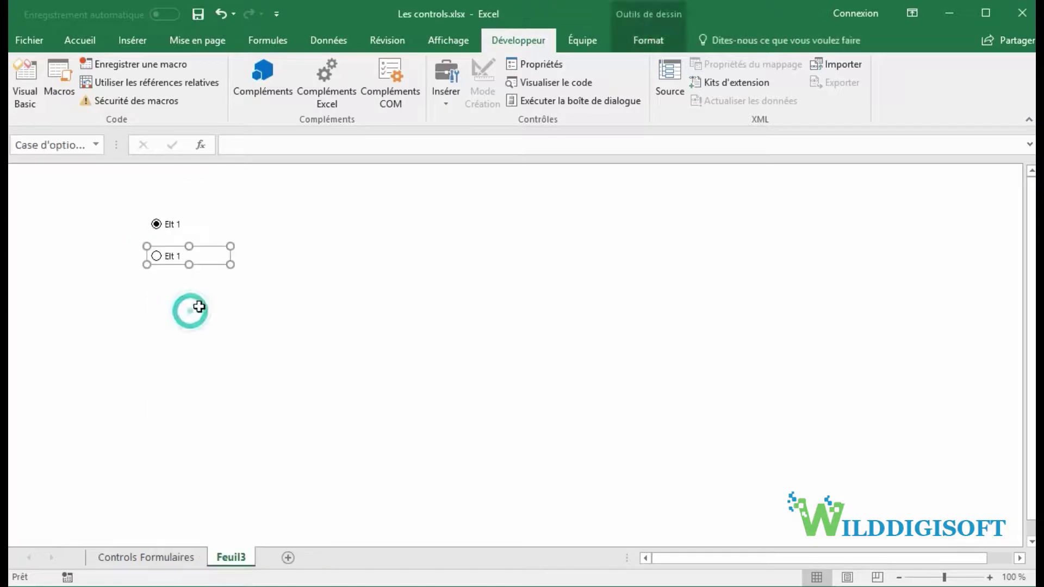
left_click_drag(178, 263, 178, 258)
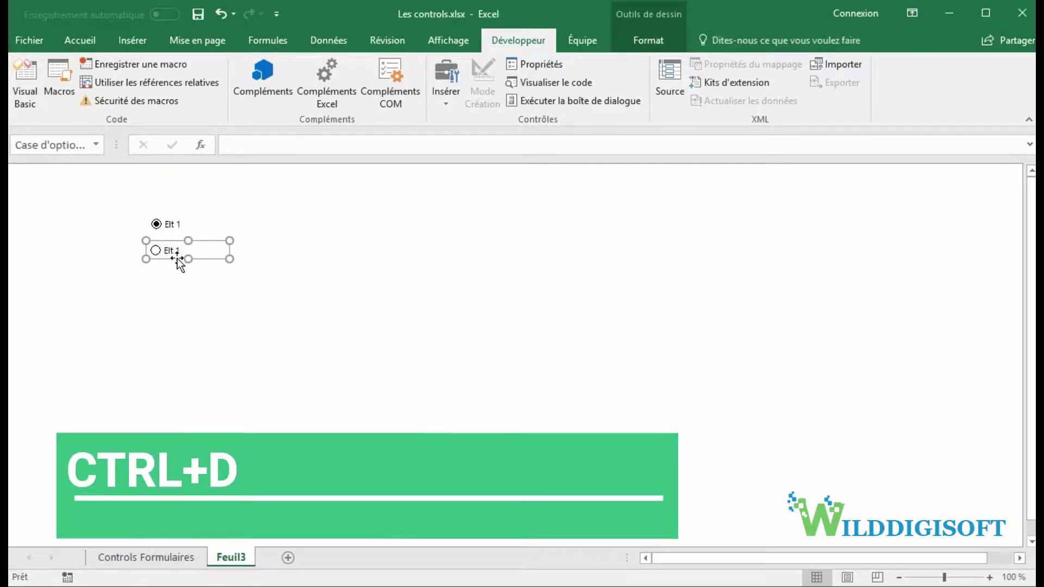
- Duplicate the lower Elt 1 option button three times and move the last copy beneath the others, near the first button's left edge
key("ctrl+d")
key("ctrl+d")
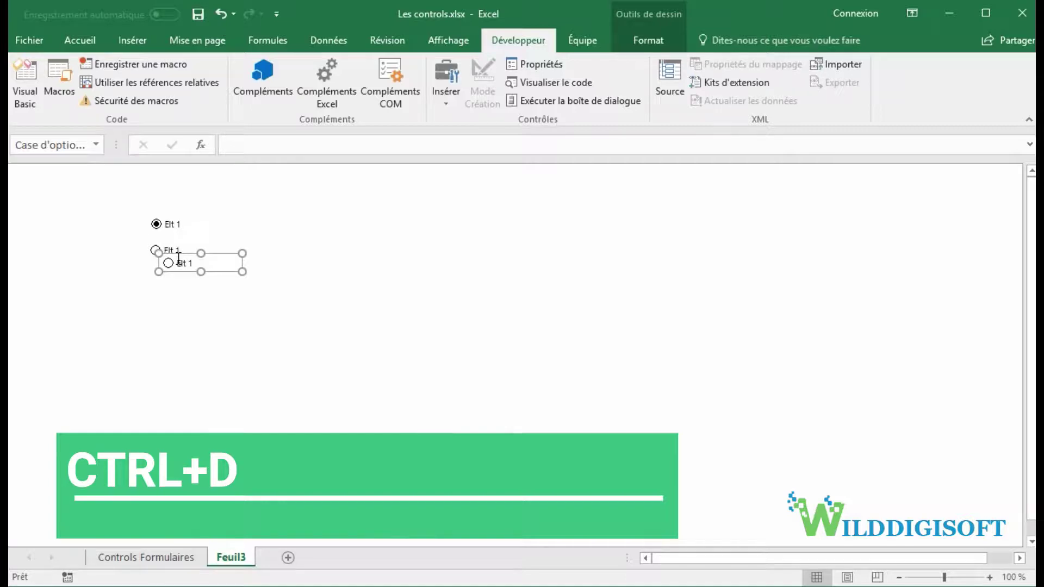
key("ctrl+d")
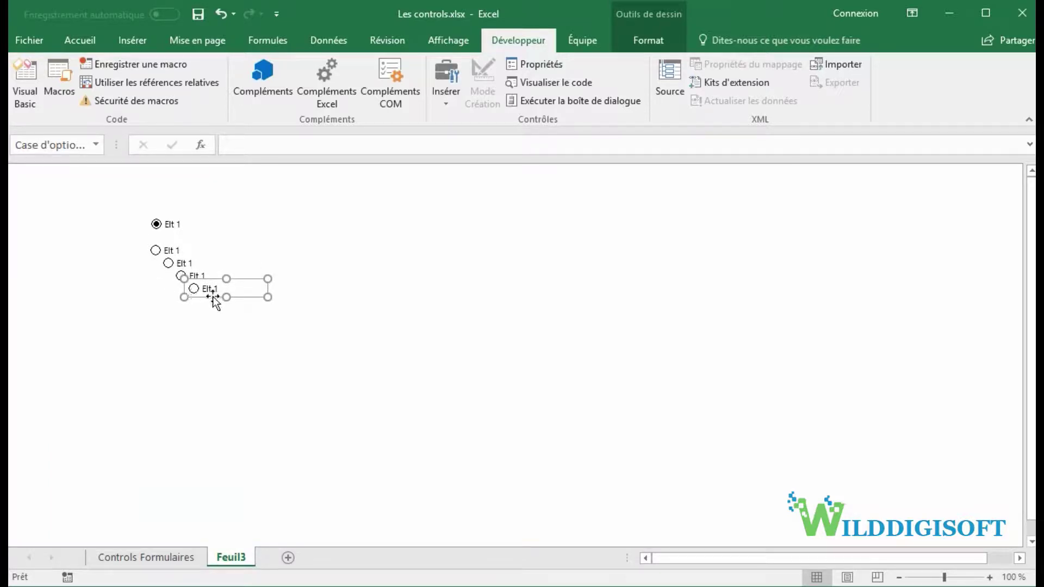
left_click_drag(212, 295, 174, 307)
left_click(184, 277)
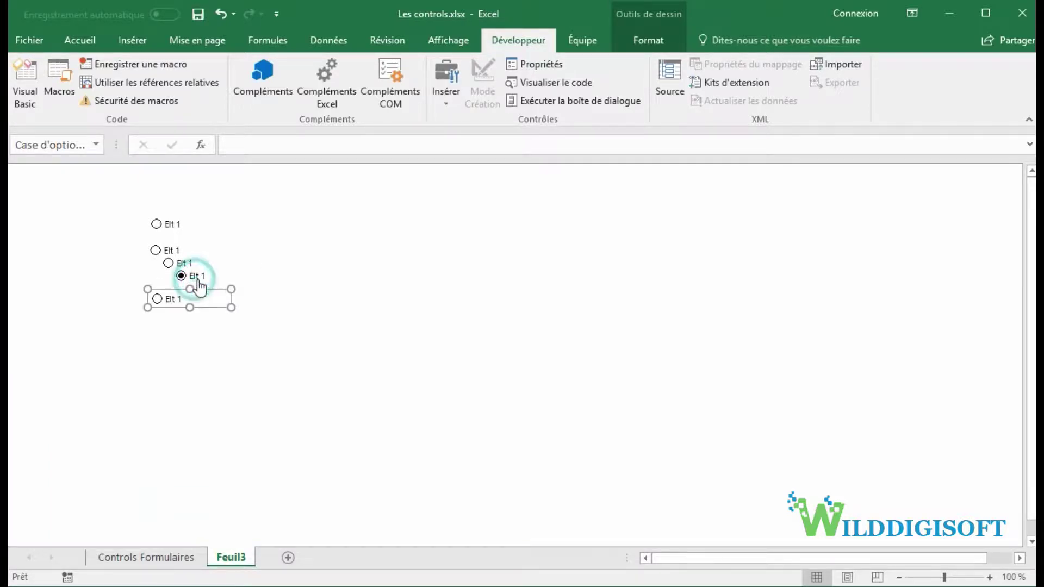
left_click(204, 278, "ctrl")
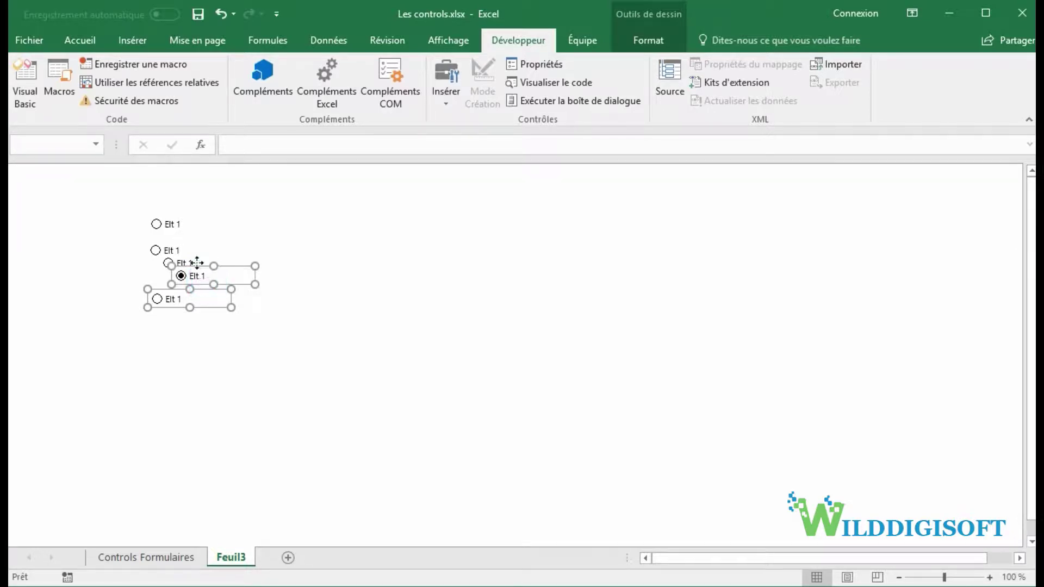
left_click(187, 250, "ctrl")
left_click(163, 223, "ctrl")
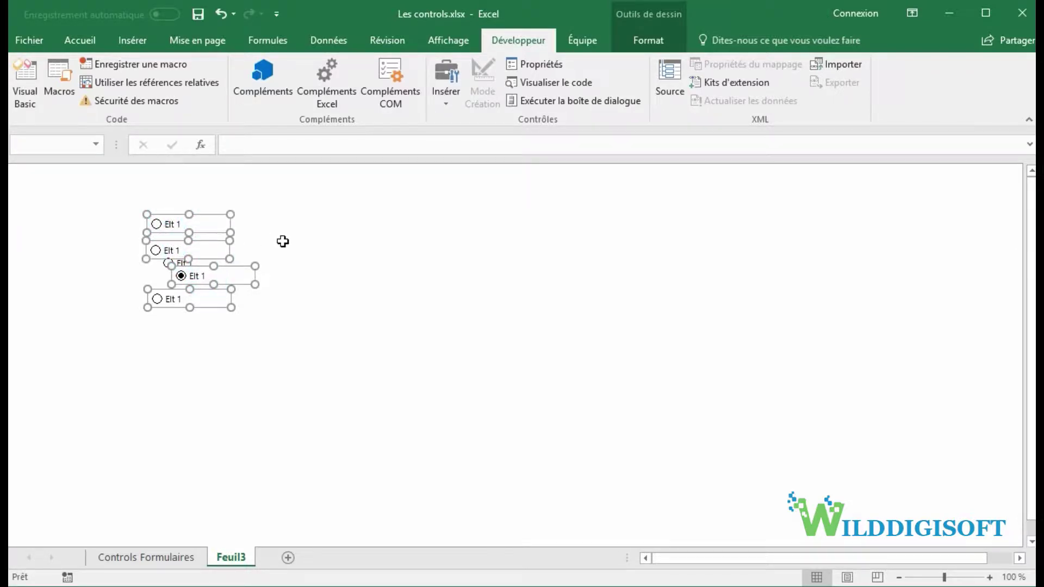
left_click(282, 240)
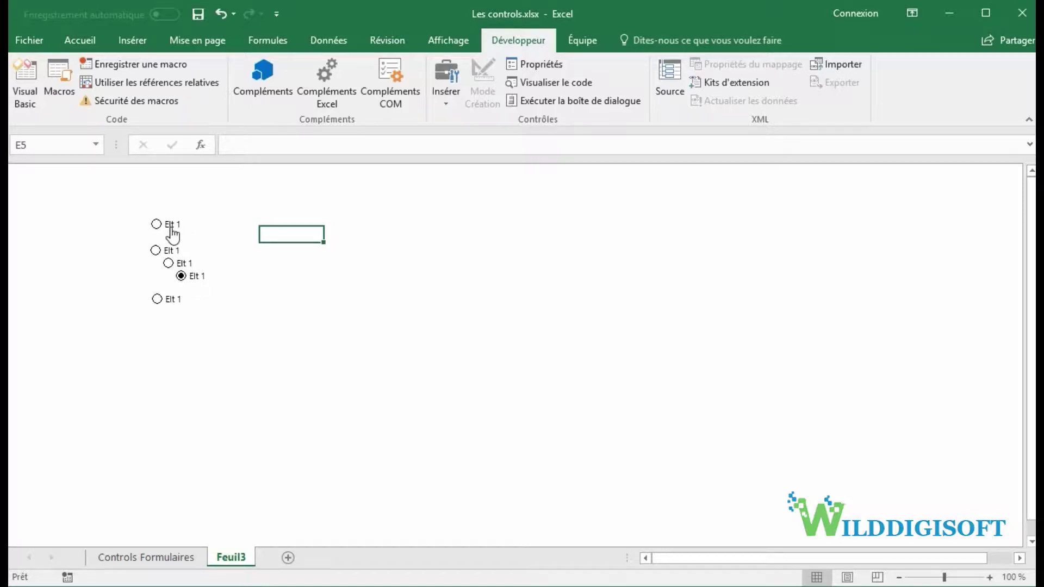
- Select all five Elt 1 option buttons together and align them to the left
scroll(165, 226, "up", 3)
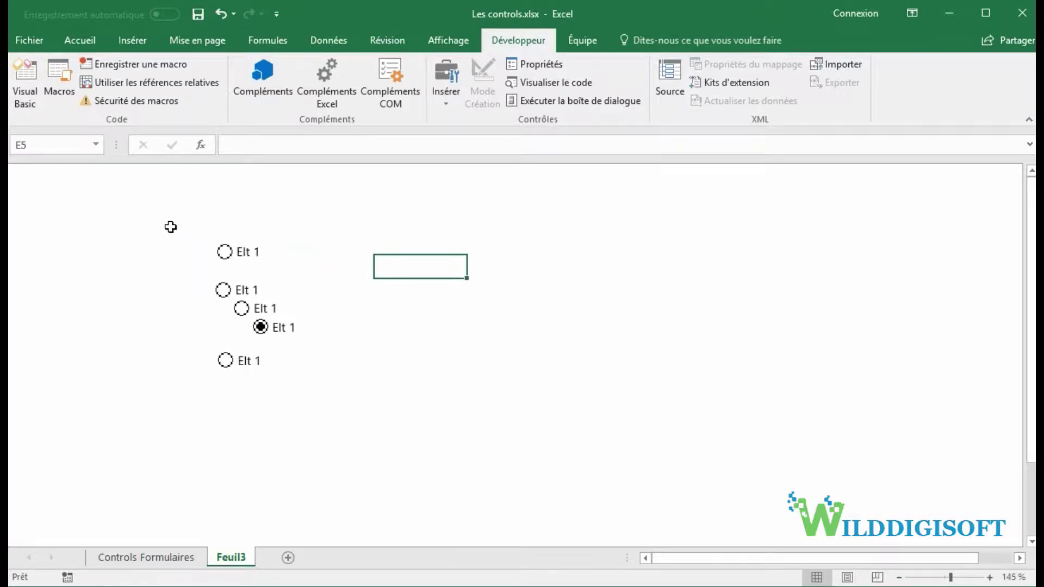
left_click(247, 258, "ctrl")
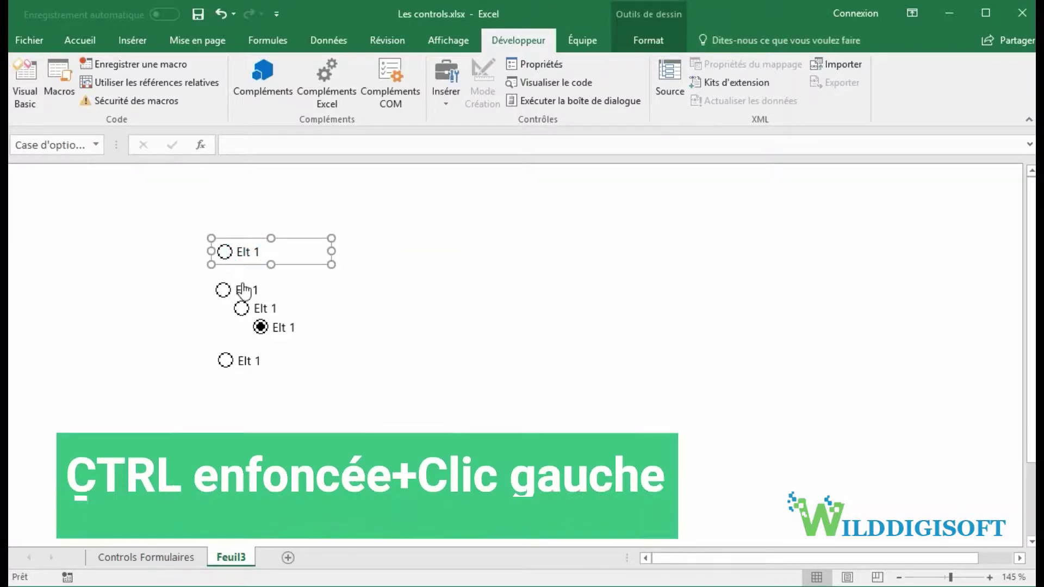
left_click(244, 291, "ctrl")
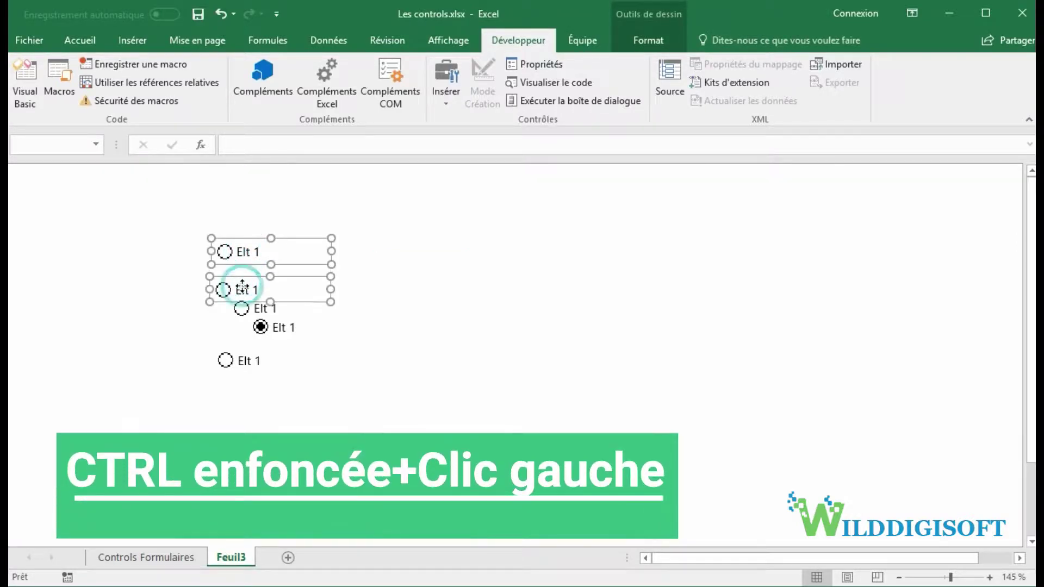
left_click(253, 311, "ctrl")
left_click(263, 328, "ctrl")
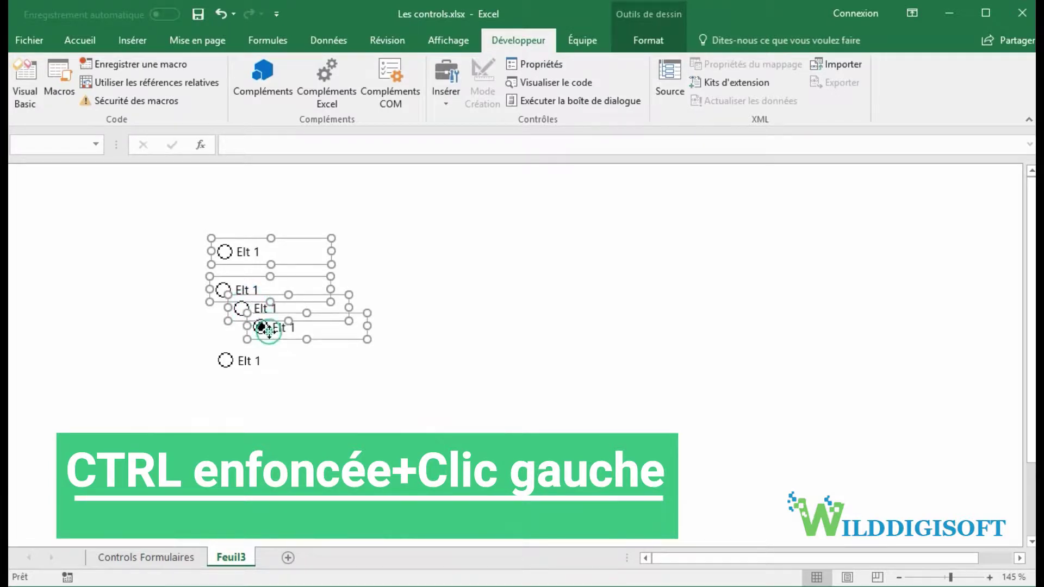
left_click(251, 360, "ctrl")
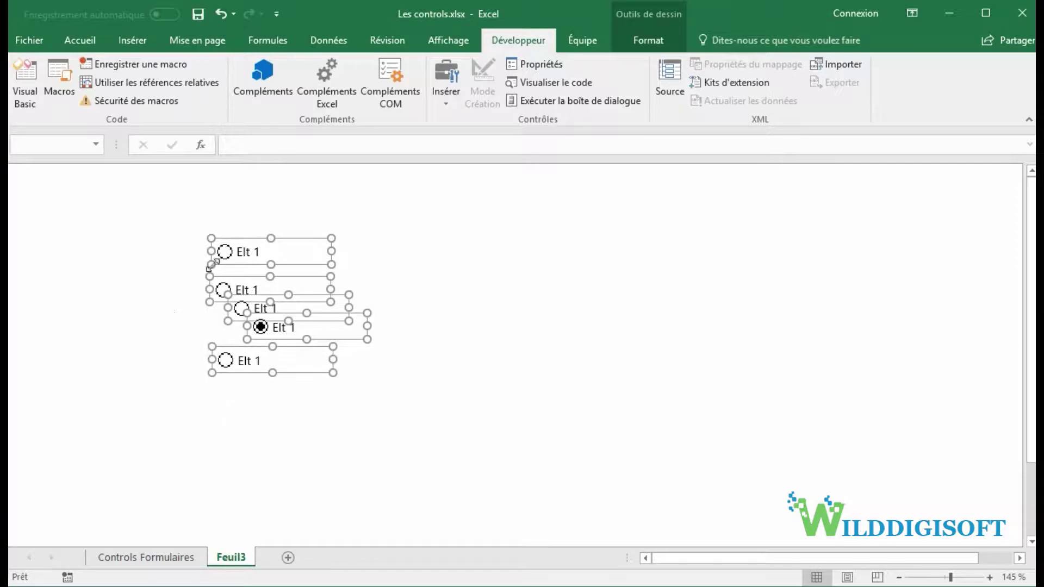
left_click(627, 42)
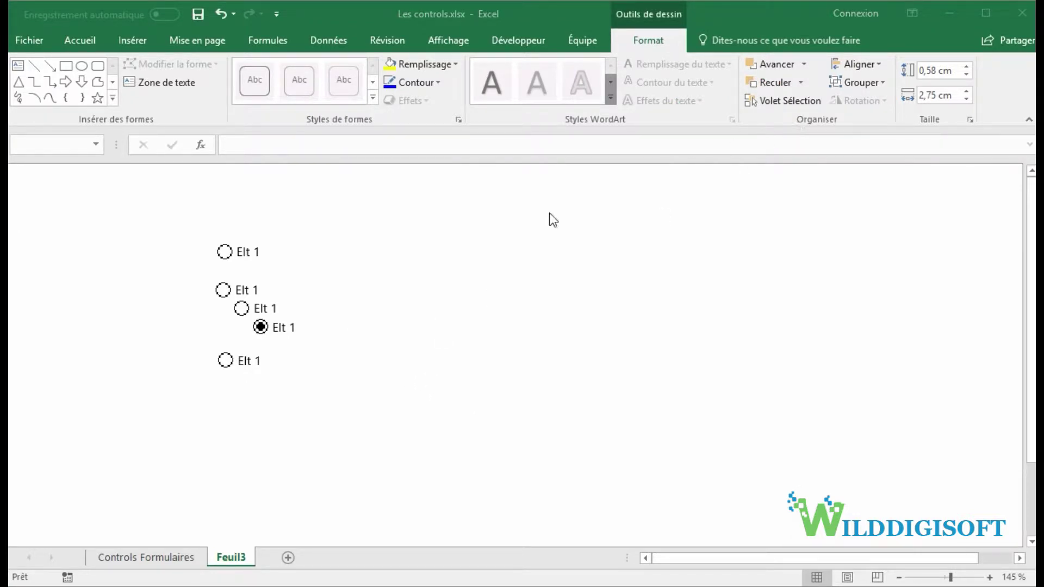
key("ctrl+a")
left_click(862, 65)
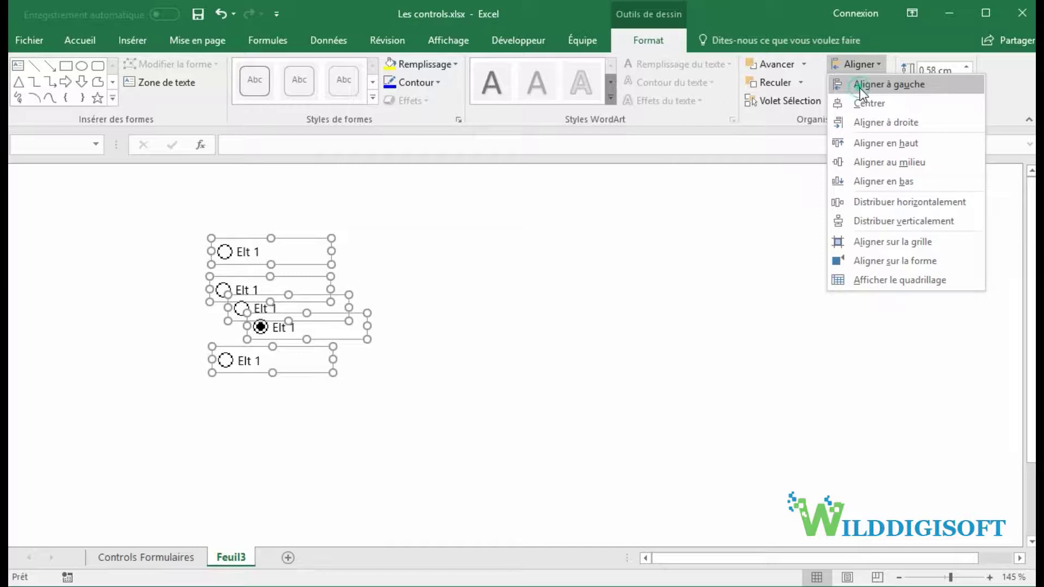
left_click(859, 87)
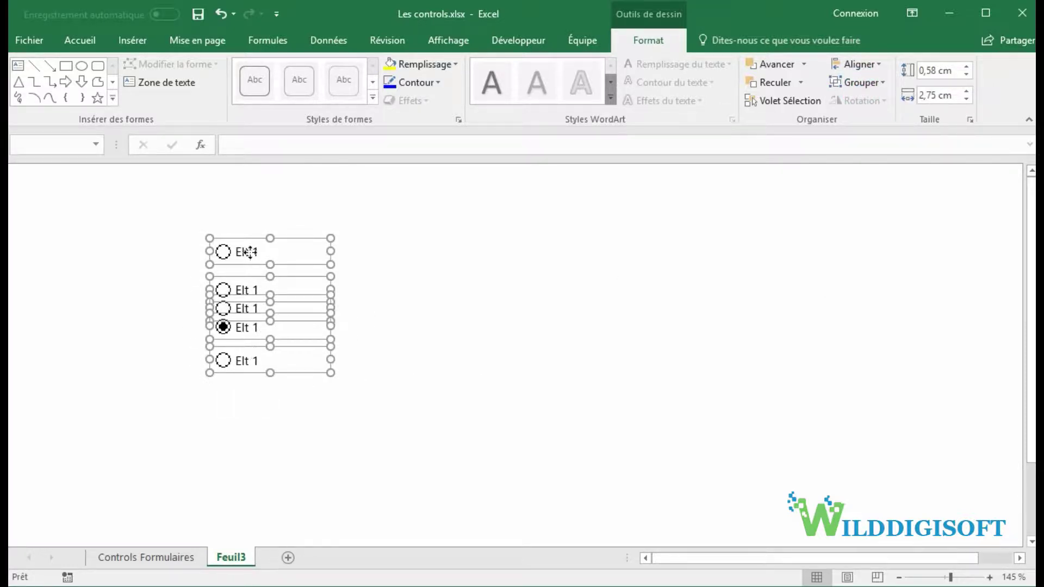
- Distribute the five selected option buttons vertically, and deselect them
left_click(868, 67)
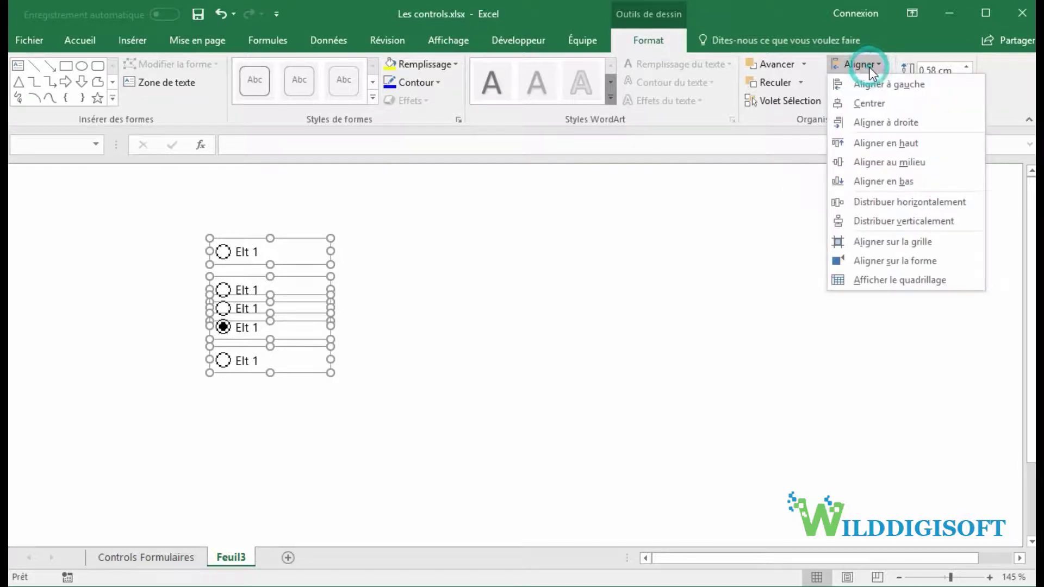
left_click(890, 221)
left_click(555, 284)
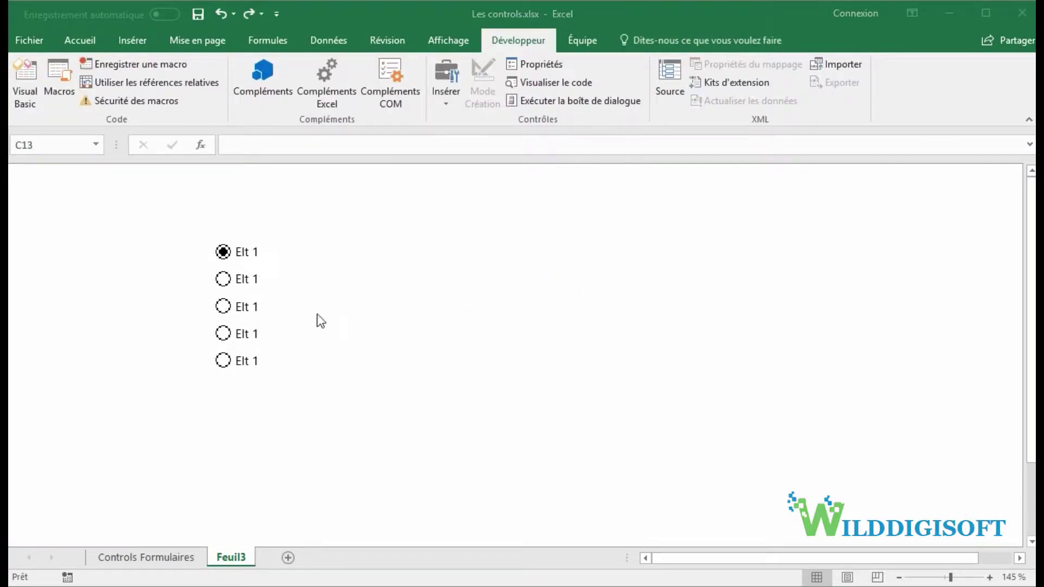
- Test the option buttons by choosing the second through the fifth one in turn
left_click(230, 280)
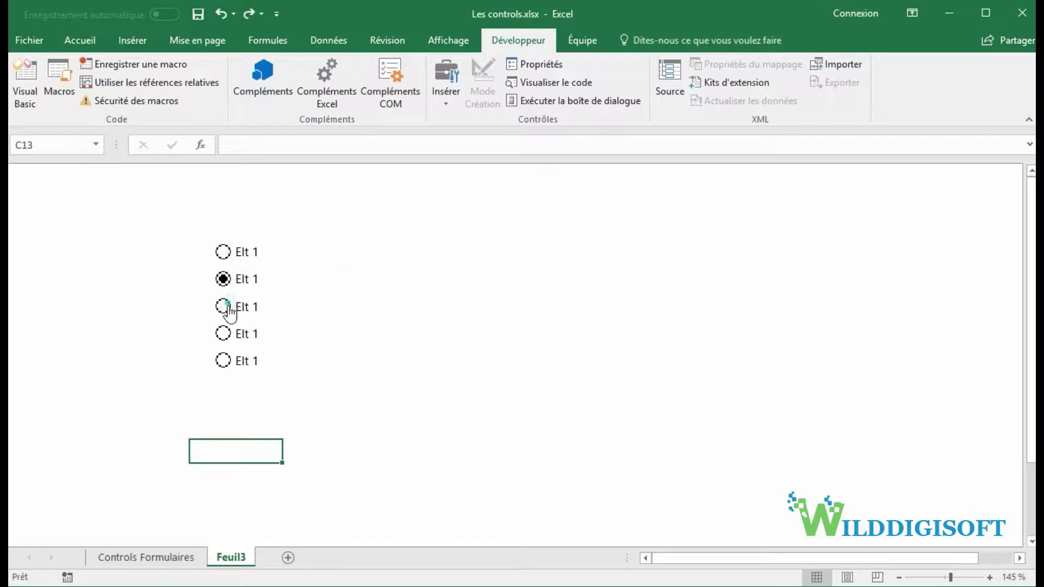
left_click(227, 306)
left_click(229, 333)
left_click(232, 361)
- On the Controls Formulaires sheet, choose MMe in the Civilité group and Professionne in the Statut group
left_click(153, 558)
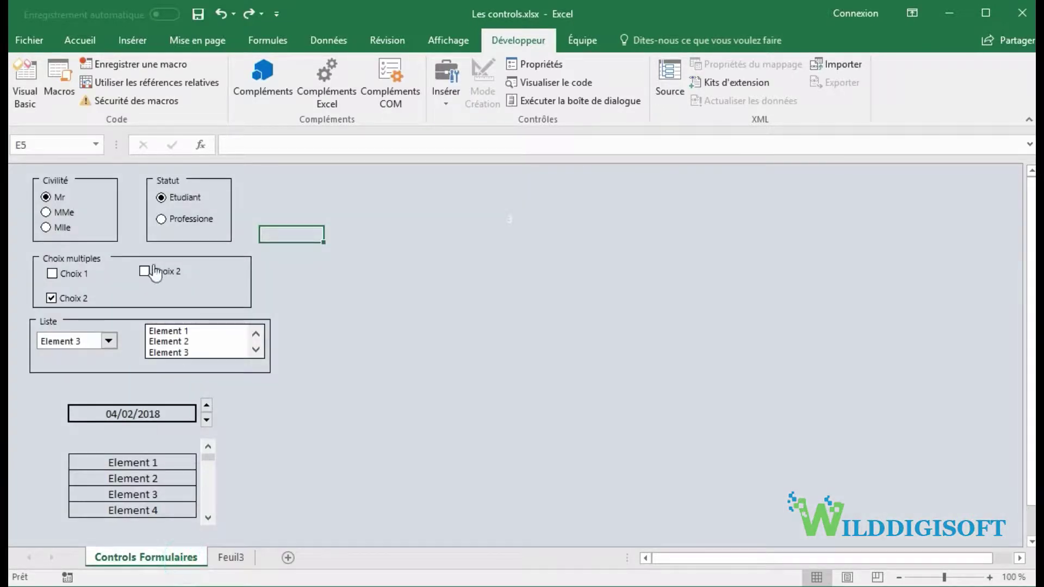
left_click(51, 211)
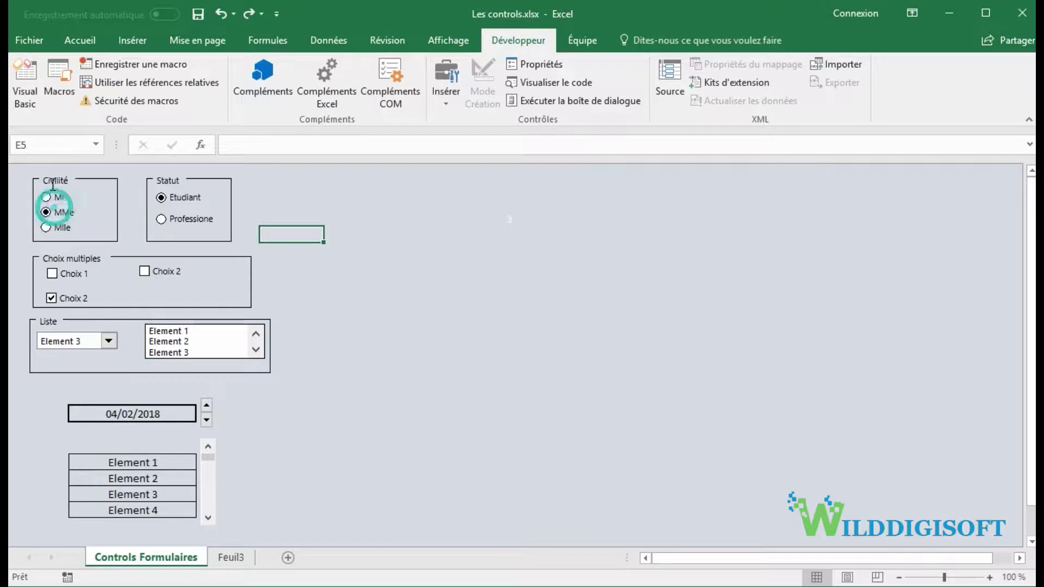
left_click(185, 219)
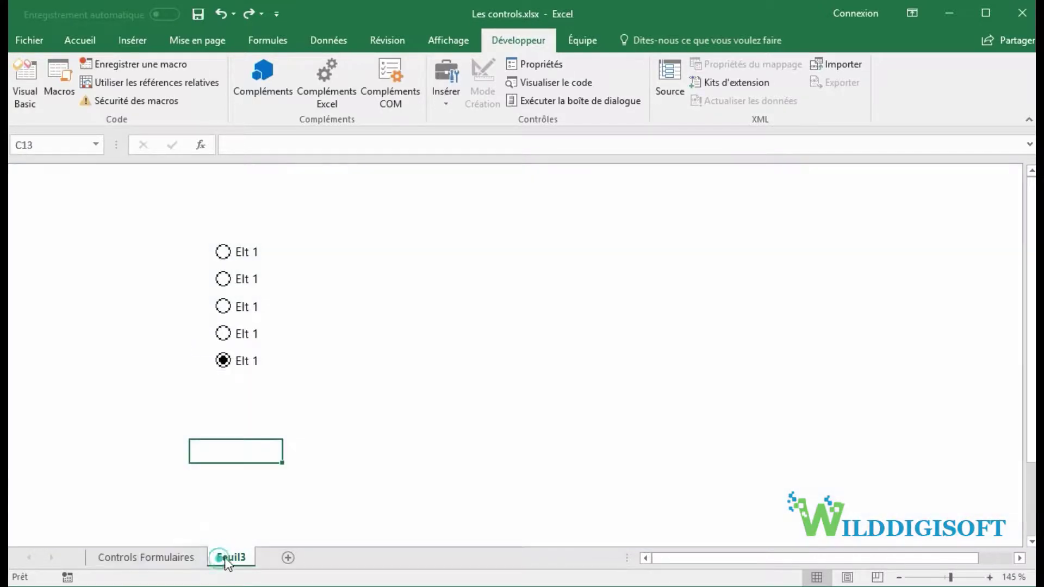
- Return to the Feuil3 sheet and draw a form-control group box to the left of the option buttons
left_click(231, 557)
left_click(445, 102)
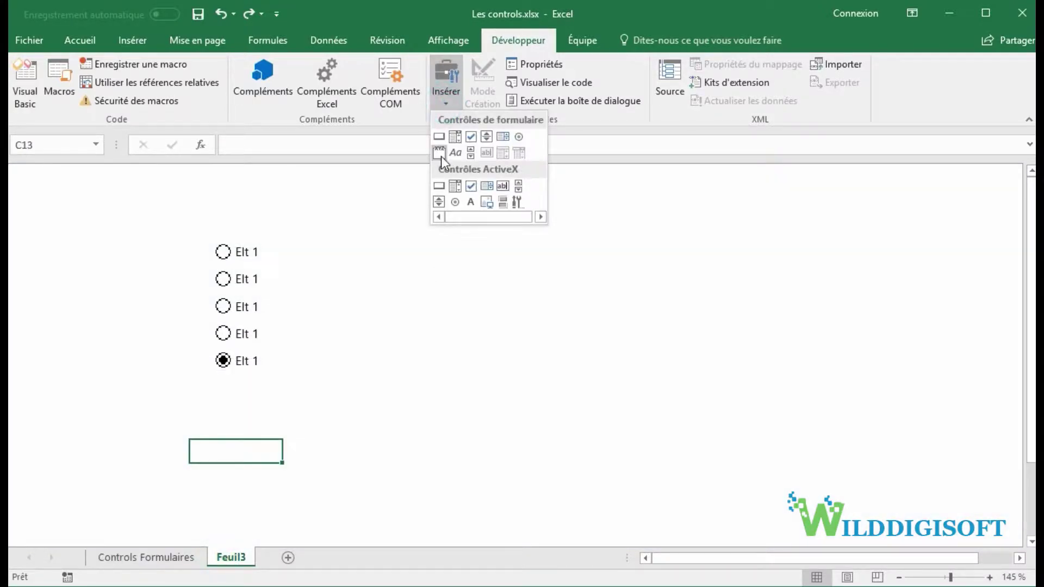
left_click(441, 155)
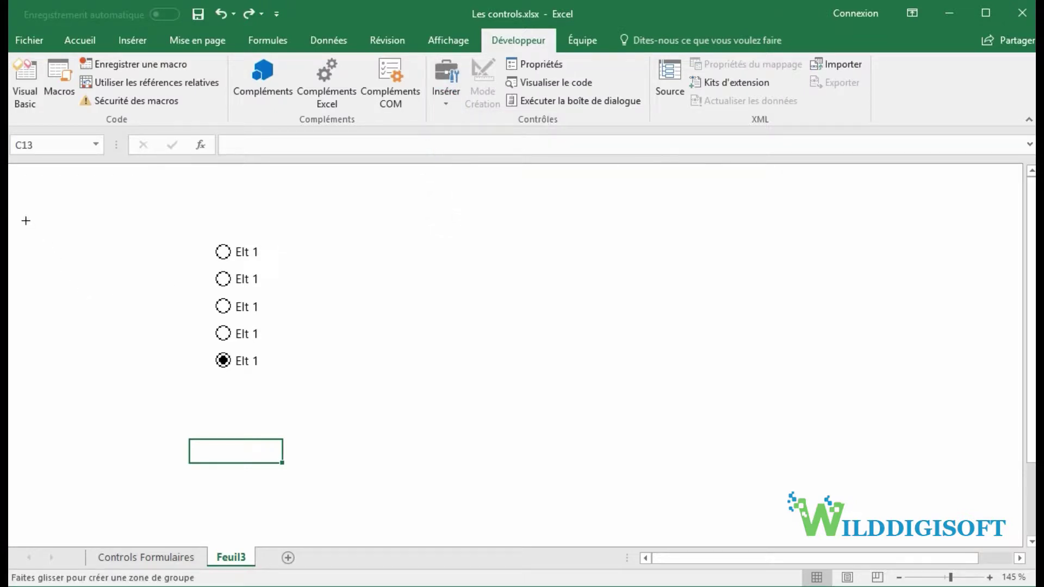
left_click_drag(25, 215, 166, 337)
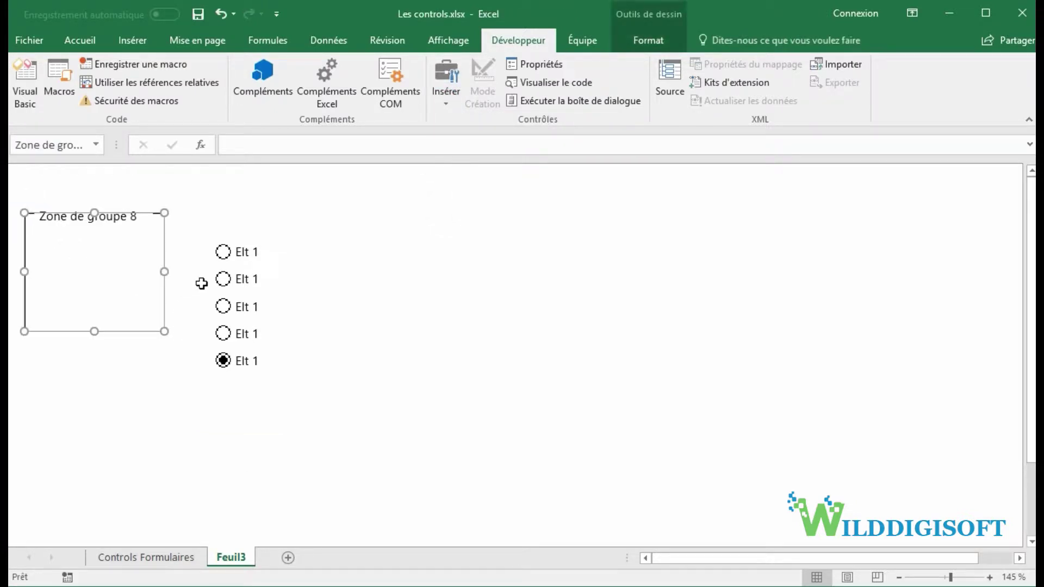
left_click(368, 274)
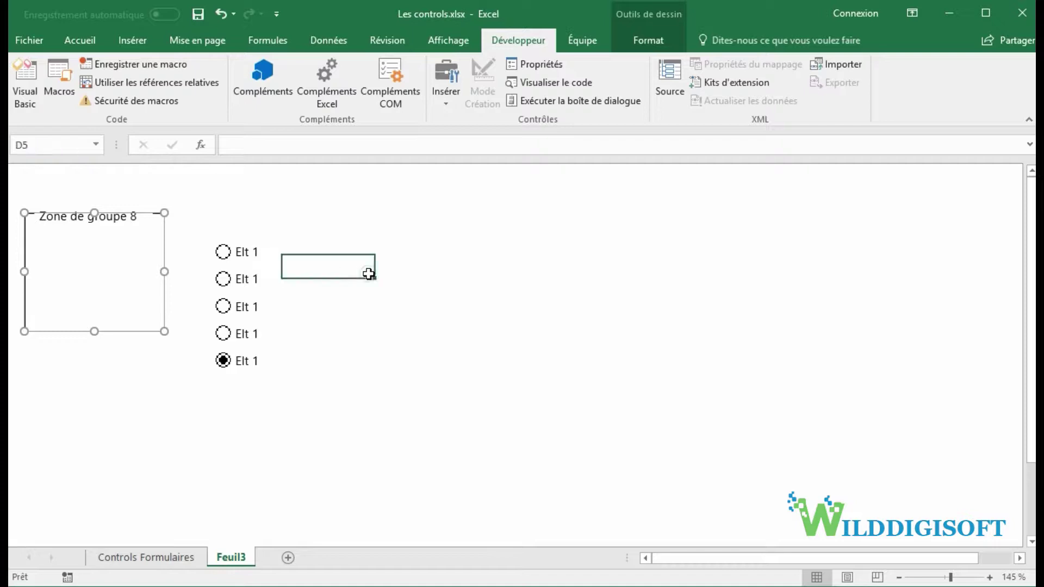
- Select the upper three Elt 1 option buttons and move them together into the group box
left_click(236, 251, "ctrl")
left_click(237, 279, "ctrl")
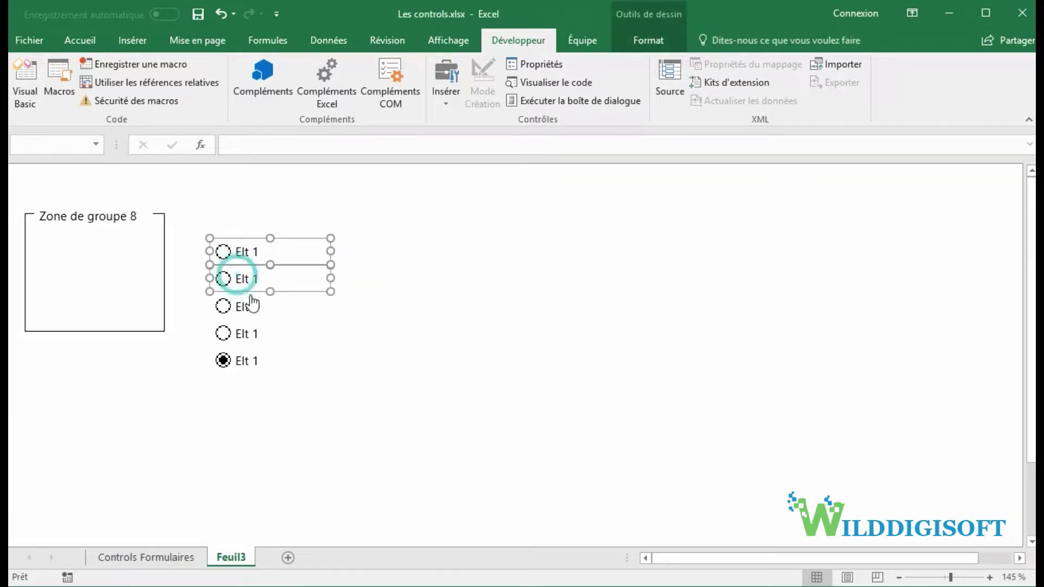
left_click(244, 307, "ctrl")
left_click_drag(250, 291, 79, 282)
left_click(351, 351)
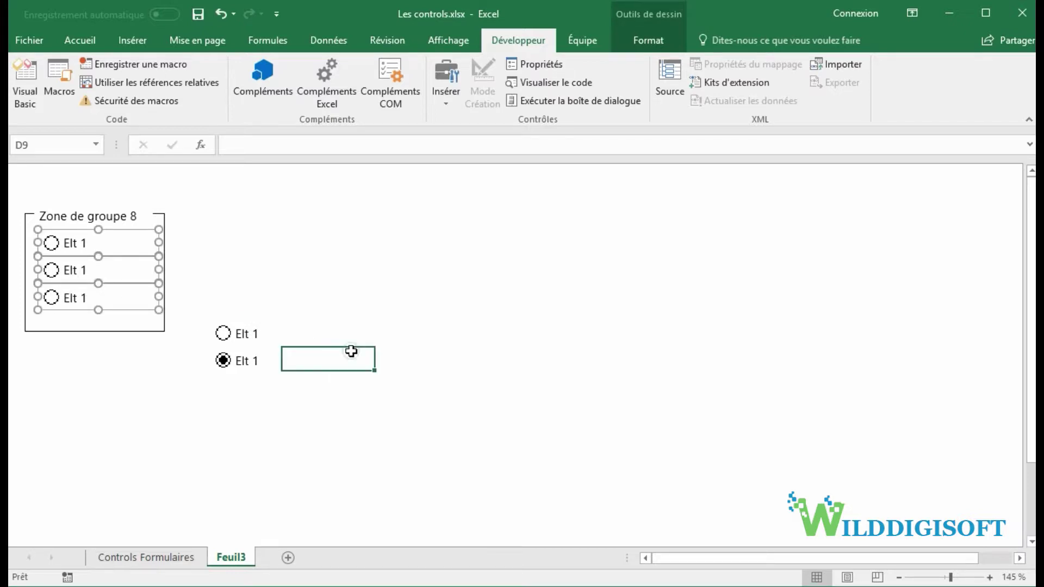
- Draw a second form-control group box to the right of the first, just above the two remaining option buttons
left_click(455, 93)
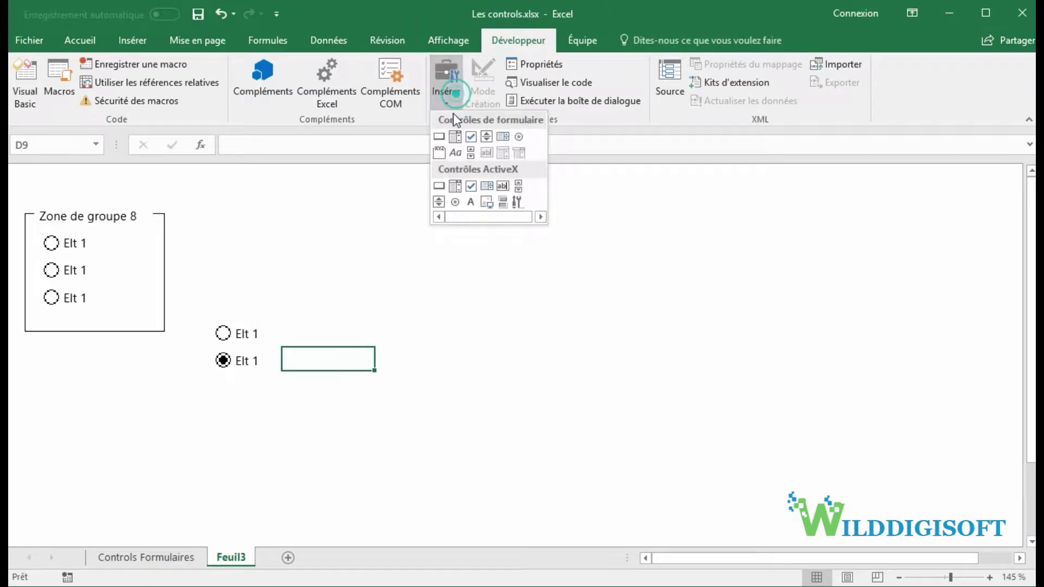
left_click(438, 152)
left_click_drag(268, 217, 444, 313)
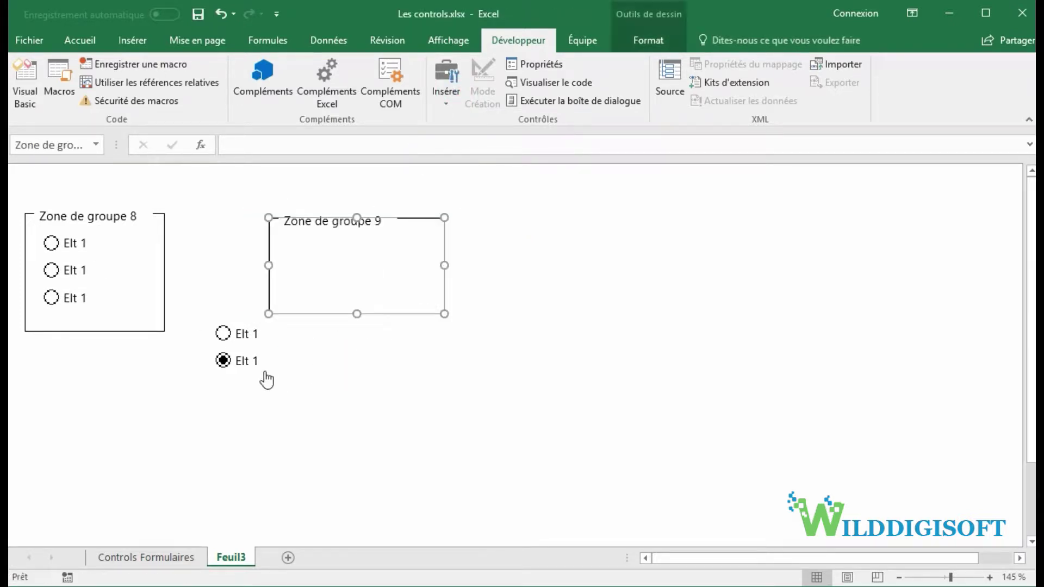
left_click(329, 388)
- Select the two remaining Elt 1 option buttons and move them together into the second group box
left_click(246, 334, "ctrl")
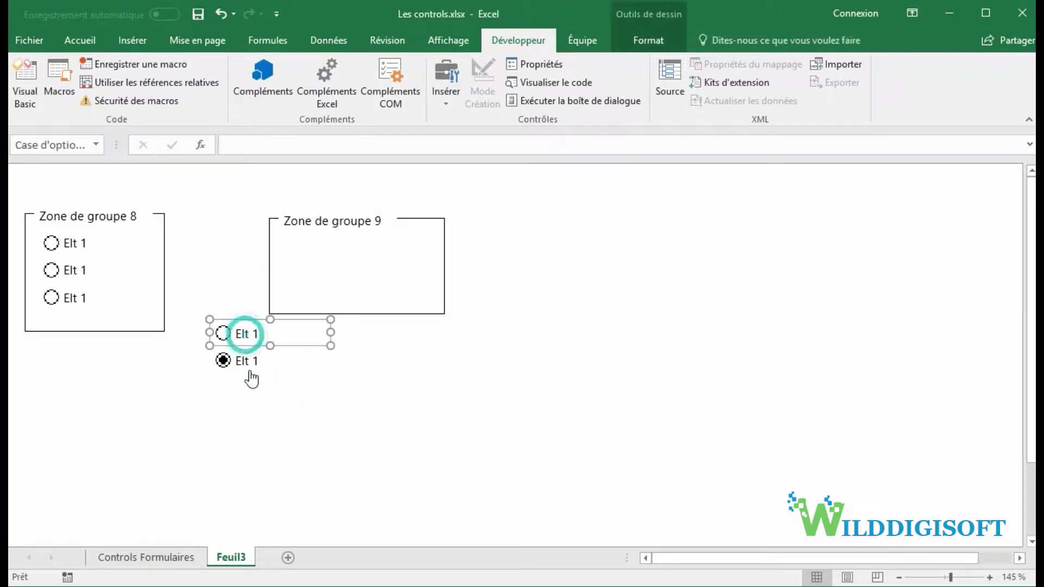
left_click(250, 361, "ctrl")
left_click_drag(276, 350, 355, 268)
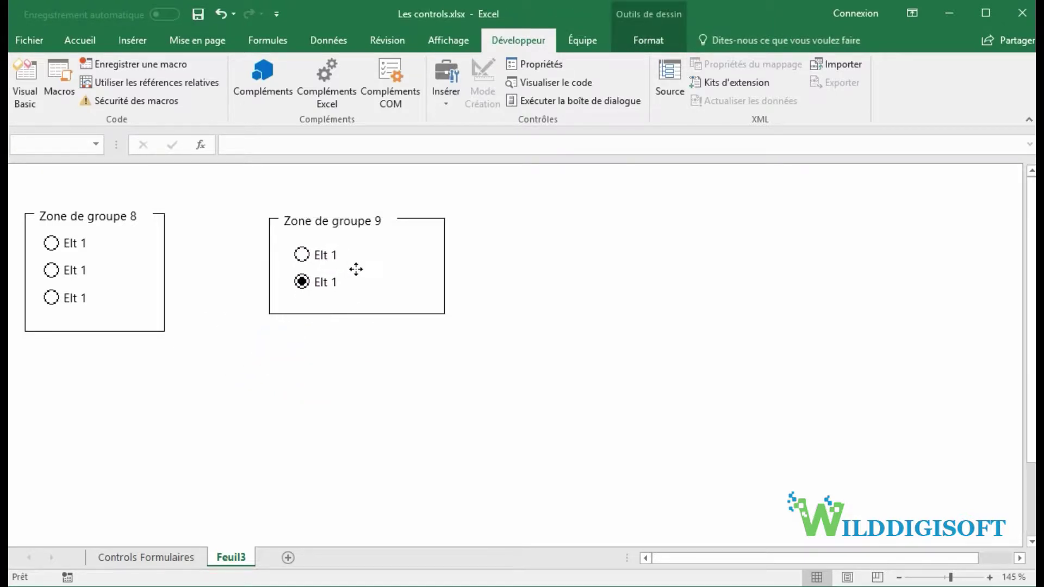
left_click(410, 361)
- Test the option buttons in both group boxes by choosing different ones, finishing with the first option chosen in each box
left_click(301, 255)
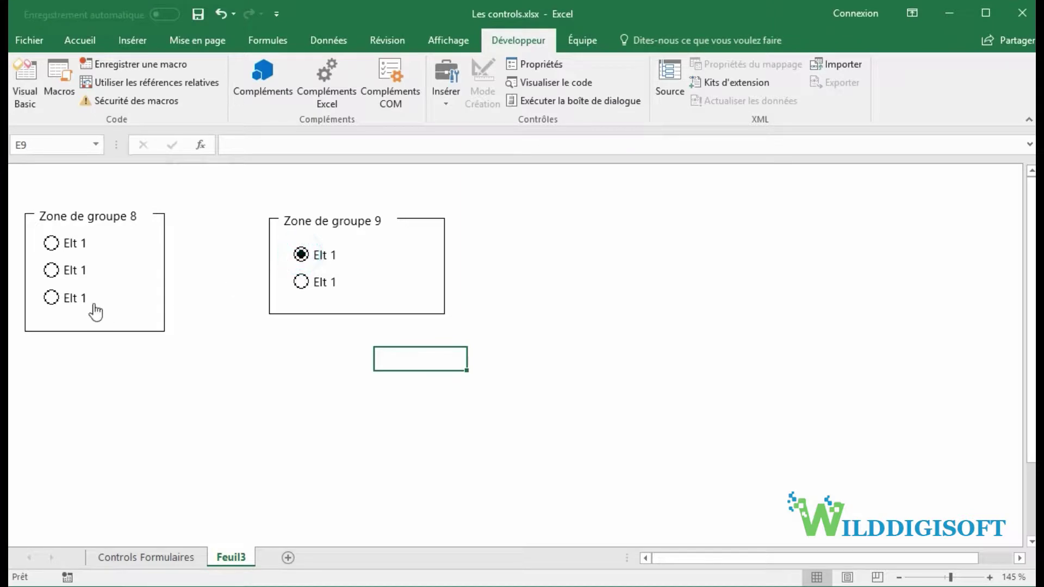
left_click(62, 297)
left_click(65, 269)
left_click(65, 243)
left_click(302, 283)
left_click(74, 215)
left_click(296, 220)
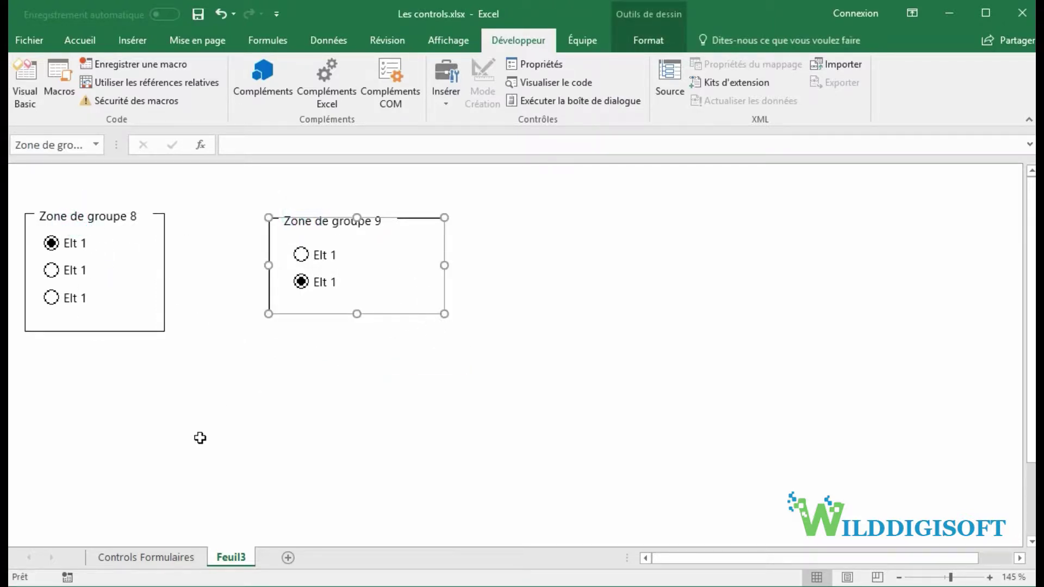
left_click(51, 270)
left_click(329, 258)
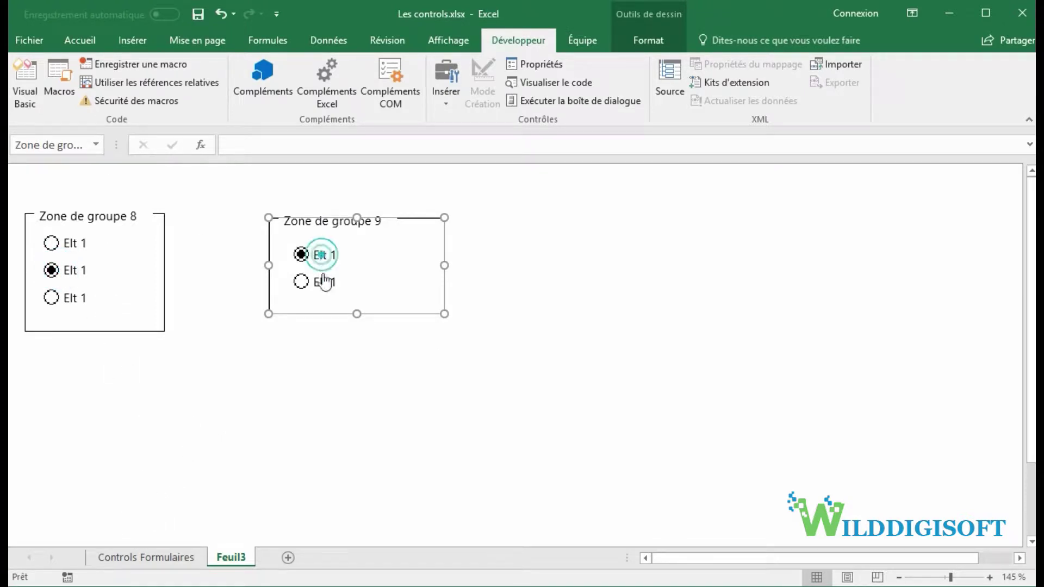
left_click(51, 242)
- On the Controls Formulaires sheet, tick Choix 1 and the Choix 2 check box beside it in the Choix multiples group
left_click(124, 556)
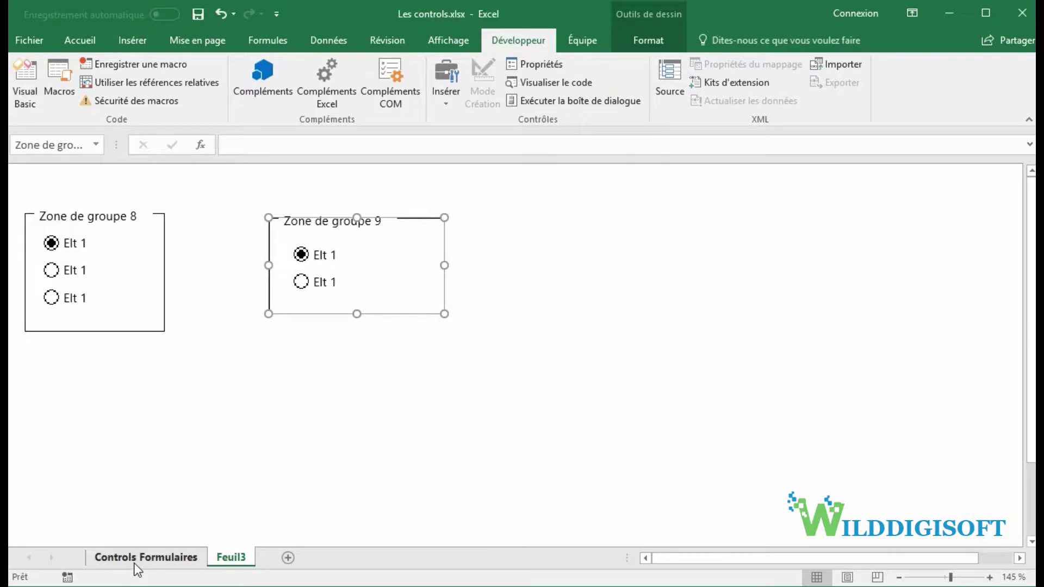
left_click(66, 277)
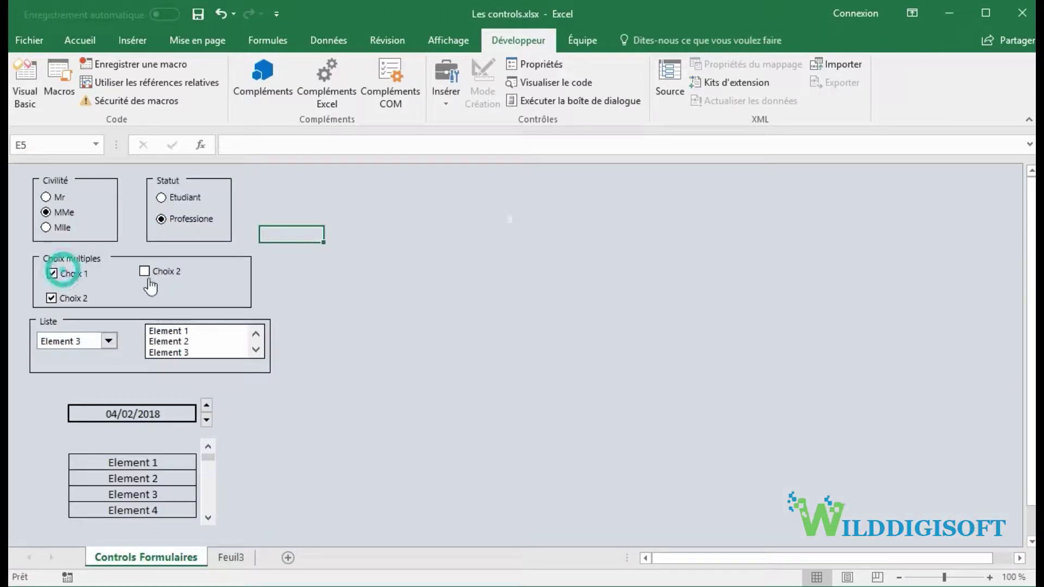
left_click(146, 272)
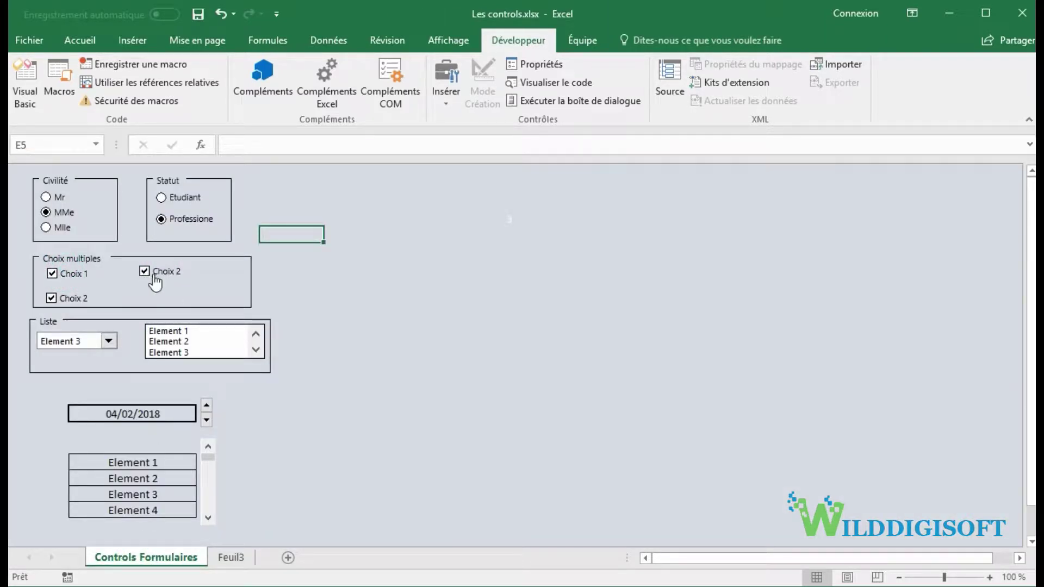
- On the Feuil3 sheet, draw a third form-control group box to the right of the two existing ones, with the sheet at 100% zoom
left_click(230, 557)
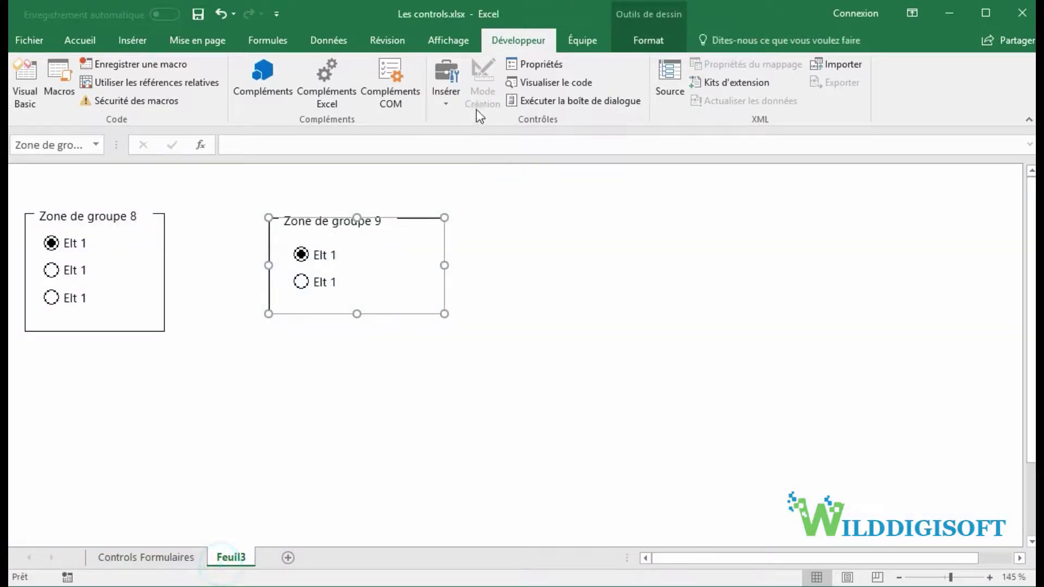
left_click(434, 97)
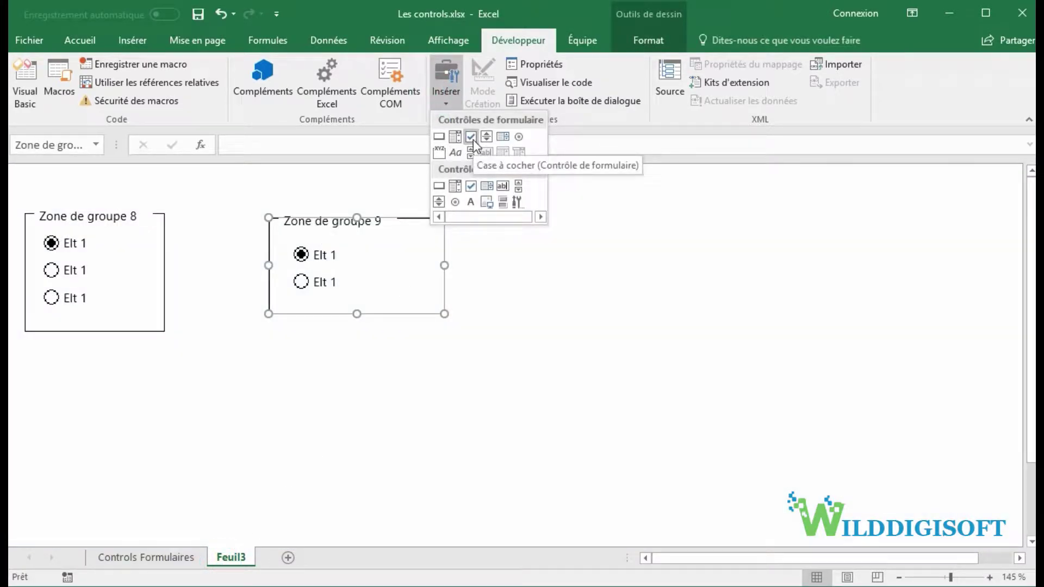
left_click(471, 136)
scroll(315, 350, "down", 3, "ctrl")
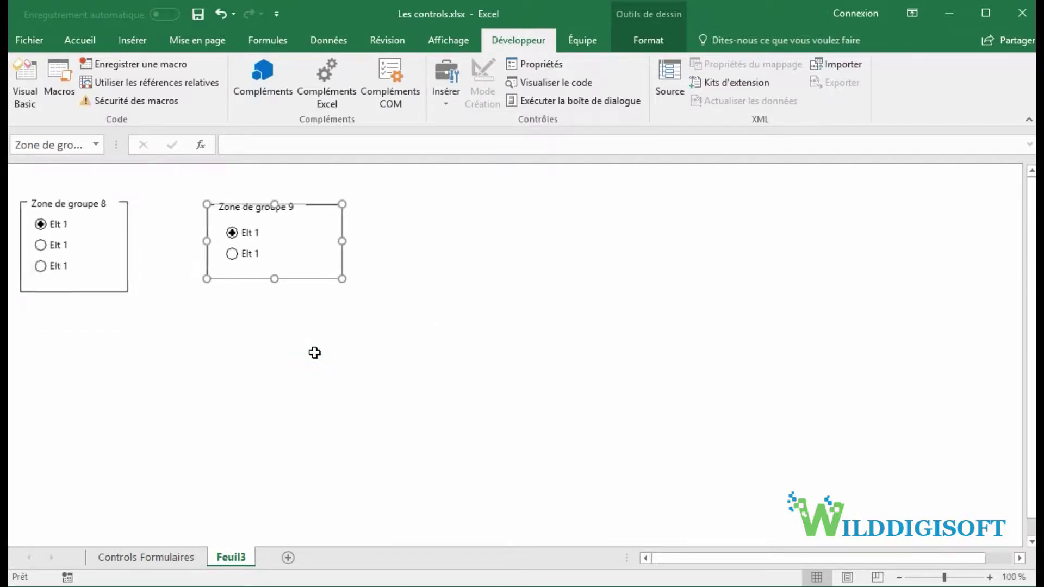
left_click(315, 353)
left_click(444, 100)
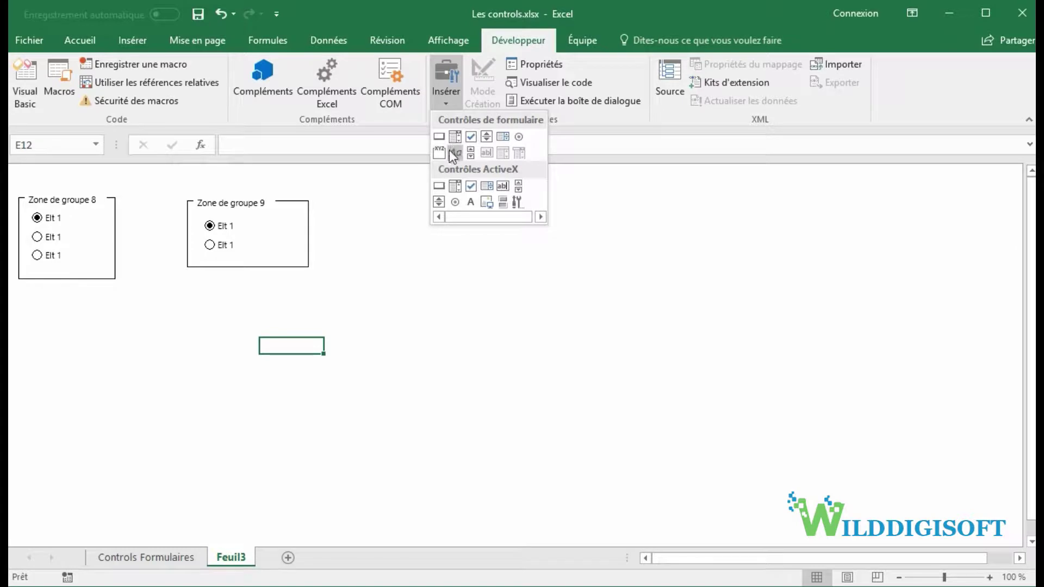
left_click(442, 151)
left_click_drag(393, 199, 578, 277)
- Insert a form-control check box in the third group box, then duplicate it and place the copy just below the original
left_click(445, 97)
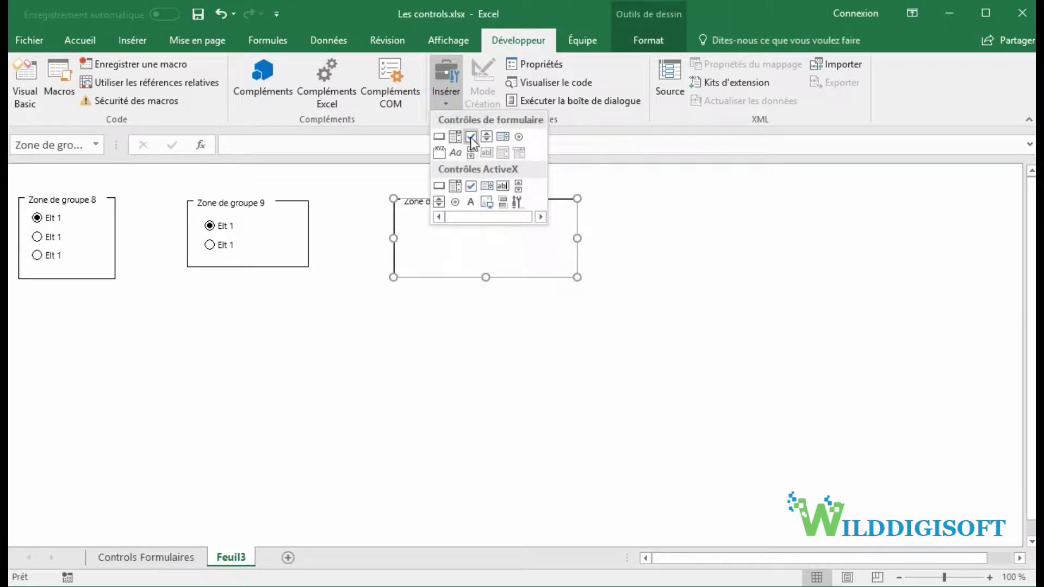
left_click(471, 137)
left_click(415, 217)
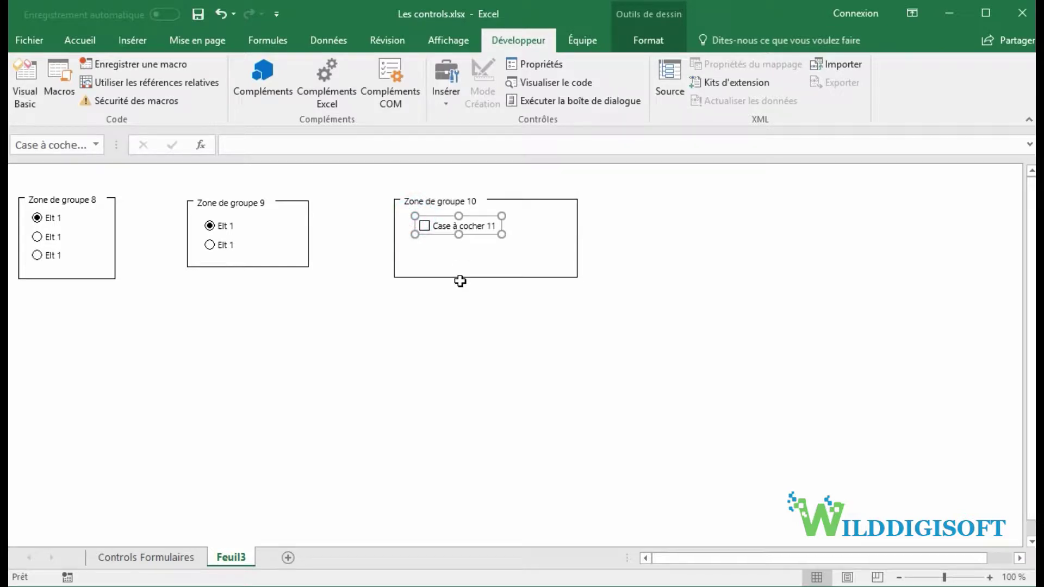
key("ctrl+d")
left_click_drag(455, 248, 439, 257)
left_click(538, 264)
- Test the two check boxes in the third group box by ticking both and clearing both again
left_click(423, 227)
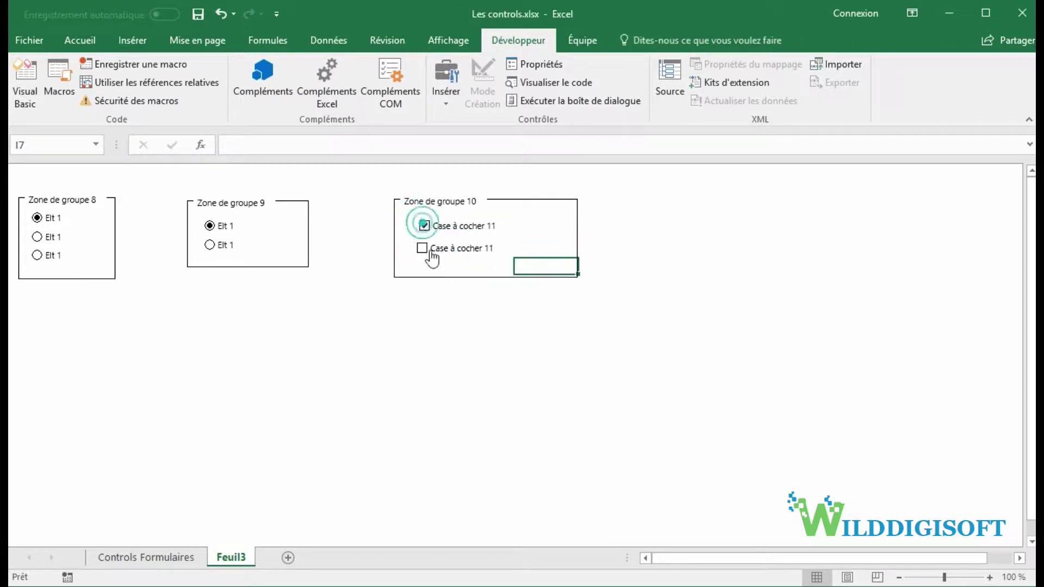
left_click(423, 249)
left_click(423, 247)
left_click(424, 226)
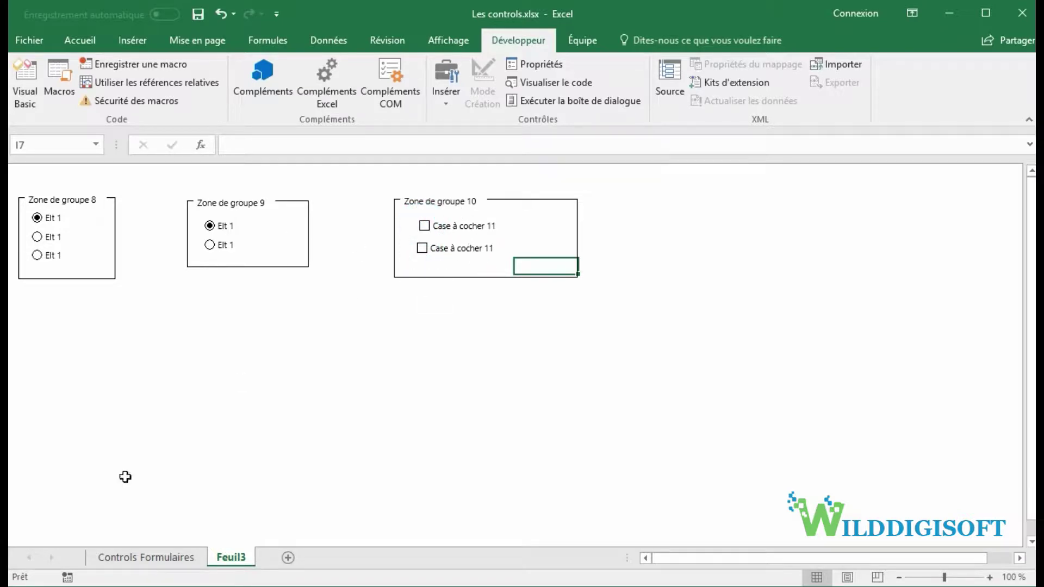
- Examine the drop-down list and the list box in the Liste group on the Controls Formulaires sheet
left_click(155, 555)
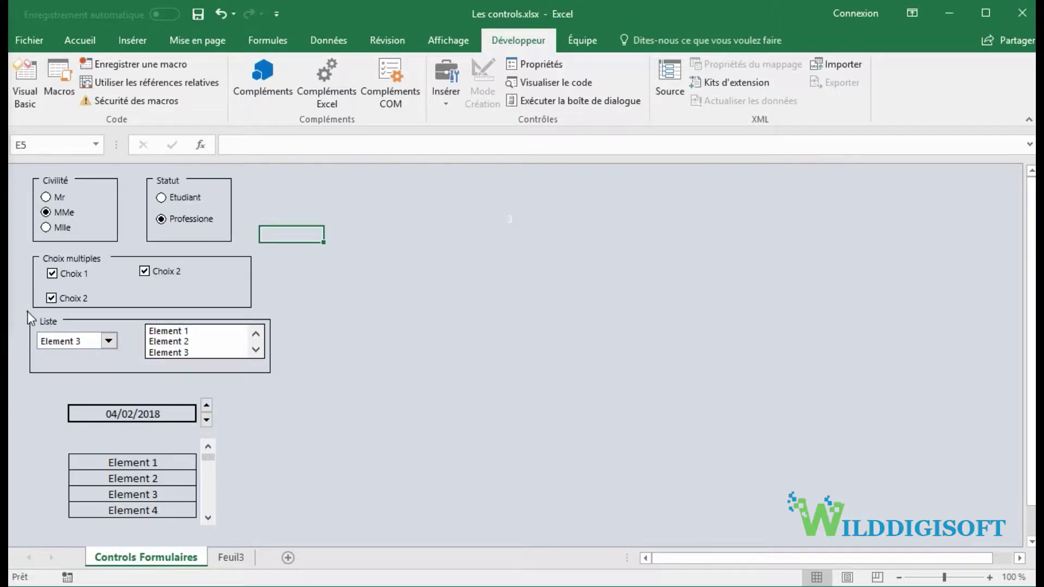
mouse_move(64, 377)
left_mouse_down()
mouse_move(239, 420)
mouse_move(308, 386)
left_mouse_up()
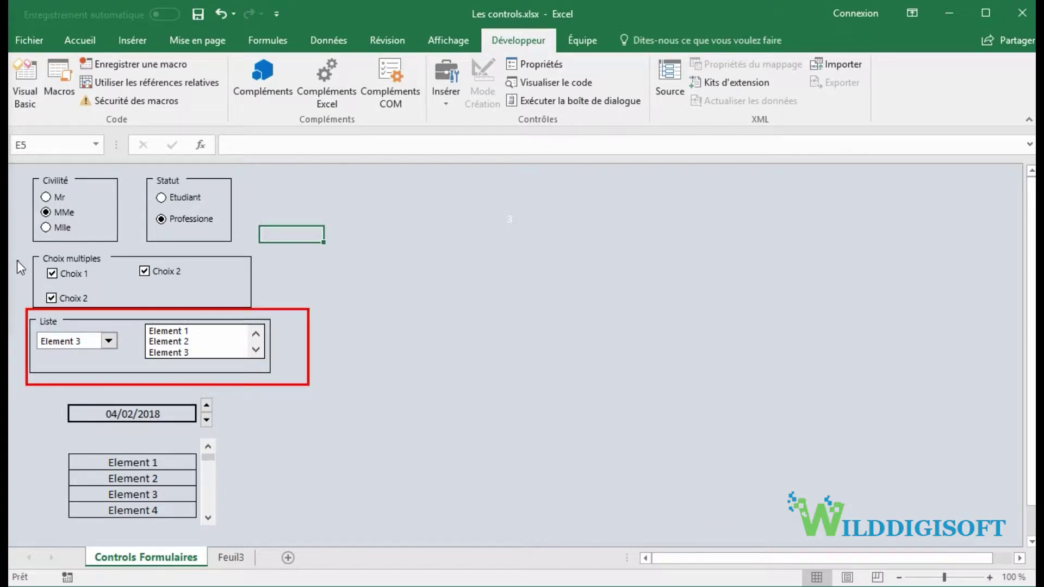
left_click_drag(16, 266, 47, 326)
left_click_drag(264, 305, 226, 344)
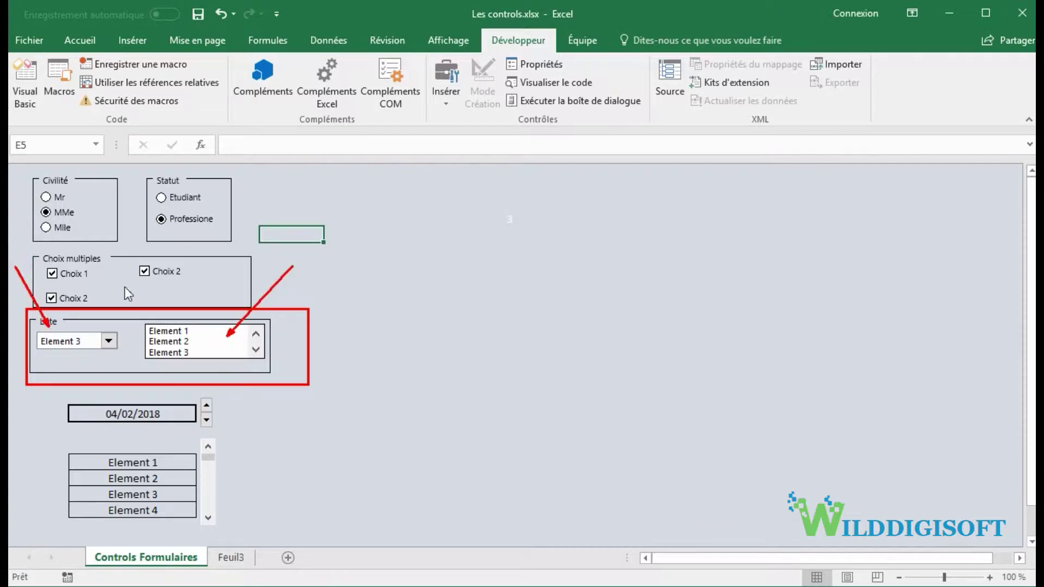
left_click_drag(16, 251, 42, 260)
left_click_drag(9, 224, 34, 212)
key("Escape")
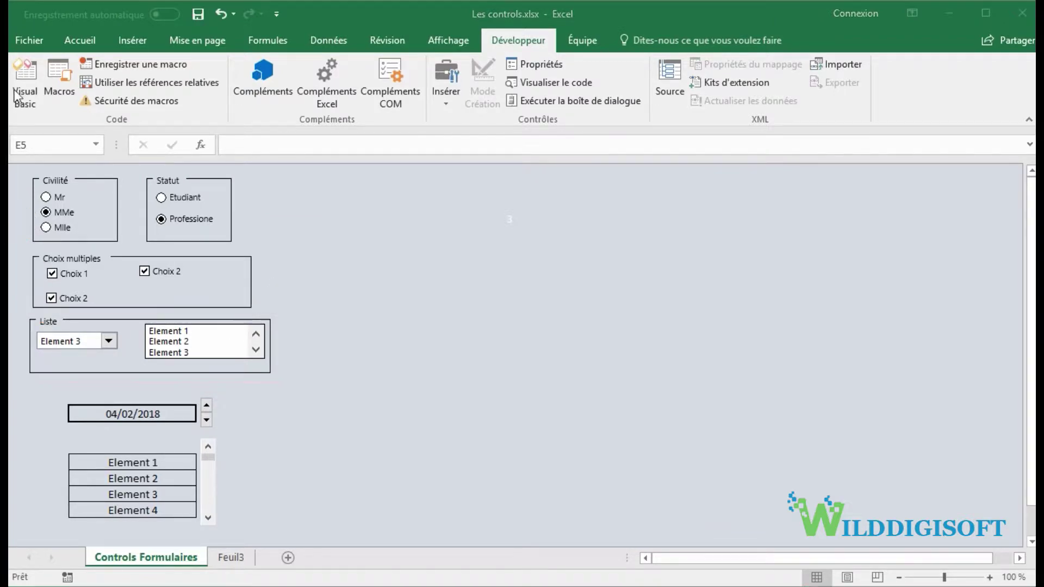
- On the Feuil3 sheet, enter Elt 1 in cell L1 and fill the series down to Elt 10 in L10
left_click(231, 559)
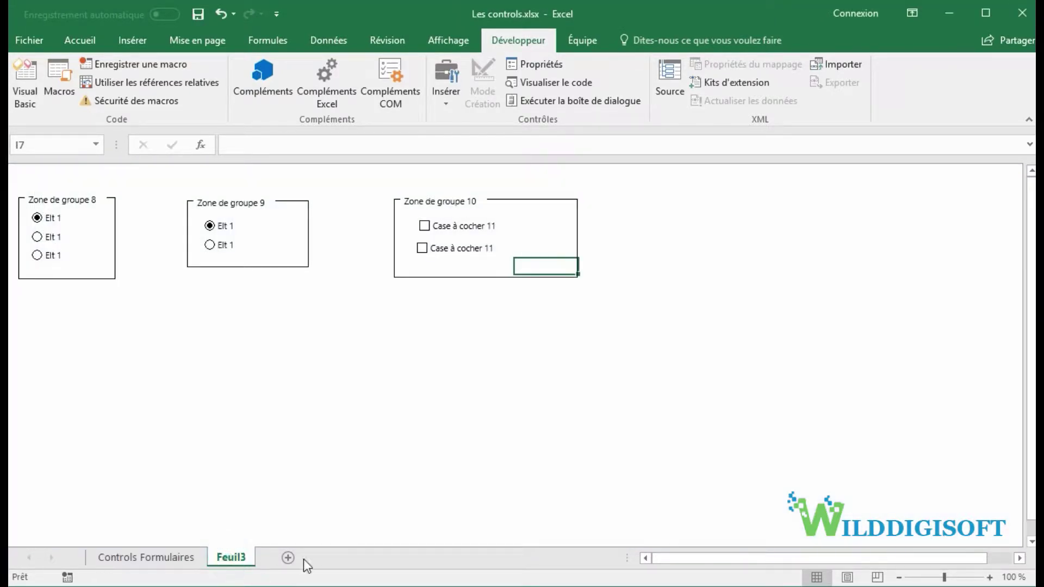
left_click(715, 174)
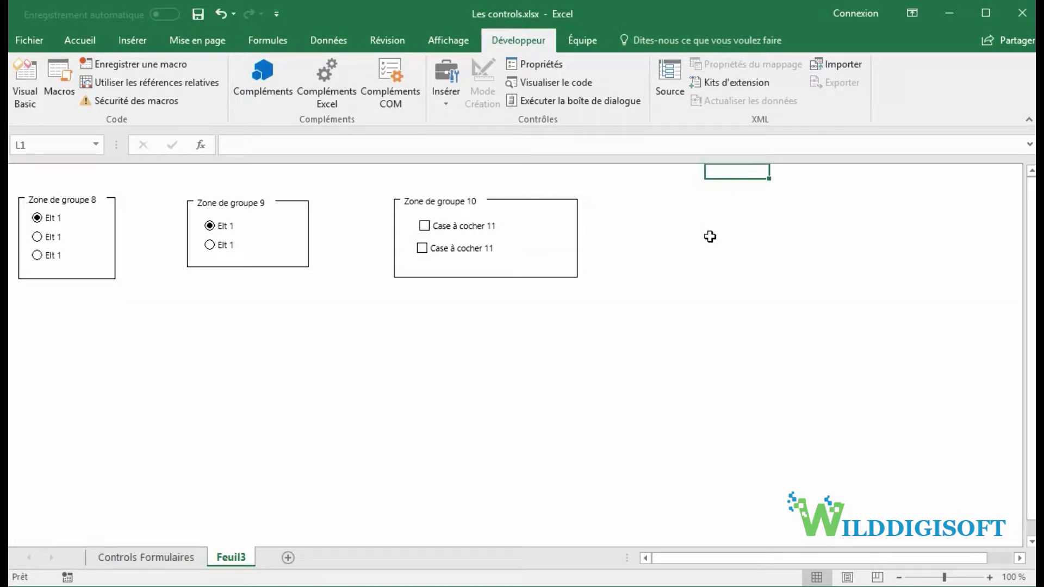
type("Elt")
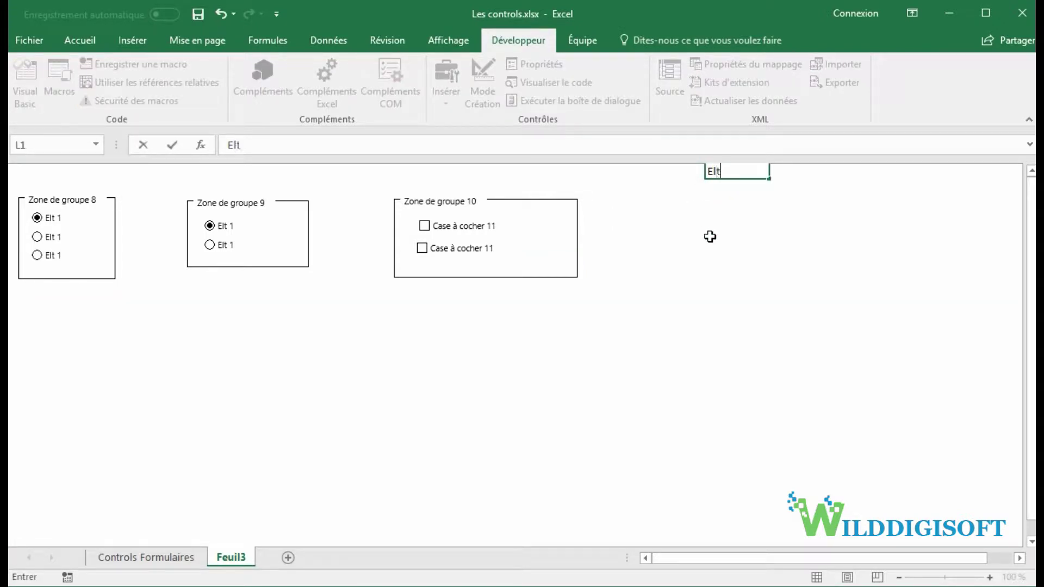
type(" 1")
left_click(711, 237)
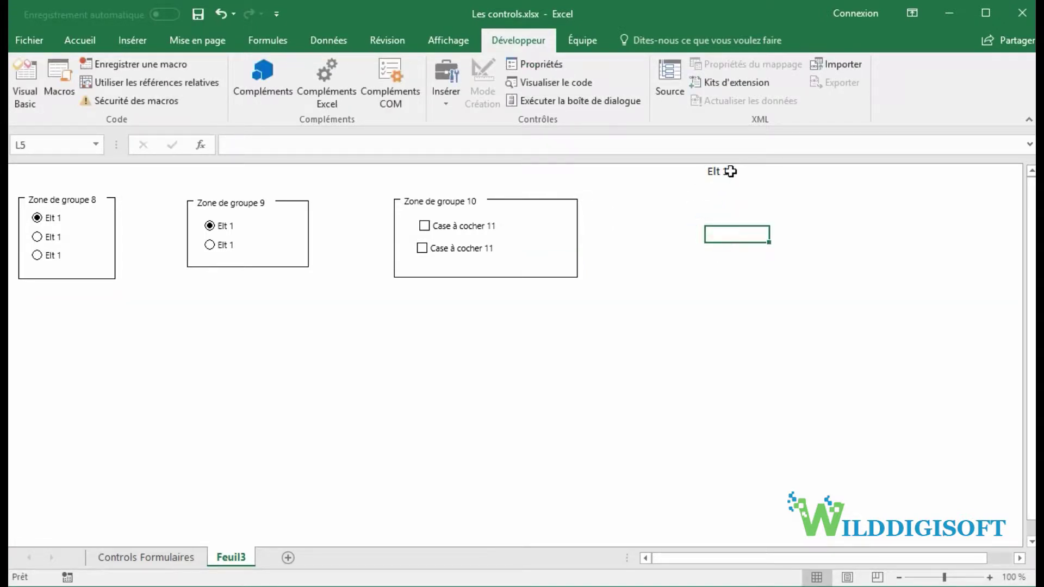
left_click(729, 171)
left_click_drag(770, 180, 769, 321)
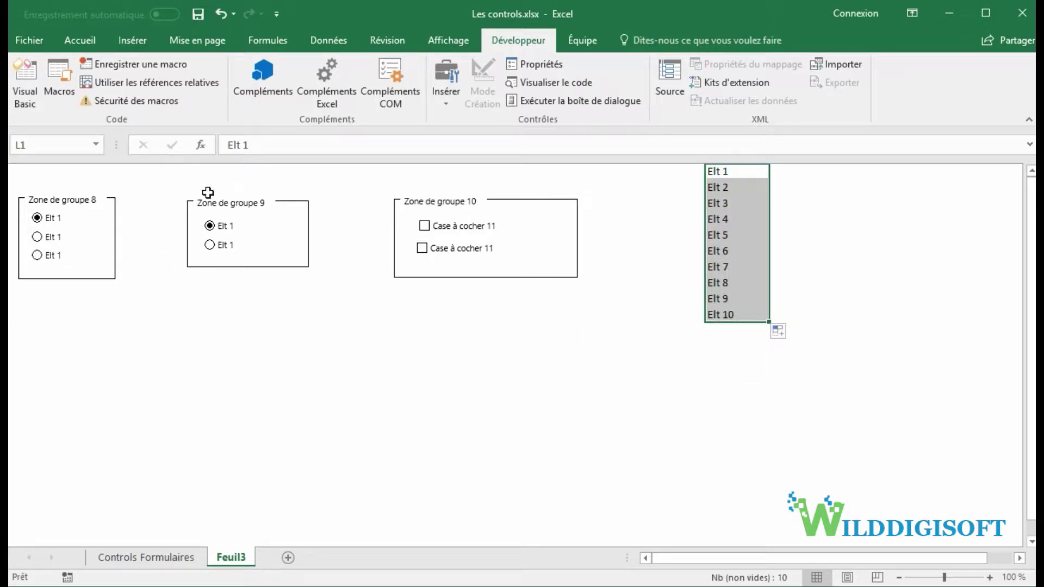
- Draw a wide, one-line form-control combo box below the first two group boxes
left_click(445, 79)
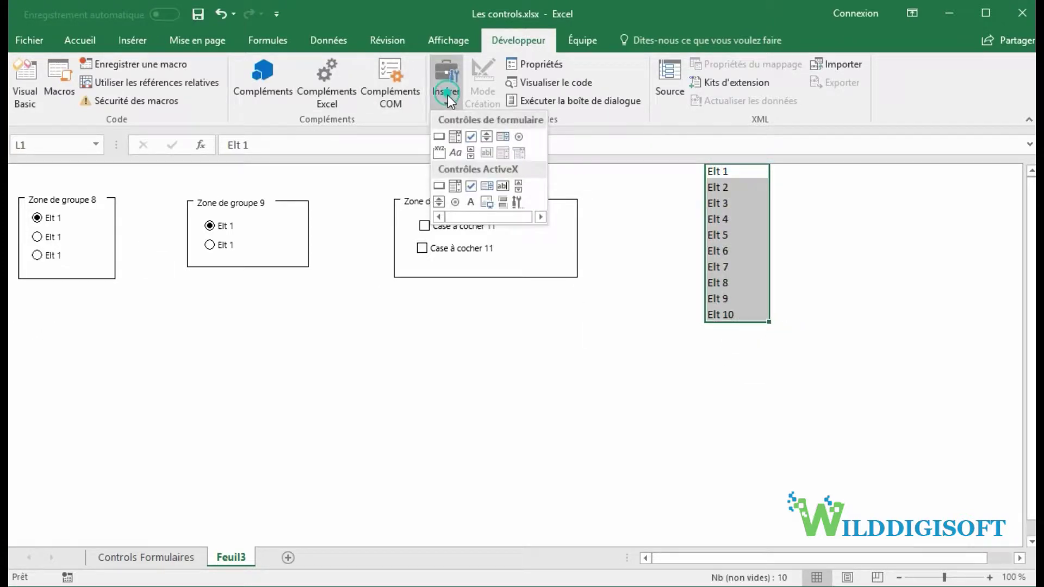
left_click(486, 137)
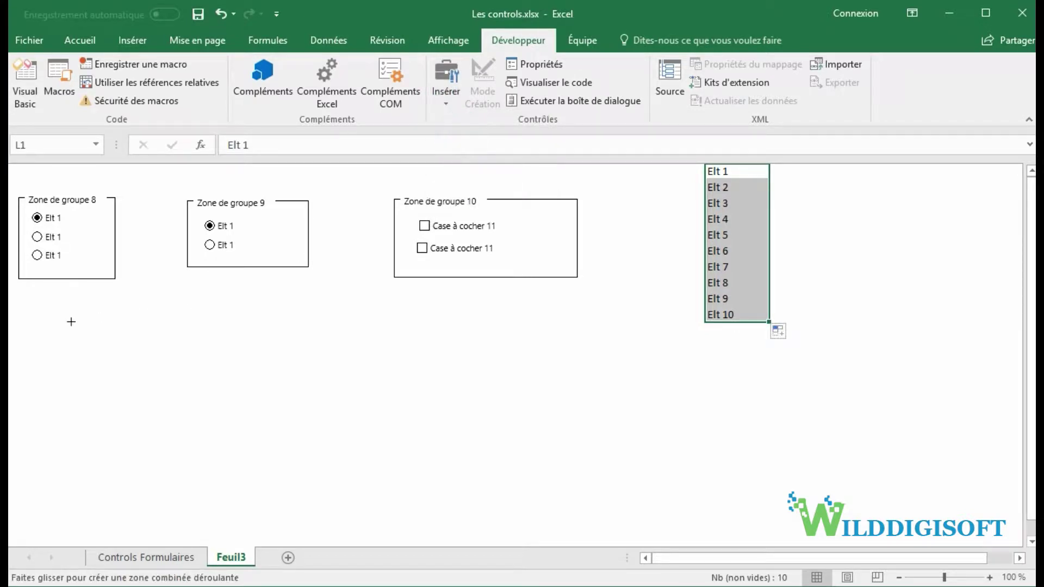
mouse_move(71, 321)
left_mouse_down()
mouse_move(226, 353)
mouse_move(224, 342)
left_mouse_up()
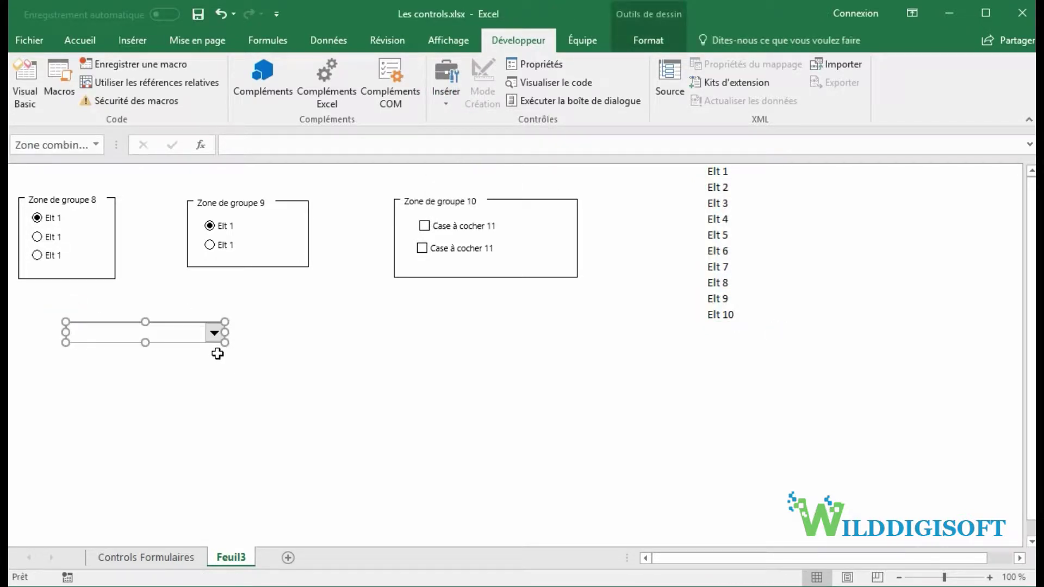
- Set the combo box's input range to $L$1:$L$10 in its control format settings
right_click(200, 333)
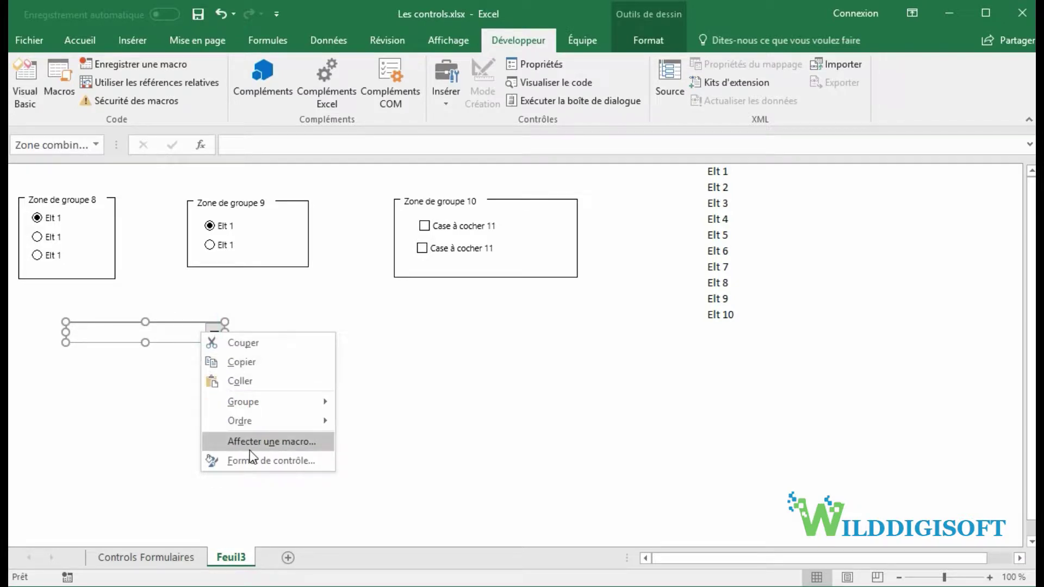
left_click(277, 460)
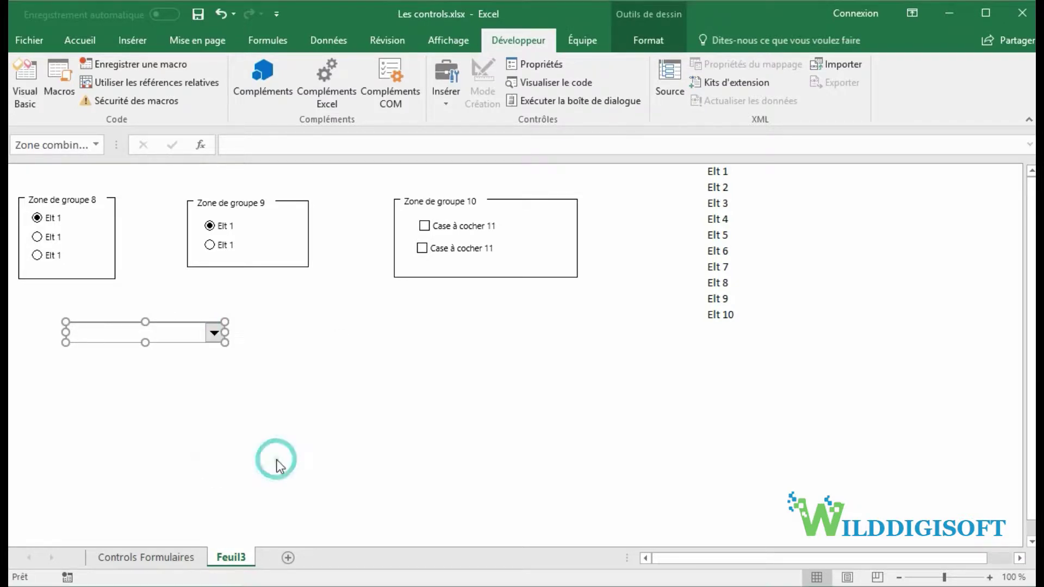
left_click(702, 302)
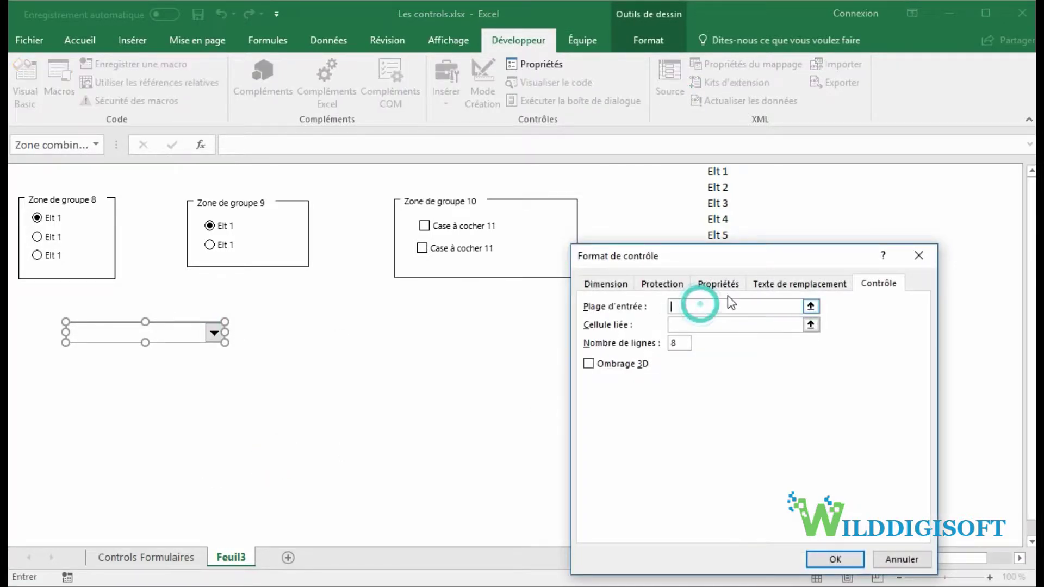
left_click_drag(772, 256, 425, 230)
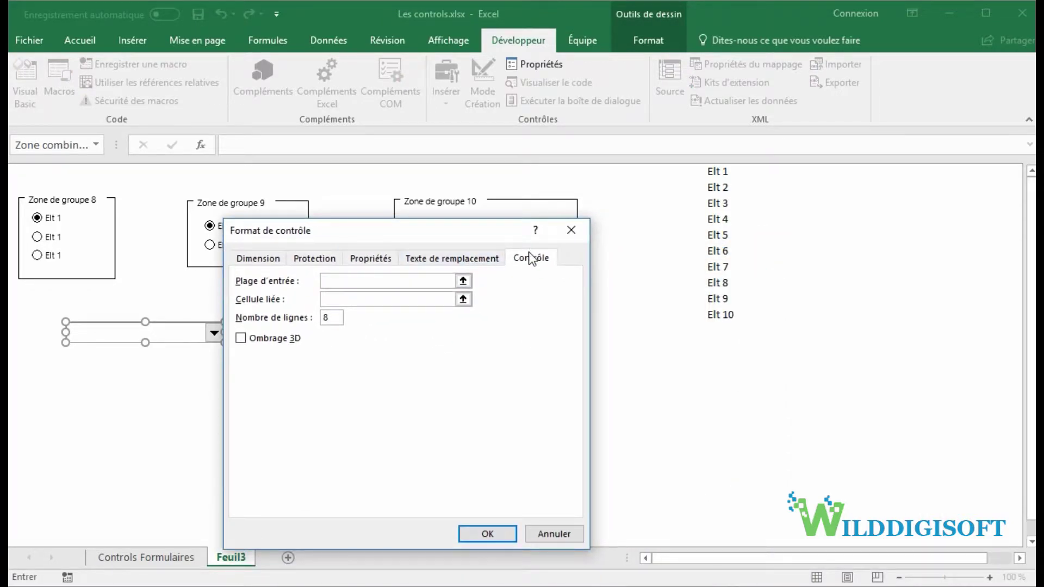
left_click_drag(712, 175, 724, 313)
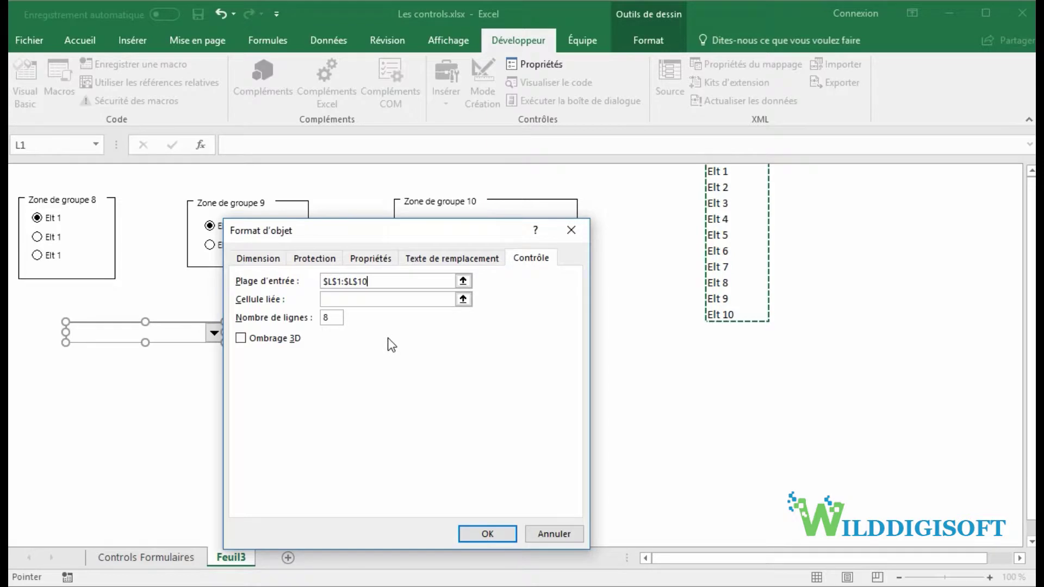
double_click(321, 318)
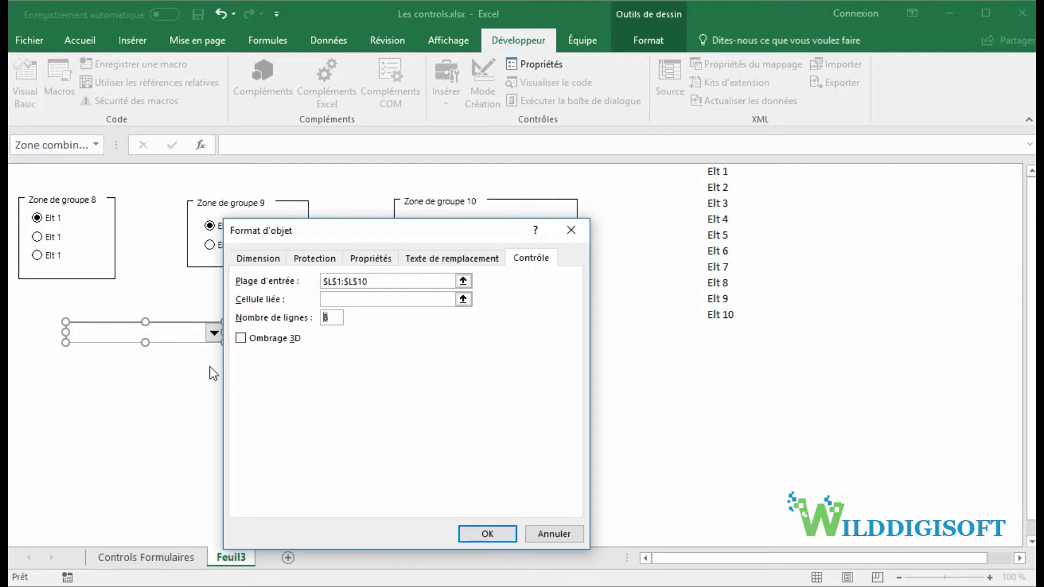
left_click(488, 534)
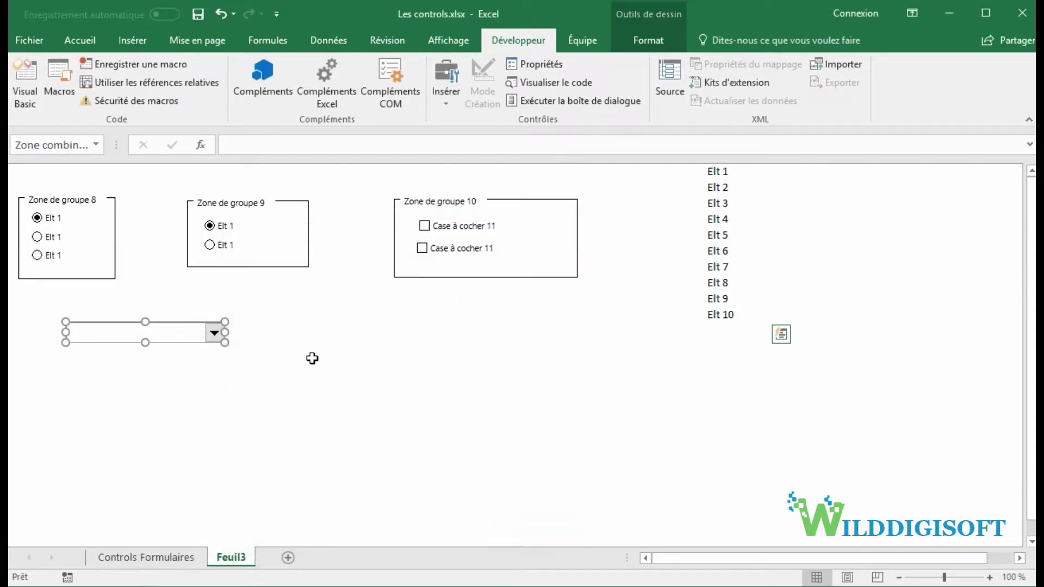
- Test the combo box by choosing Elt 1, Elt 2 and finally Elt 4 from its list
left_click(313, 359)
left_click(220, 336)
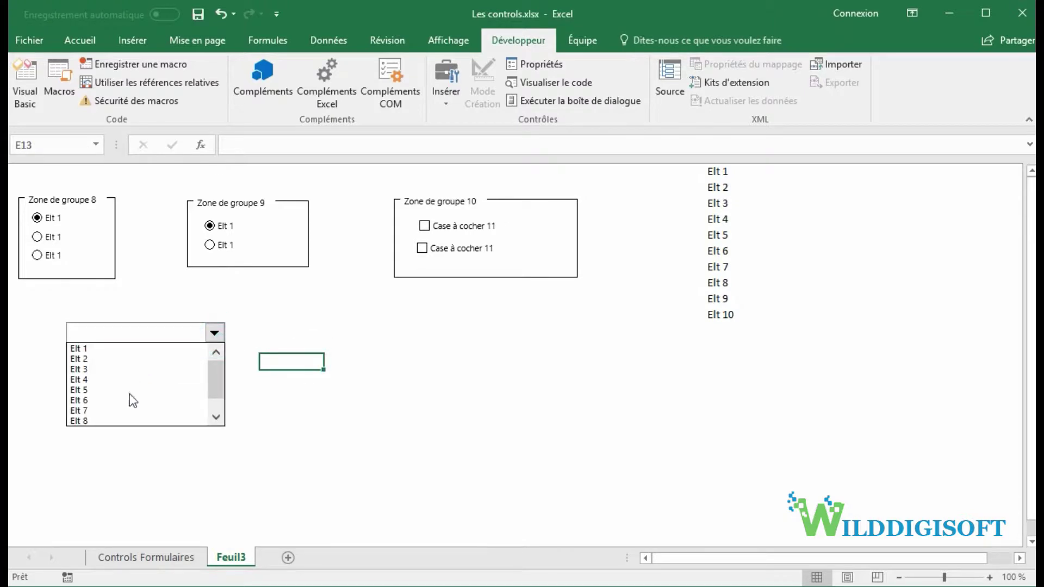
left_click_drag(219, 374, 217, 352)
left_click(180, 349)
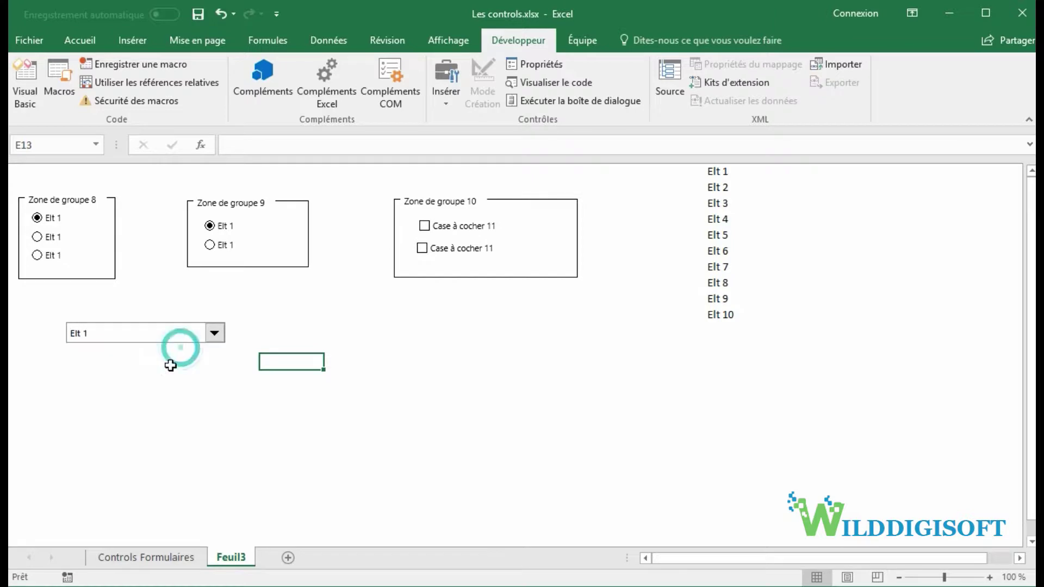
left_click(215, 336)
left_click(158, 357)
left_click(215, 336)
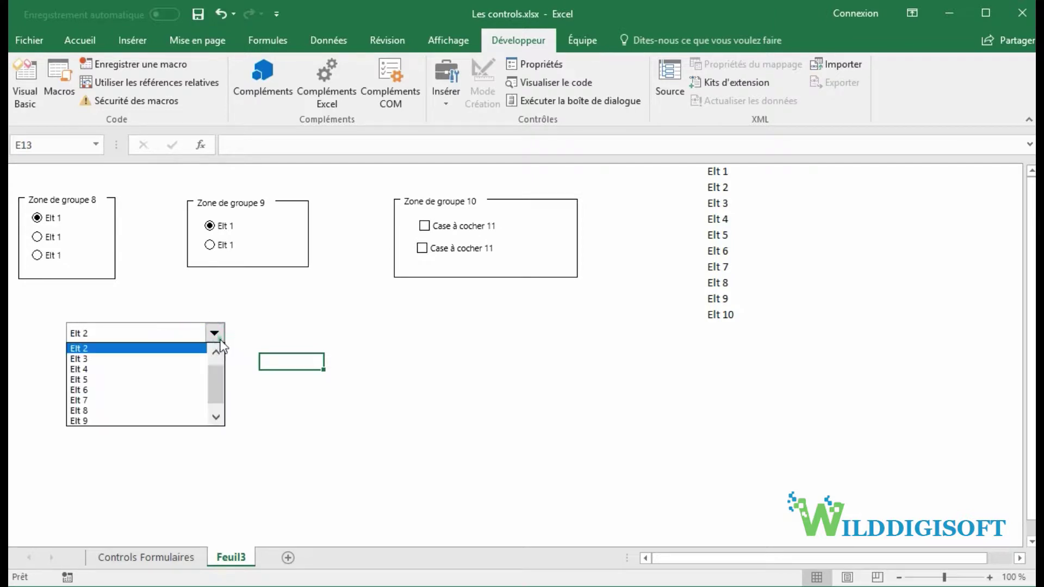
left_click(162, 371)
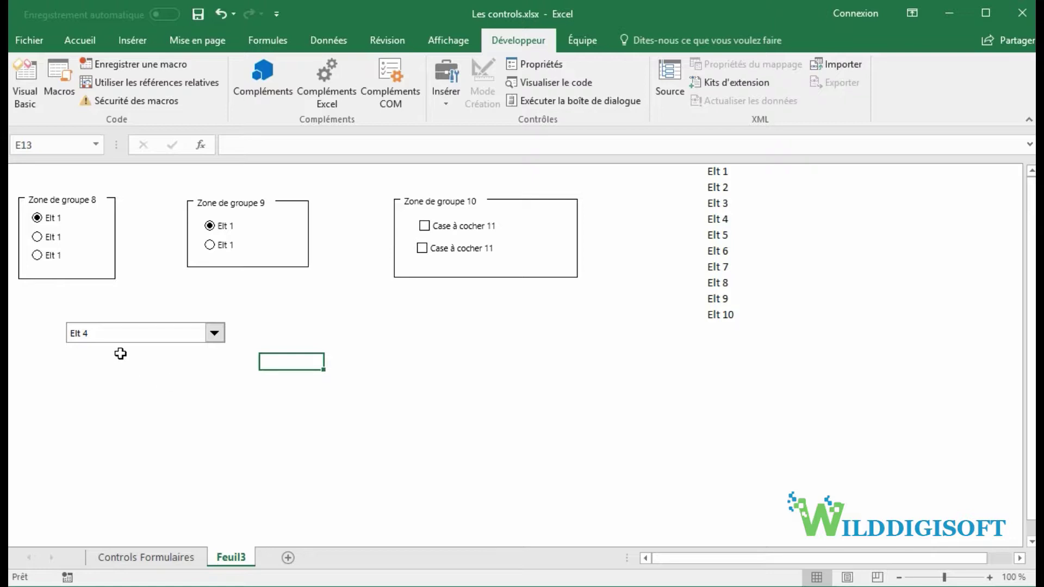
- Move the combo box so that it sits directly below the first group box, and deselect it
left_click(140, 338, "ctrl")
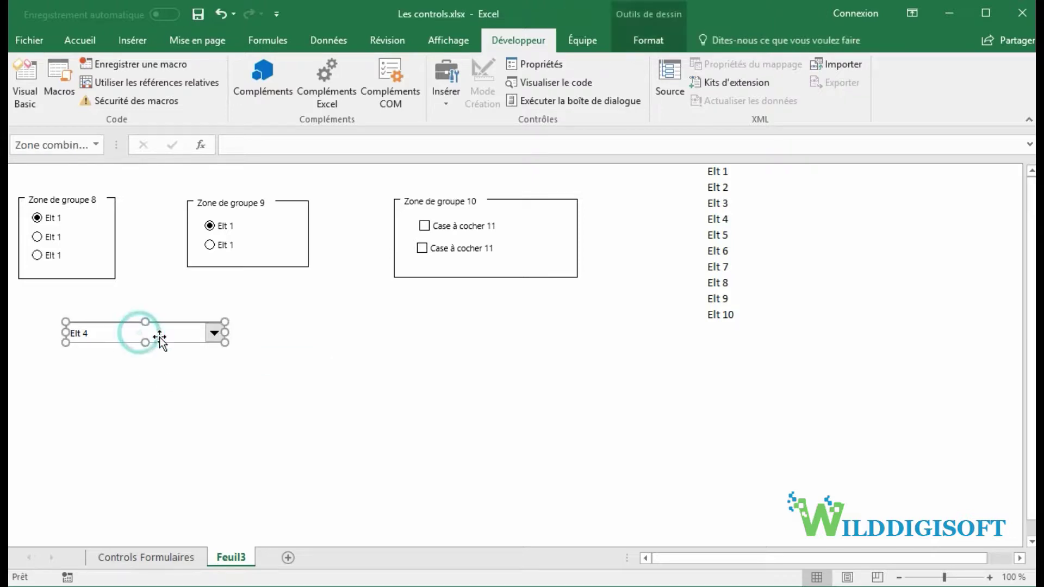
left_click_drag(156, 336, 118, 326)
left_click(217, 329)
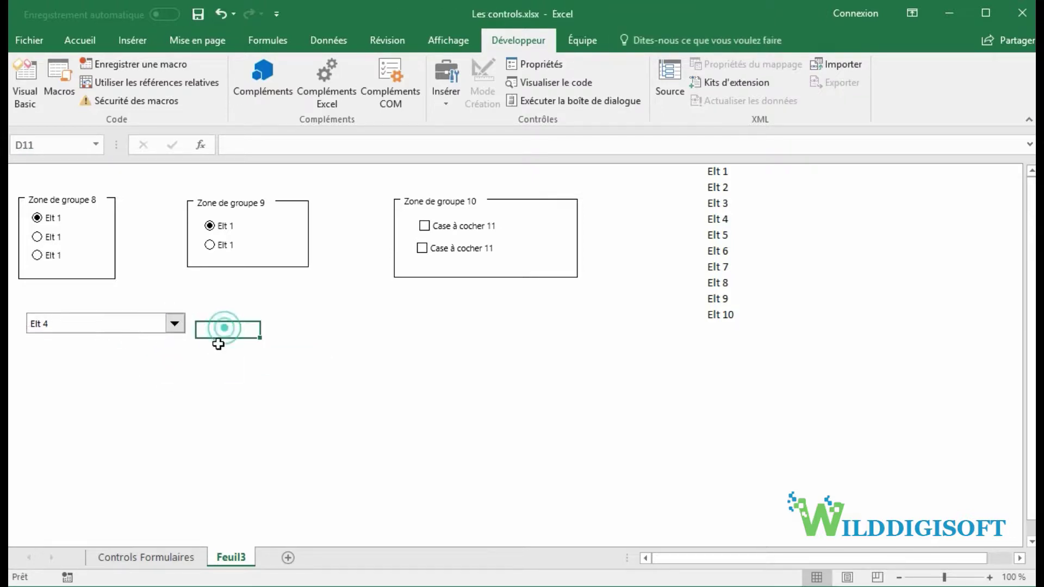
- Draw a wide form-control list box beside the combo box, below the second and third group boxes
left_click(449, 105)
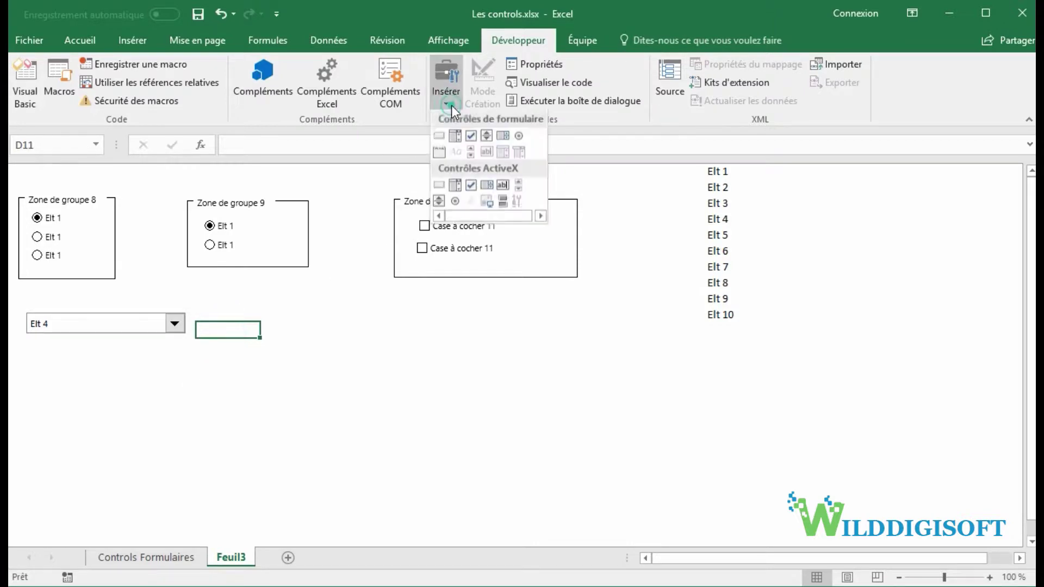
left_click(502, 137)
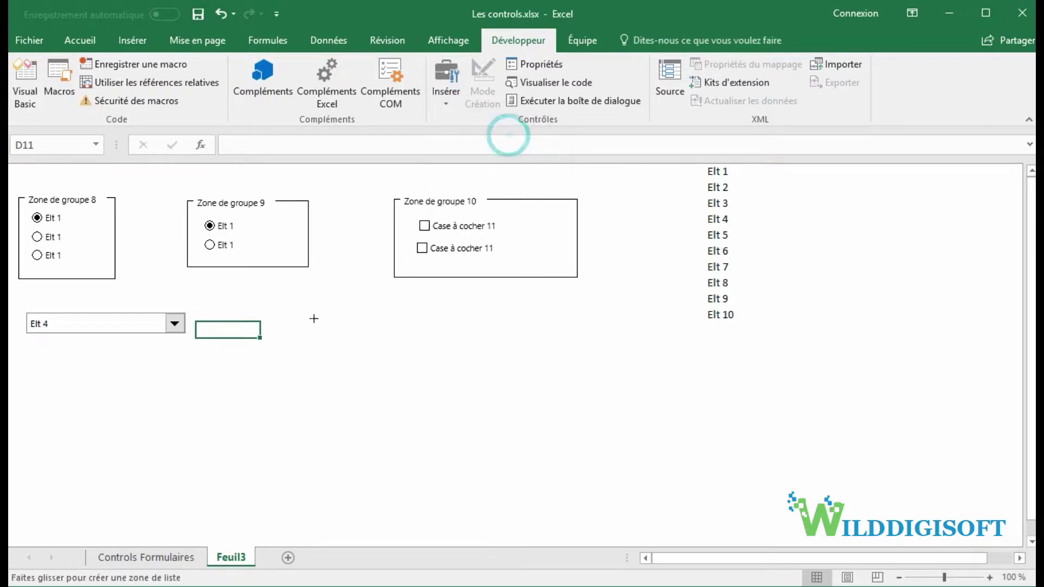
left_click_drag(270, 308, 502, 381)
- Set the new list box's input range to $L$1:$L$10 in its control format settings
right_click(368, 342)
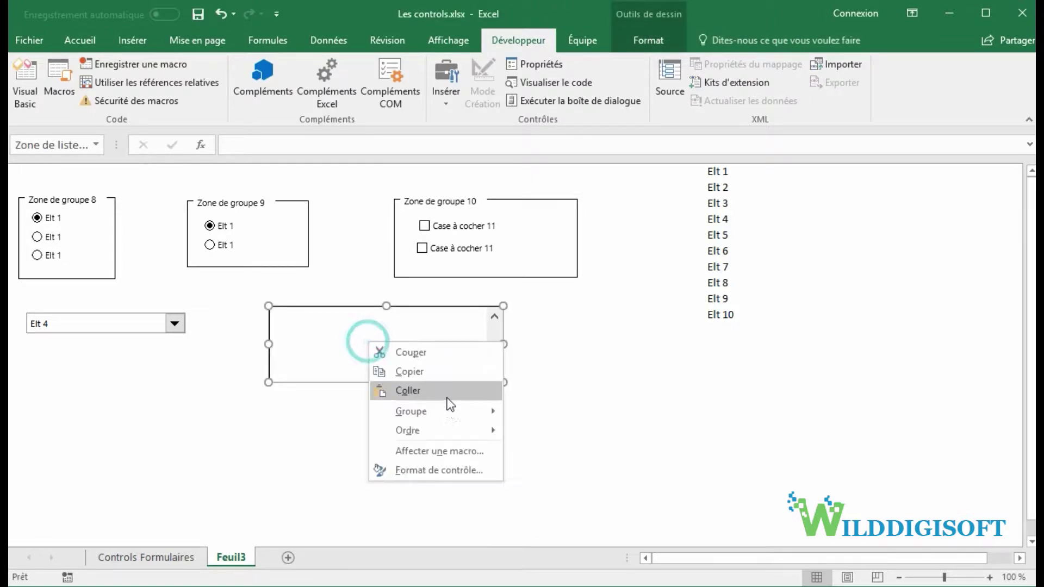
left_click(447, 470)
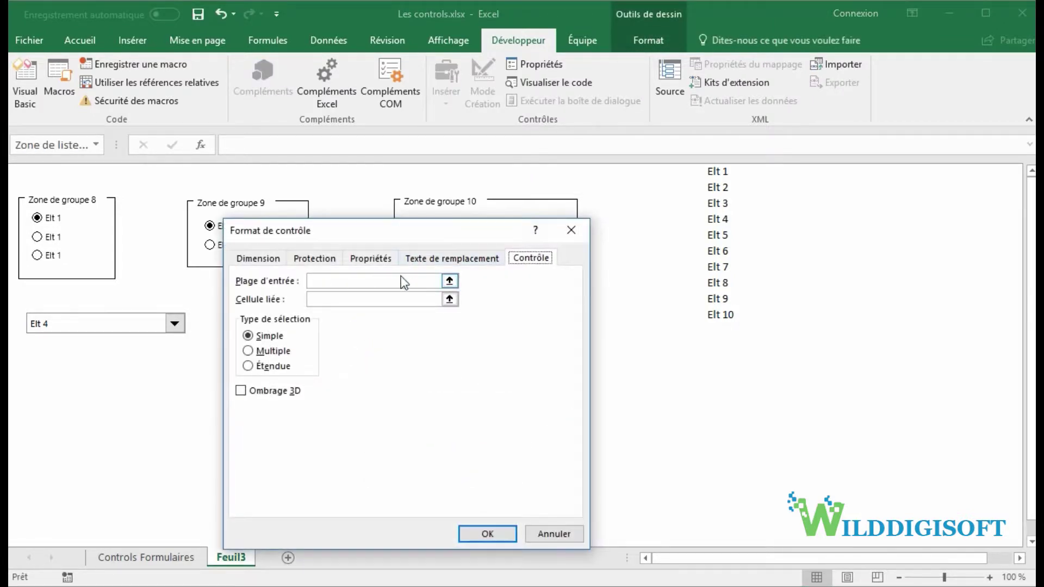
left_click(403, 282)
left_click_drag(718, 172, 729, 317)
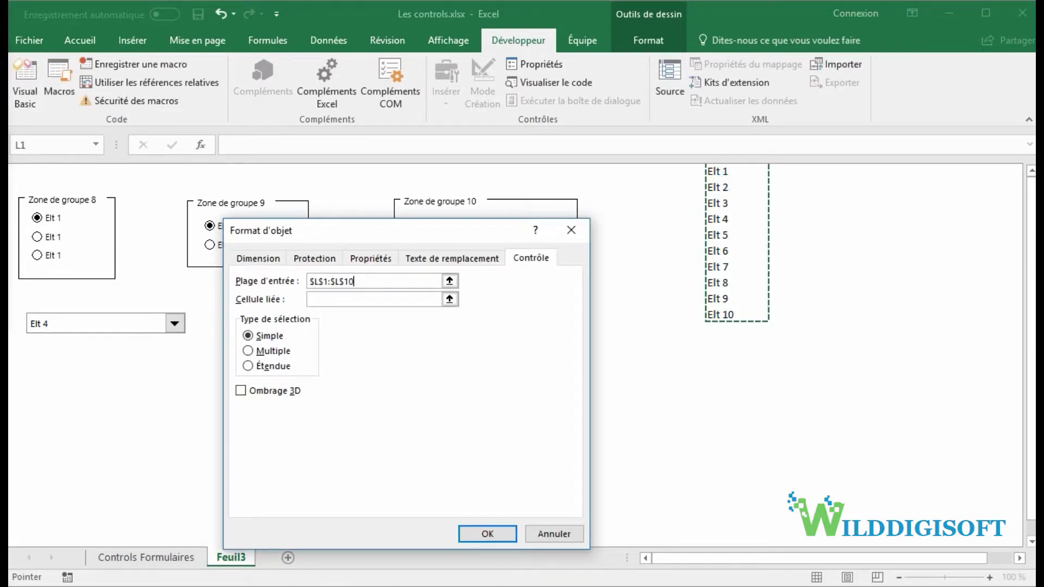
mouse_move(238, 318)
left_mouse_down()
mouse_move(331, 387)
mouse_move(327, 376)
left_mouse_up()
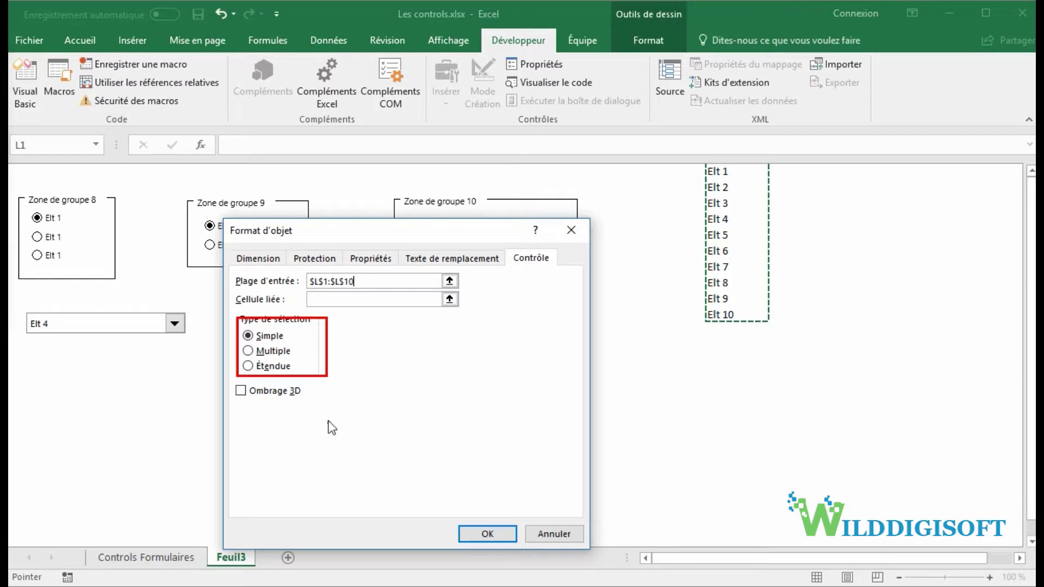
mouse_move(325, 356)
left_mouse_down()
mouse_move(295, 351)
mouse_move(307, 362)
mouse_move(297, 365)
left_mouse_up()
left_click_drag(230, 361, 238, 347)
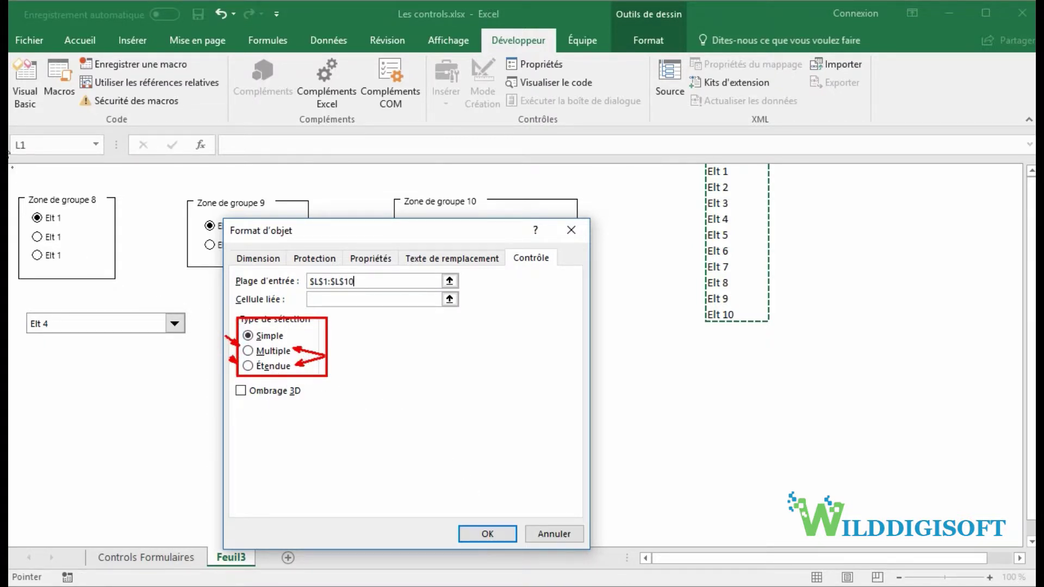
key("Escape")
- Set the list box's selection type to Multiple and apply the control format settings
left_click(248, 351)
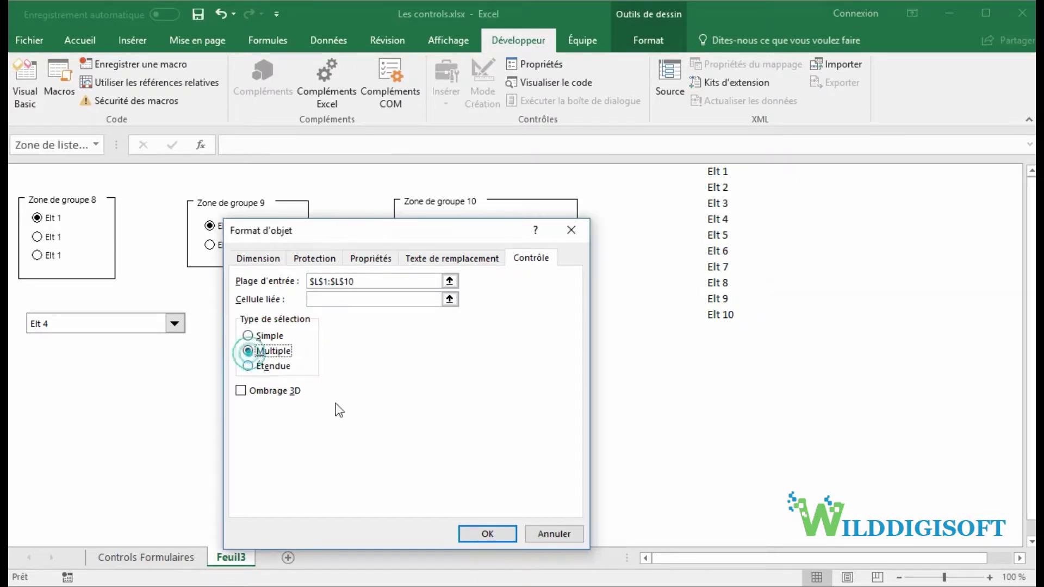
left_click(487, 533)
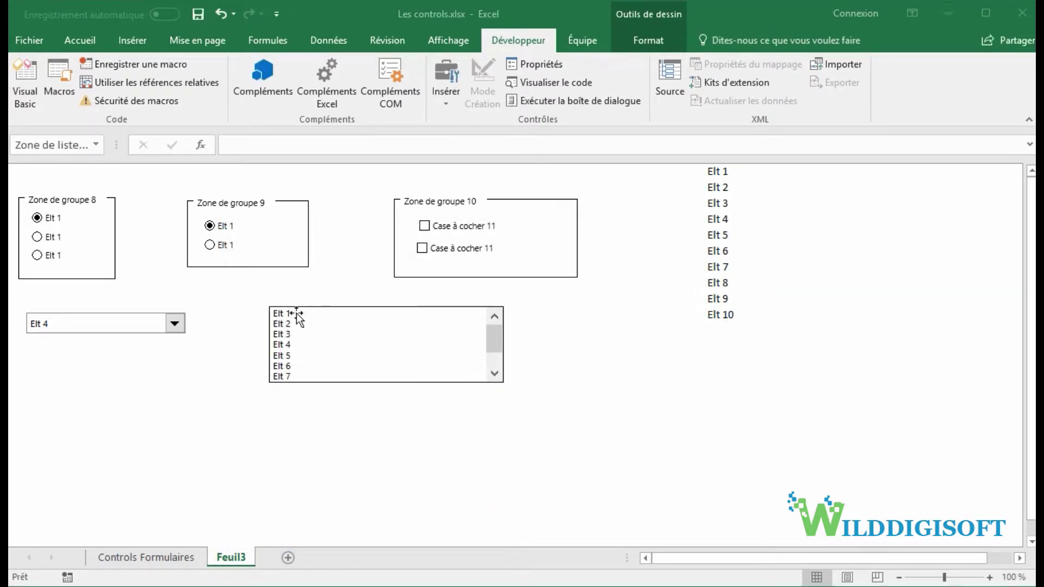
- Test multiple selection in the list box by selecting Elt 1, 3, 5, 7 and 6, and deselecting Elt 5
left_click(309, 314)
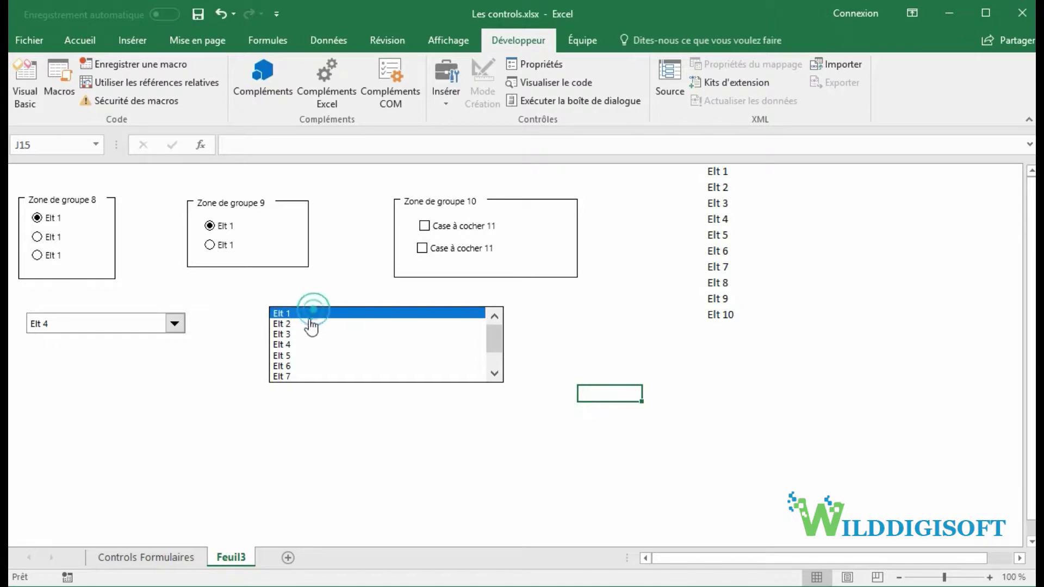
left_click(307, 334)
left_click(309, 355)
left_click(319, 375)
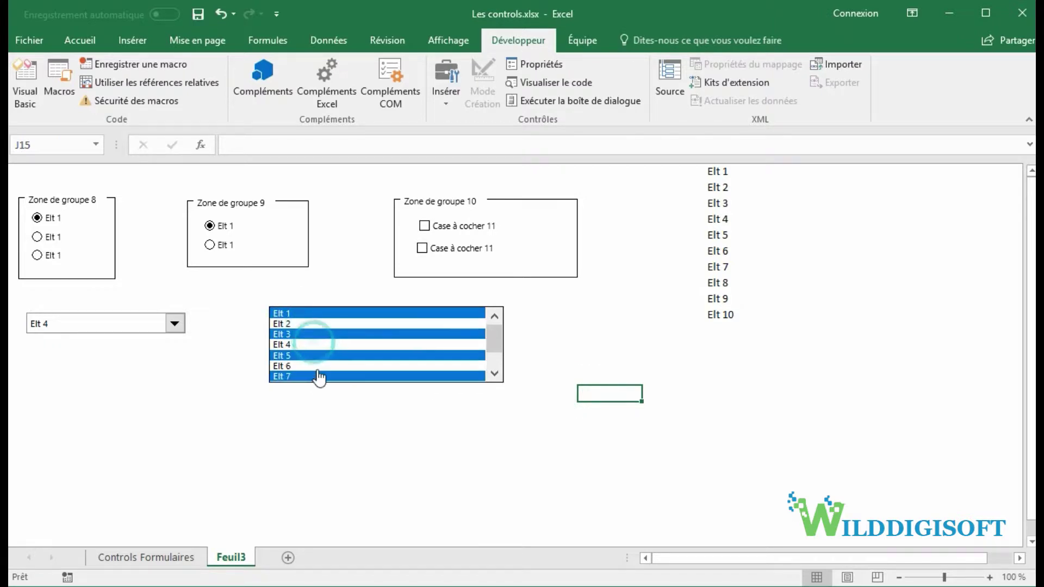
left_click(325, 367)
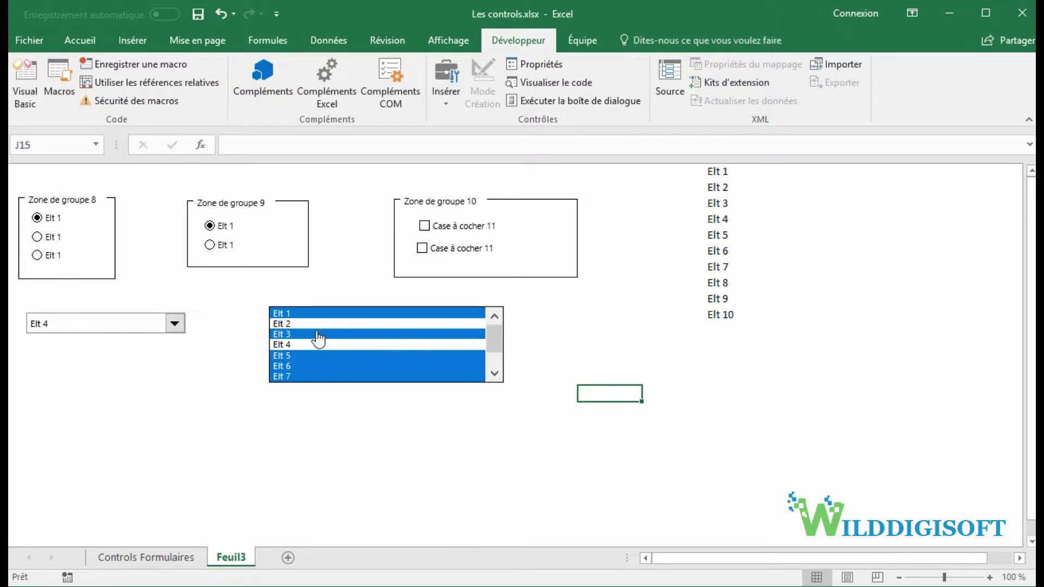
left_click(321, 356)
- Change the list box's selection type to Étendue and deselect the control
right_click(493, 326)
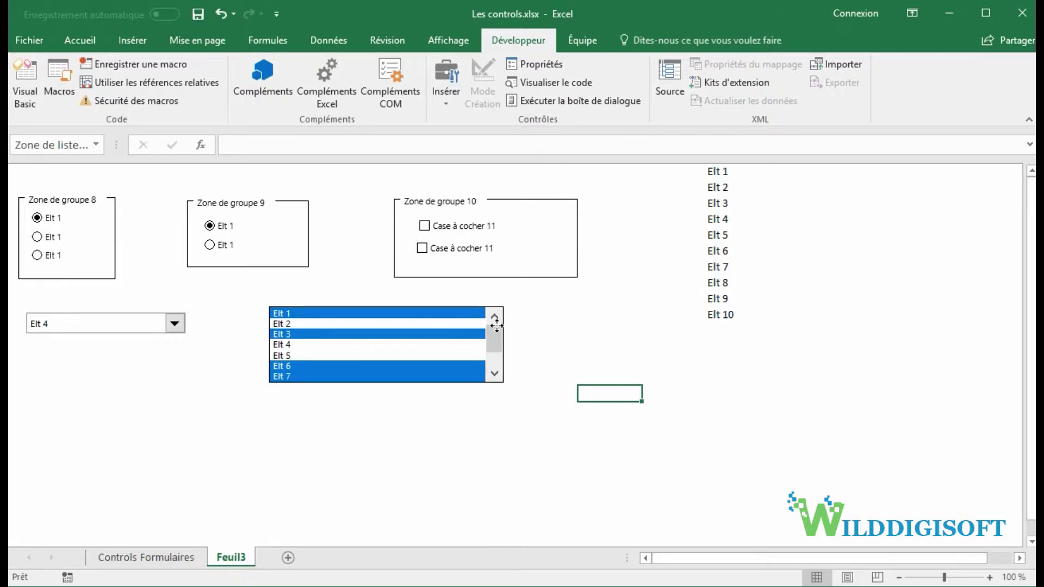
left_click(557, 454)
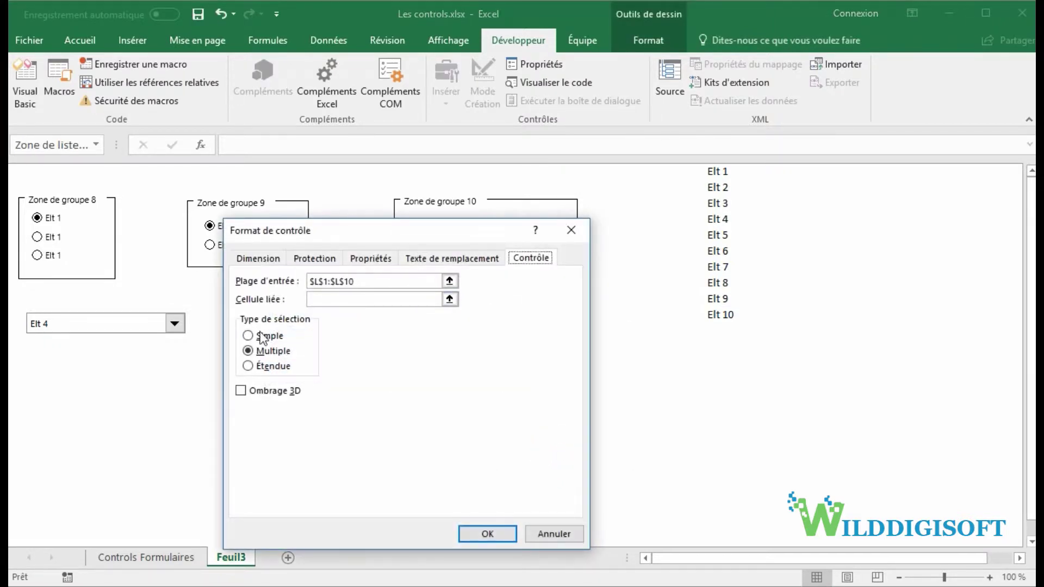
left_click(253, 366)
left_click(489, 541)
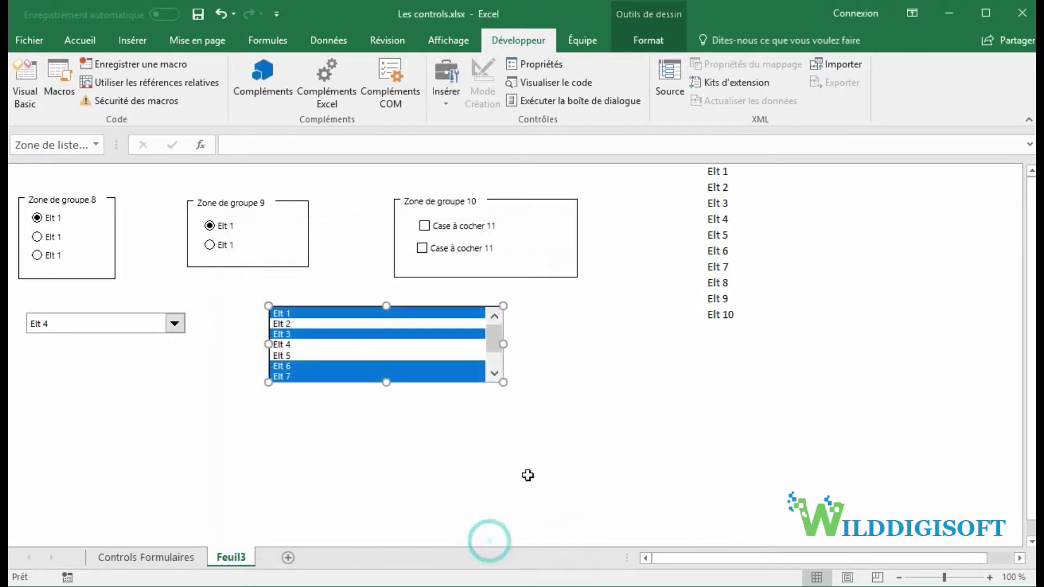
left_click(526, 442)
- Test extended selection in the list box with Elt 3, Elt 5 and the range Elt 2 to Elt 5, and scroll through its items
left_click(298, 334)
left_click(299, 355)
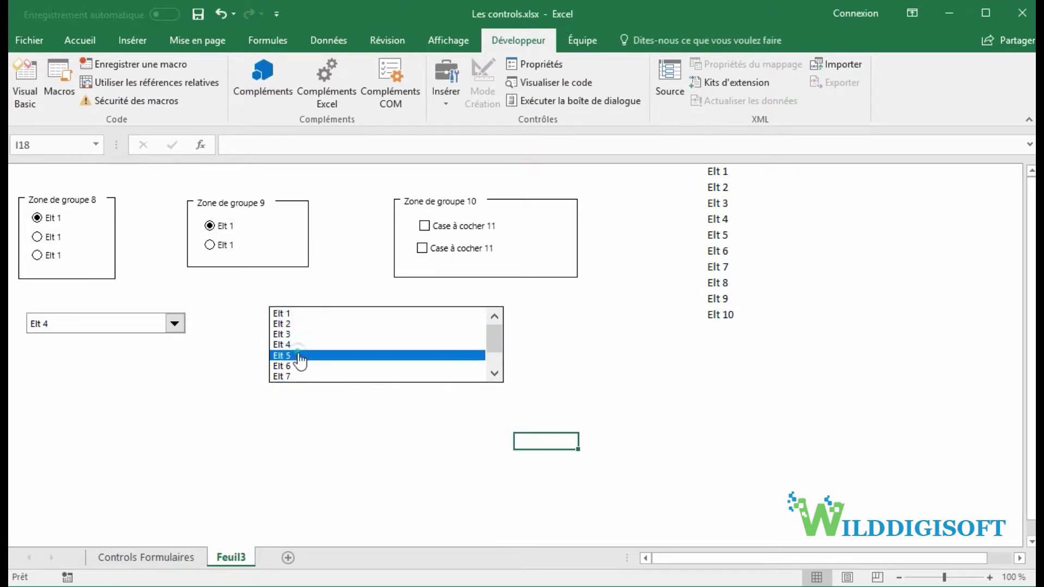
left_click_drag(298, 324, 299, 358)
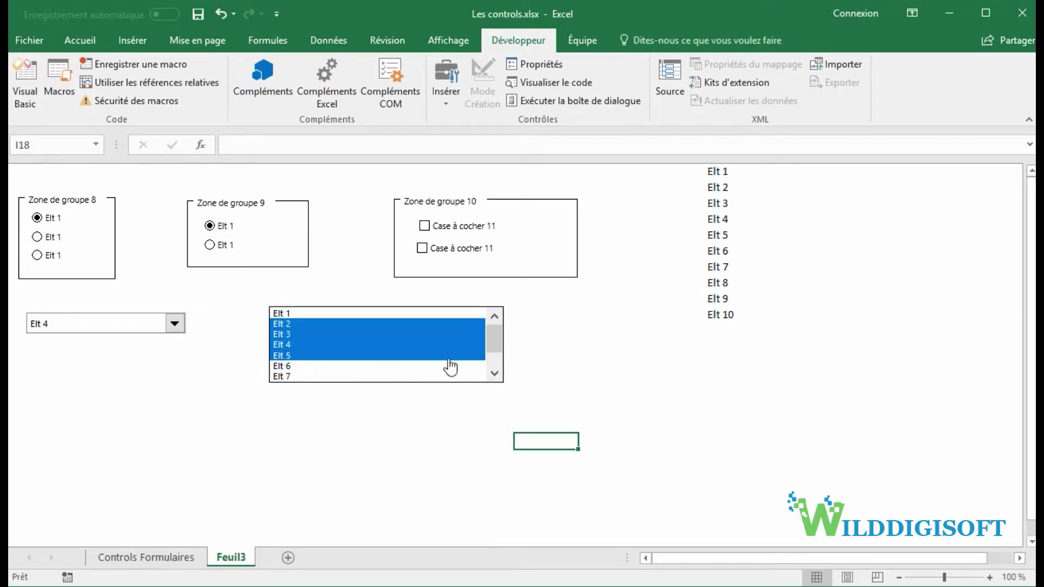
left_click(497, 373)
left_click(497, 373)
left_click_drag(494, 348, 494, 335)
- On the Controls Formulaires sheet, test the date cell's spin button by advancing the date to 06/02/2018
left_click(126, 559)
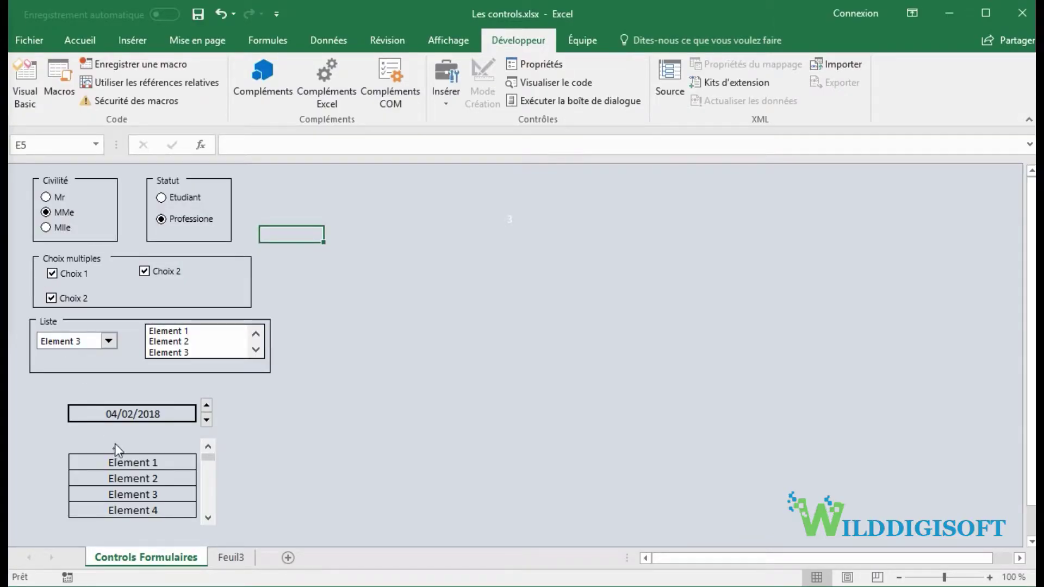
left_click_drag(39, 381, 283, 536)
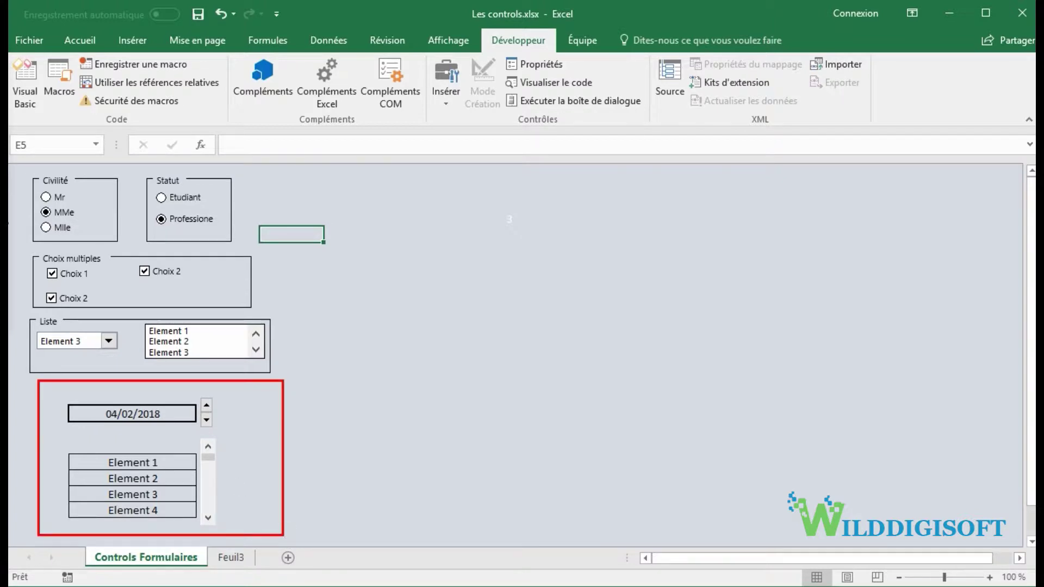
left_click_drag(275, 397, 220, 409)
left_click_drag(322, 445, 216, 469)
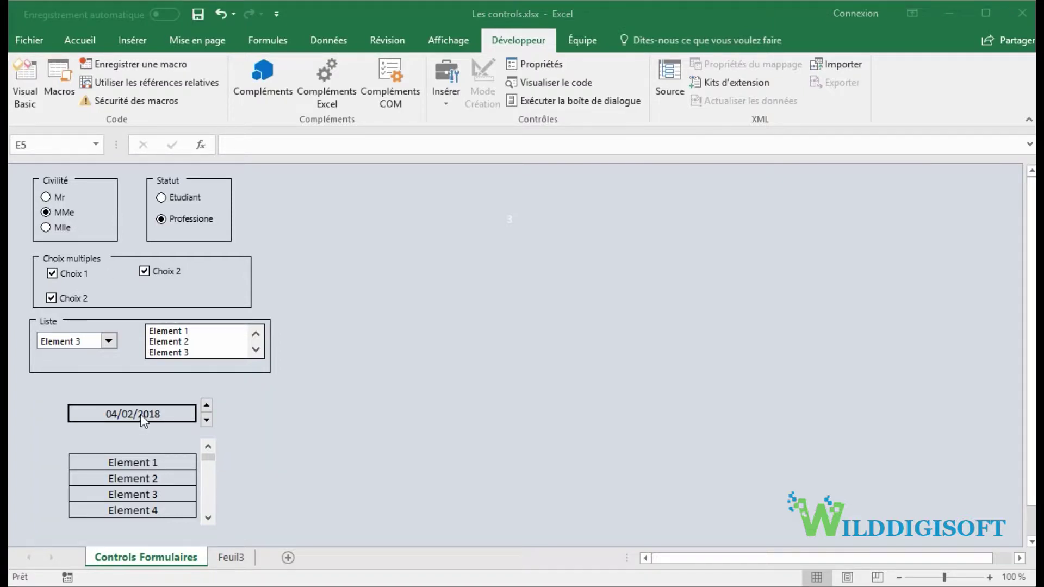
left_click(207, 405)
left_click(207, 405)
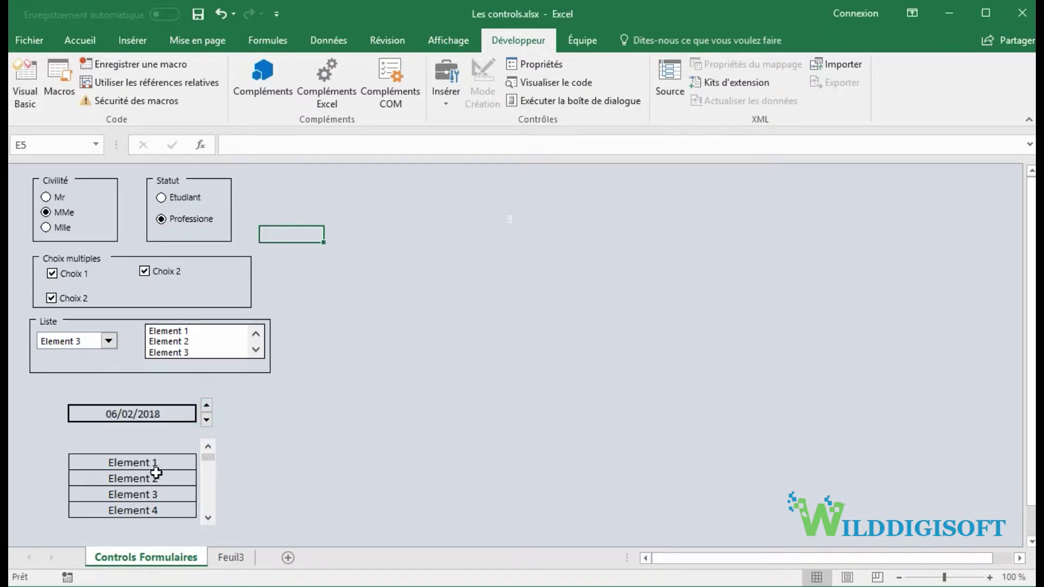
- Examine the formulas in the element list cells and test the scroll bar by scrolling down and back to Element 1
left_click(143, 462)
left_click(132, 494)
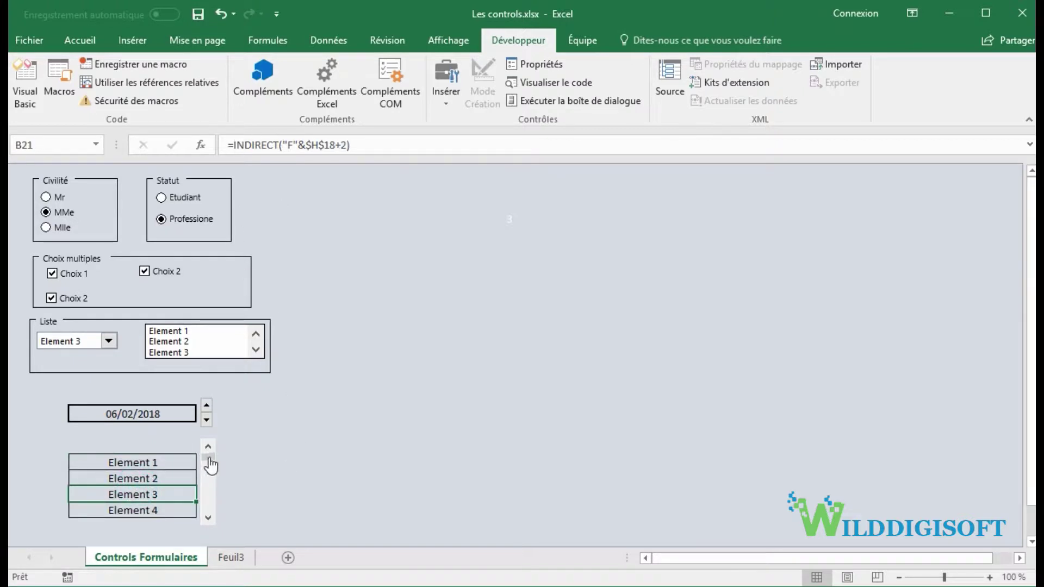
left_click_drag(209, 460, 212, 499)
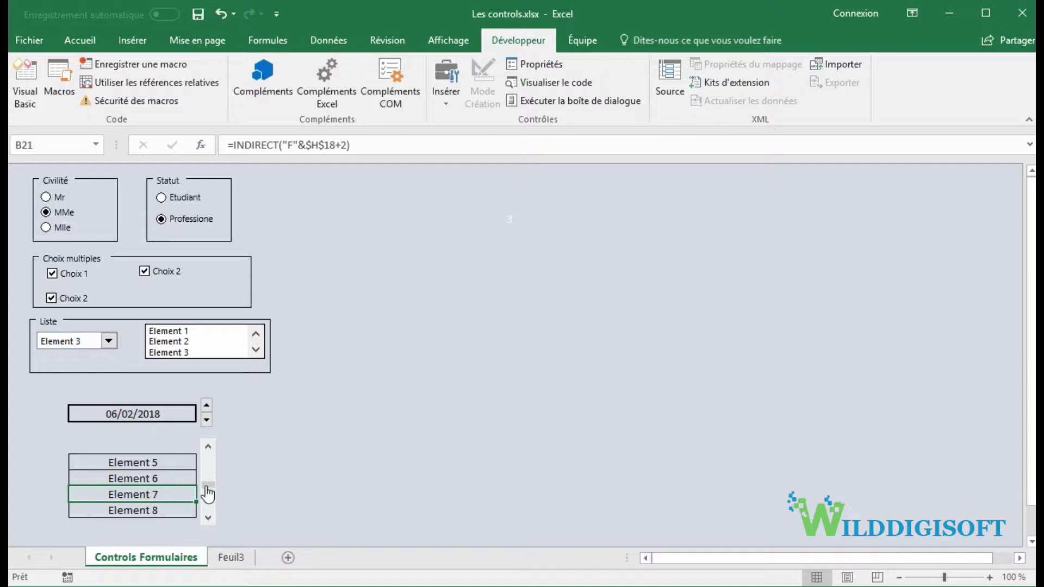
left_click_drag(207, 487, 207, 458)
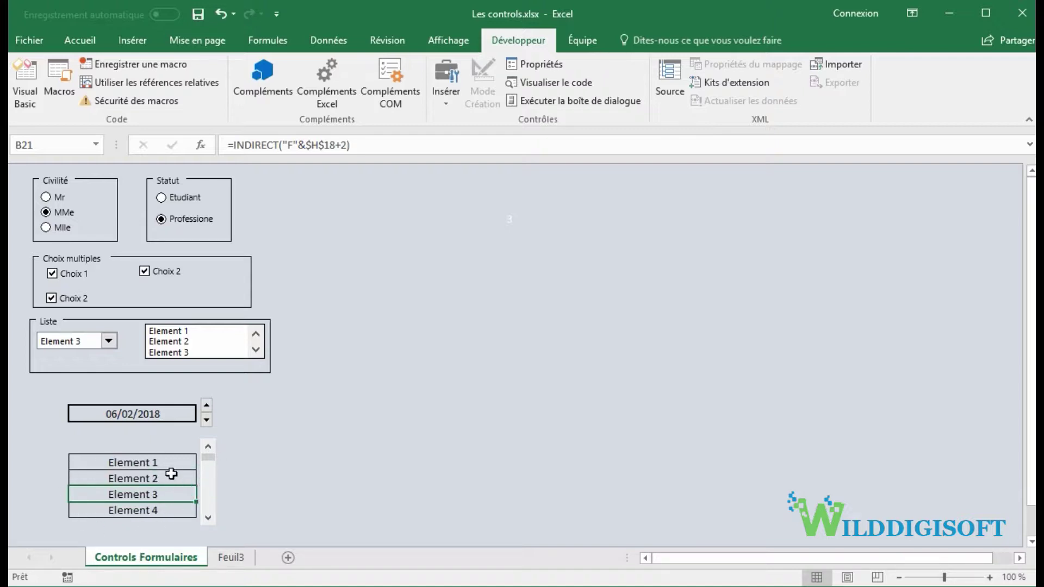
- On the Feuil3 sheet, draw a form-control scroll bar between the list box and the Elt column
left_click(235, 560)
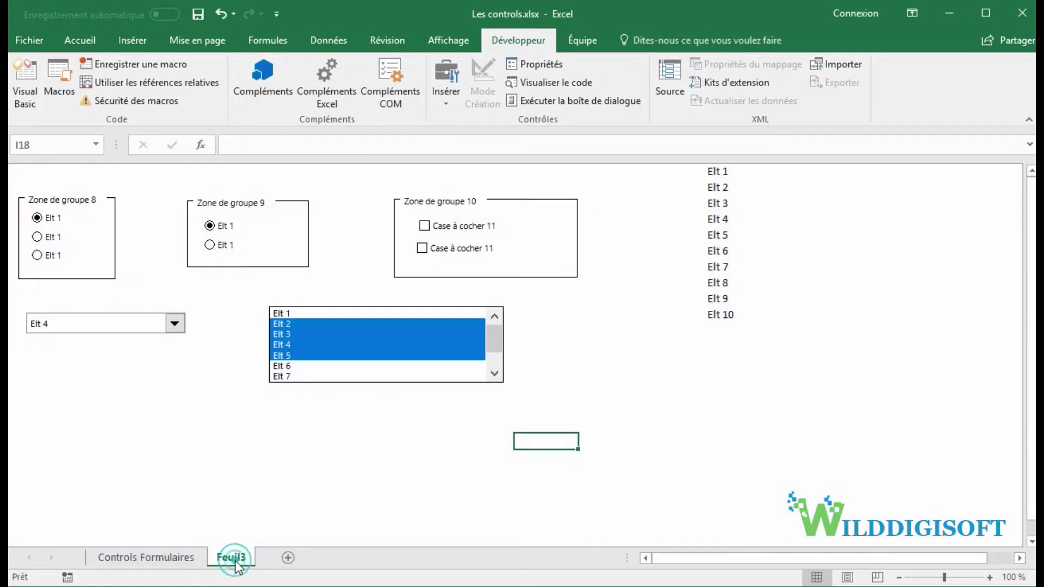
left_click(438, 95)
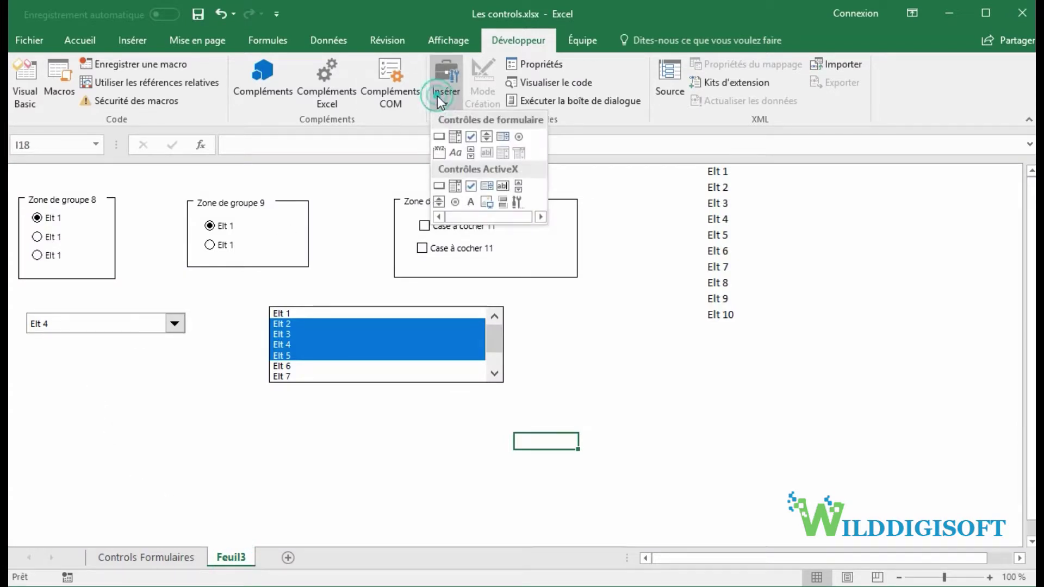
left_click(471, 154)
mouse_move(190, 435)
left_mouse_down()
mouse_move(266, 545)
mouse_move(223, 478)
mouse_move(556, 438)
mouse_move(632, 368)
mouse_move(575, 374)
left_mouse_up()
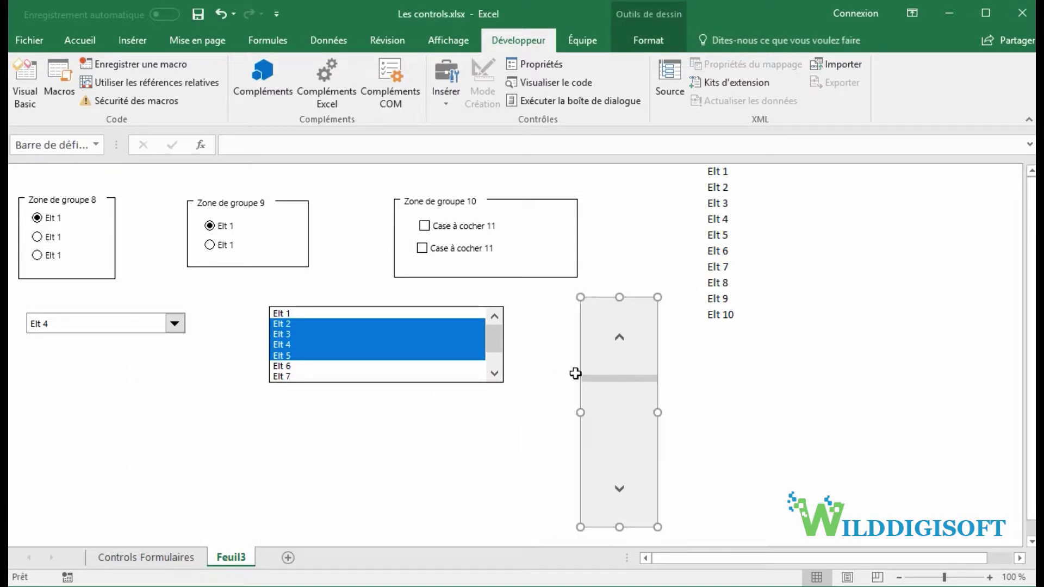
- Shrink the scroll bar to a small, narrow control and place it below the combo box, next to row 18
left_click_drag(656, 526, 620, 366)
left_click_drag(599, 331, 245, 416)
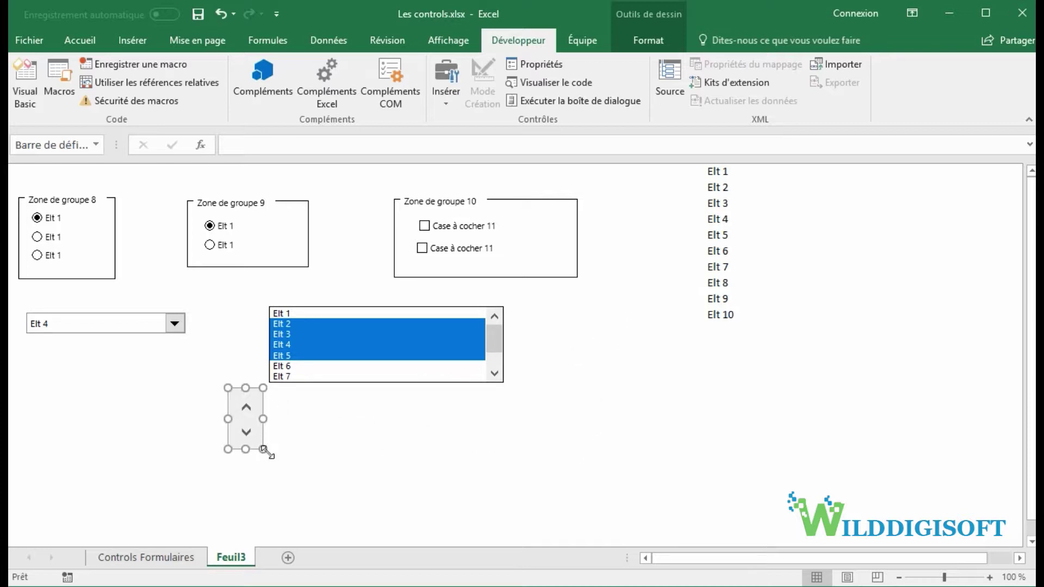
left_click_drag(264, 450, 174, 441)
- Merge and center cells A18:B18 beside the scroll bar and add a border around the merged cell
left_click(52, 439)
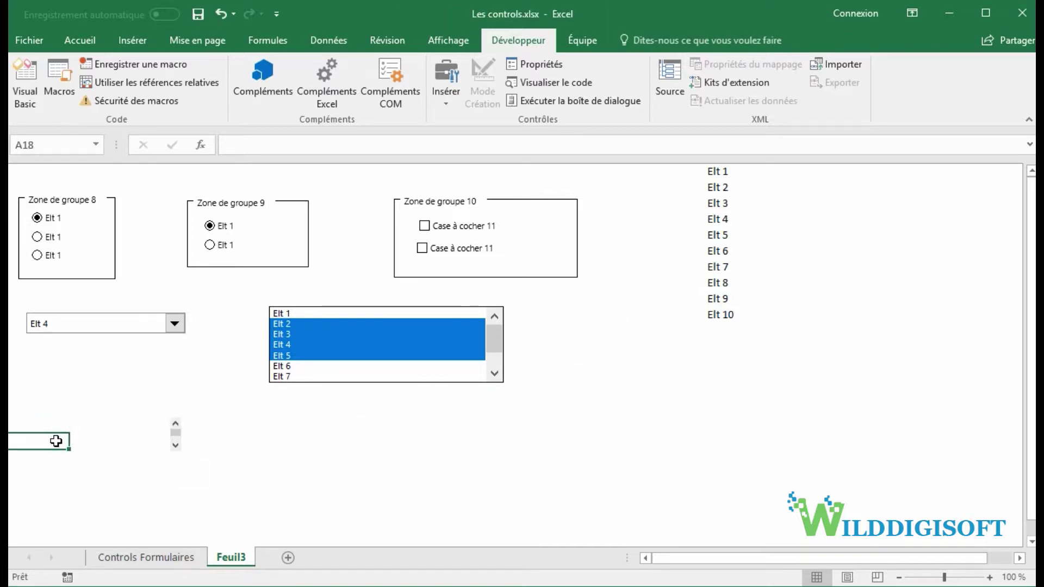
left_click_drag(61, 438, 129, 441)
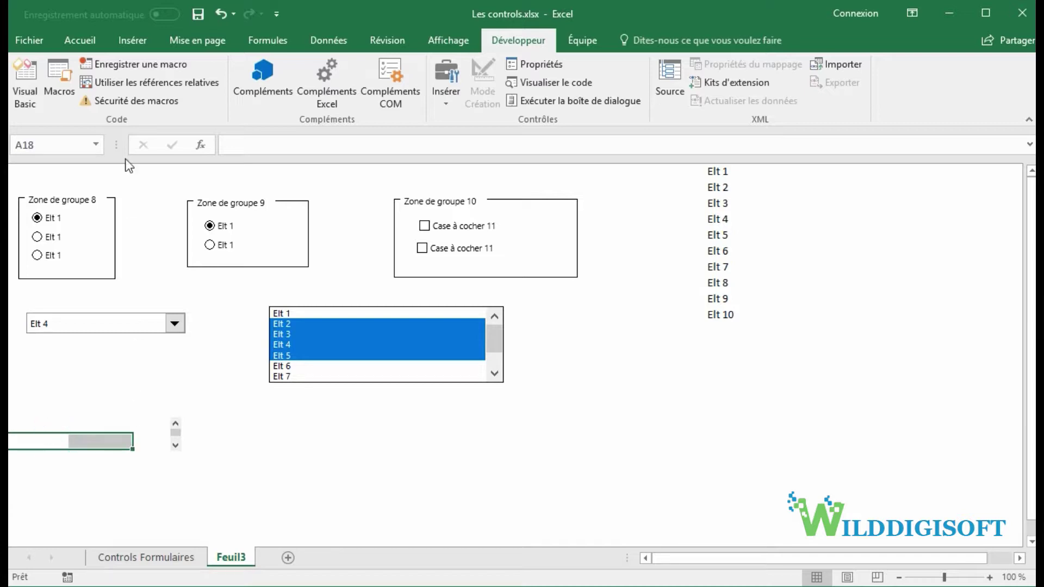
left_click(77, 41)
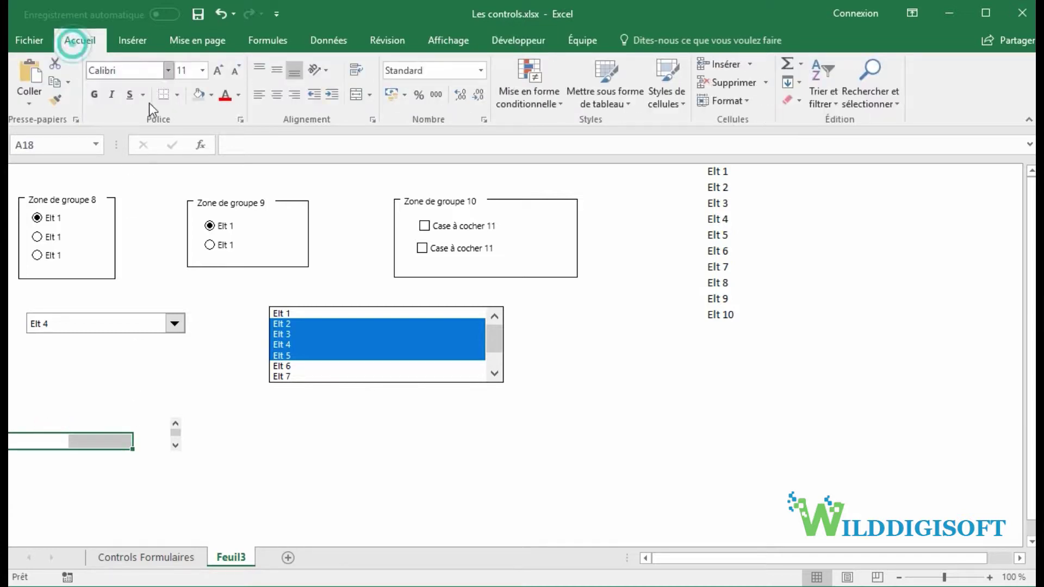
left_click(357, 95)
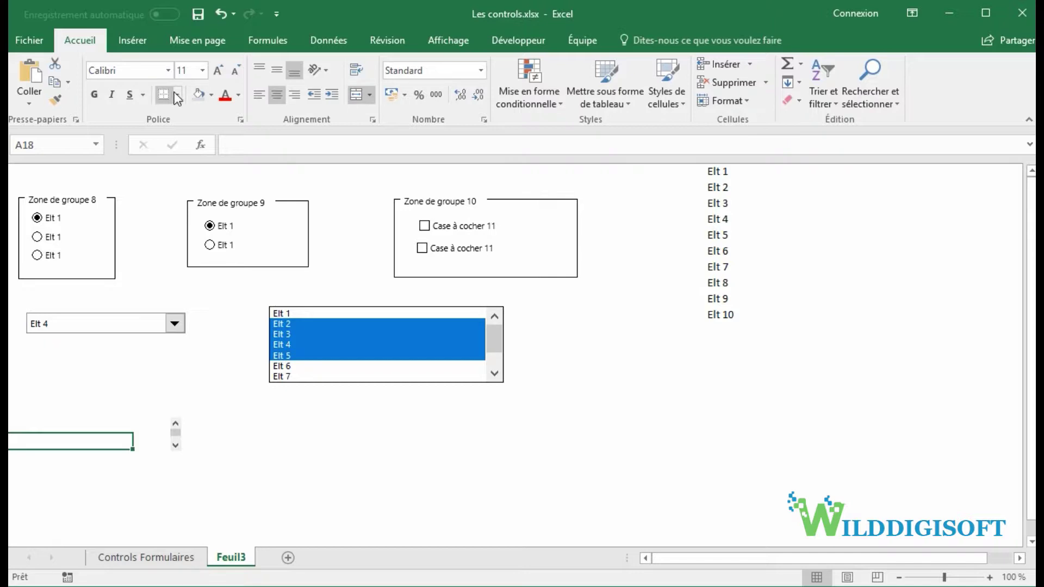
left_click(177, 97)
left_click(185, 268)
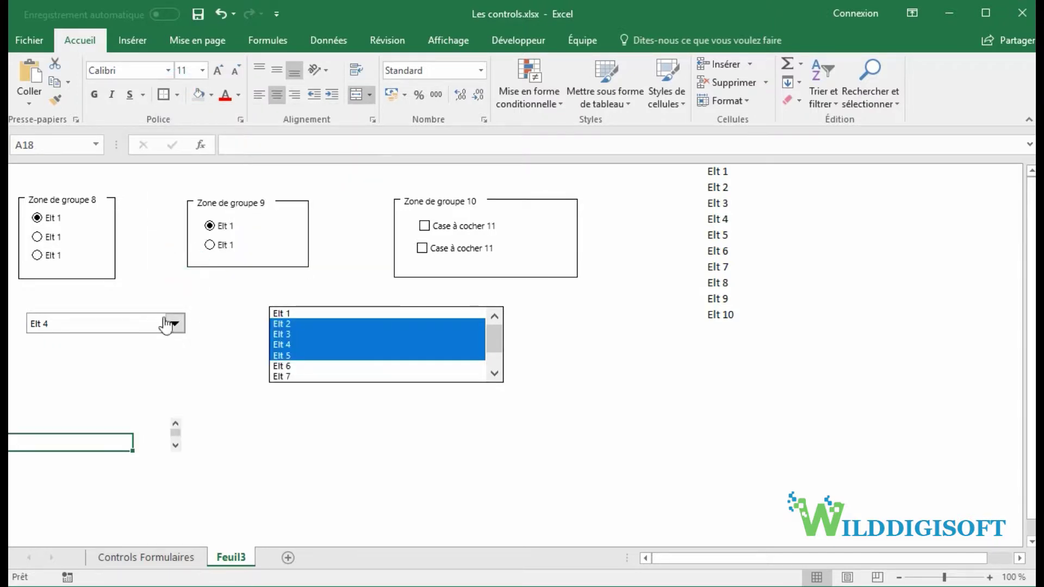
- Move the small scroll bar against the right edge of the merged cell A18:B18
left_click(199, 445)
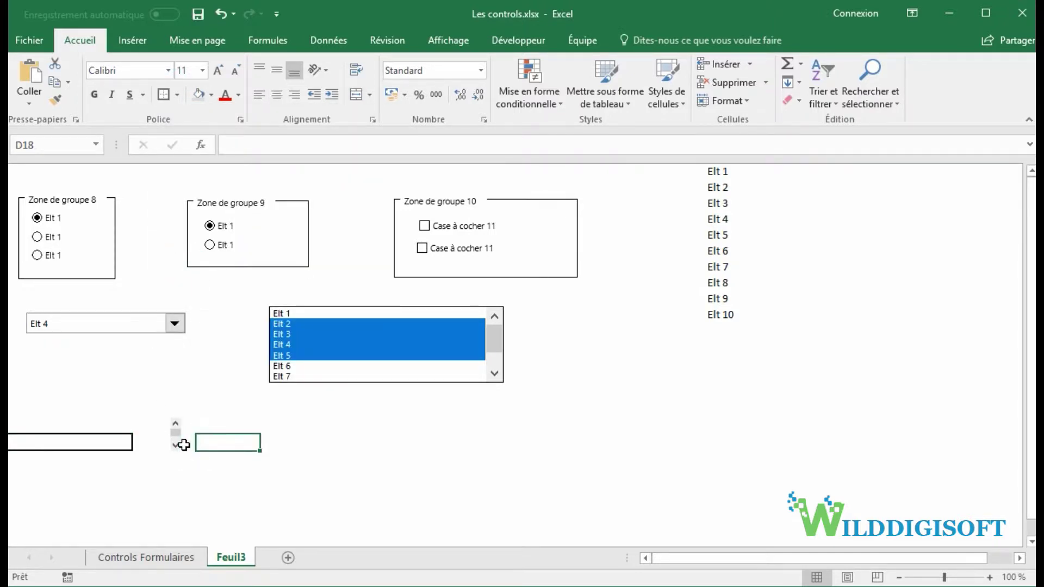
left_click(183, 444, "ctrl")
left_click_drag(175, 445, 142, 444)
left_click(87, 445)
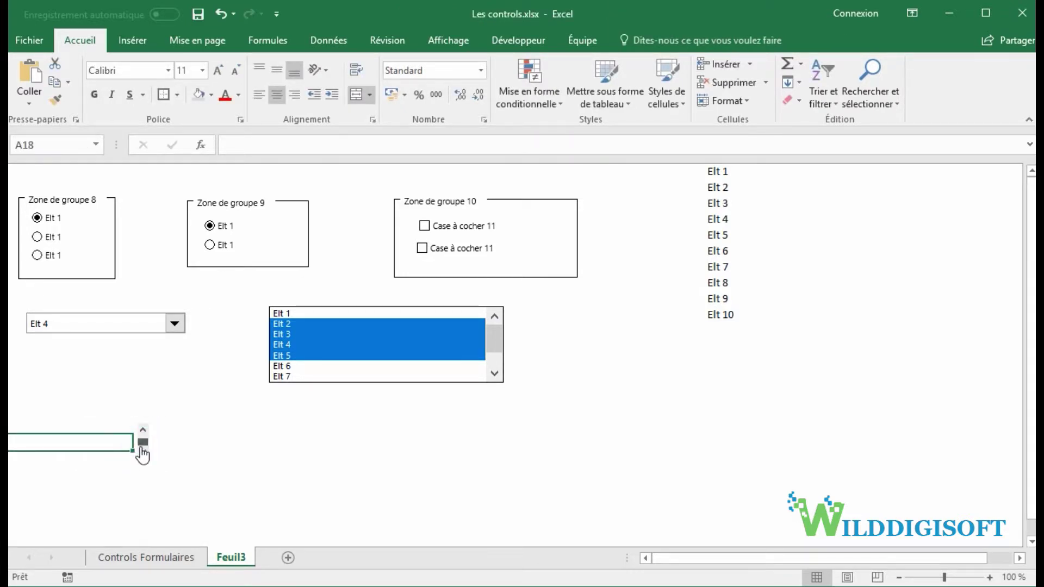
- Delete the scroll bar beside the merged cell A18:B18
right_click(143, 443)
left_click(143, 445)
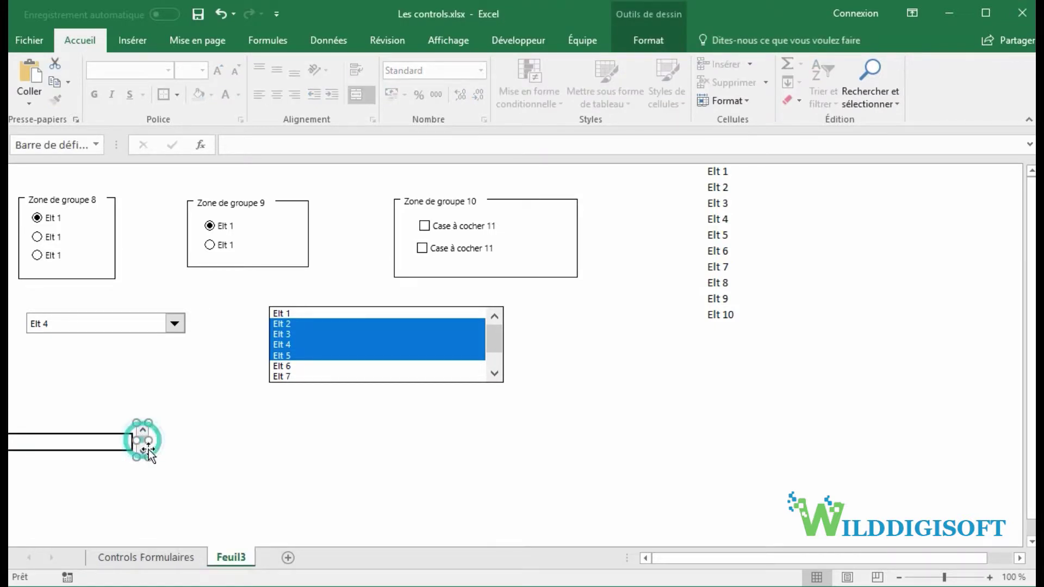
key("Escape")
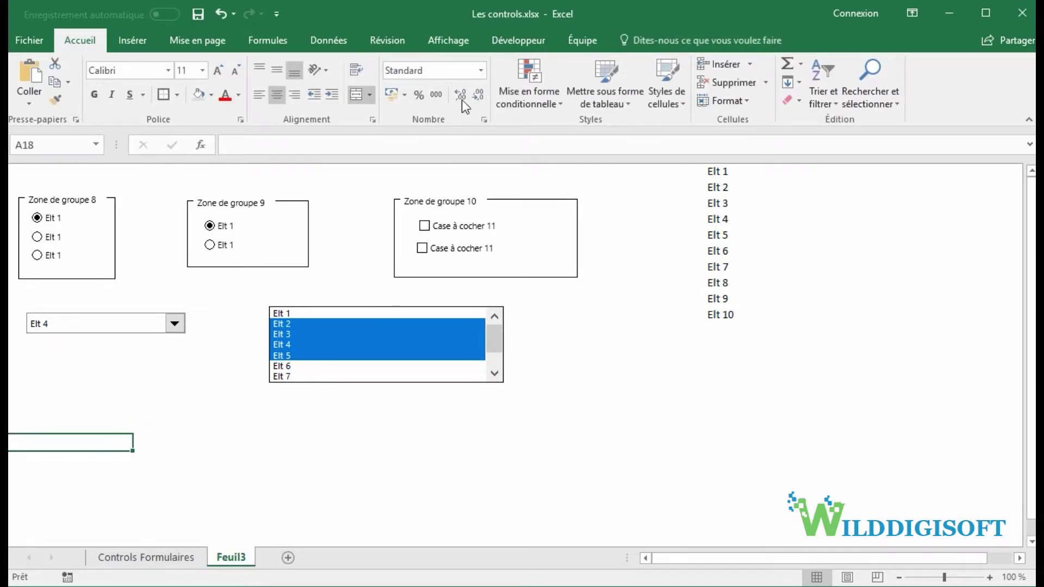
- Draw a small form-control spin button against the right edge of merged cell A18:B18 and try both its arrows
left_click(518, 40)
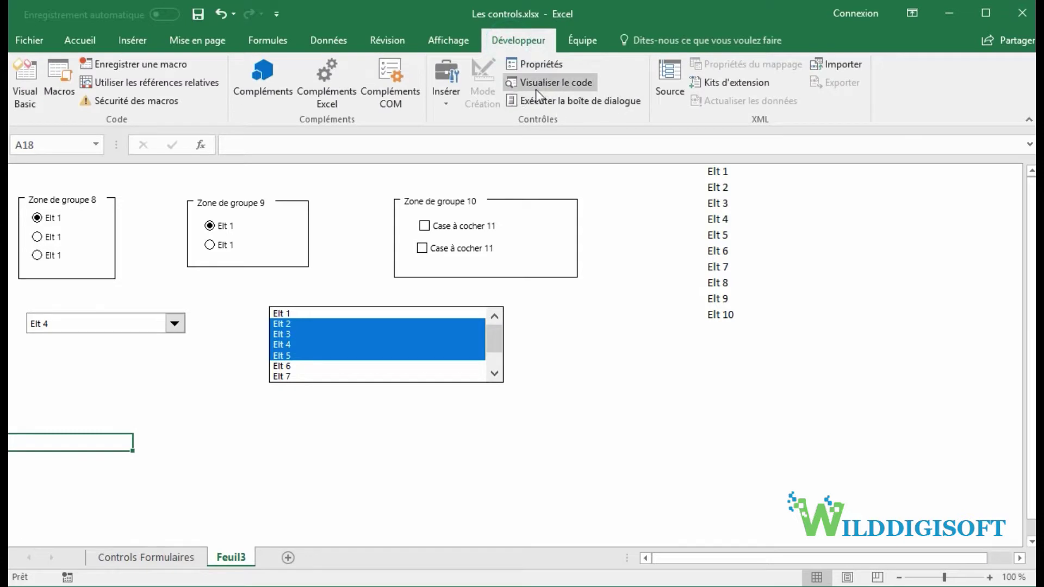
left_click(447, 95)
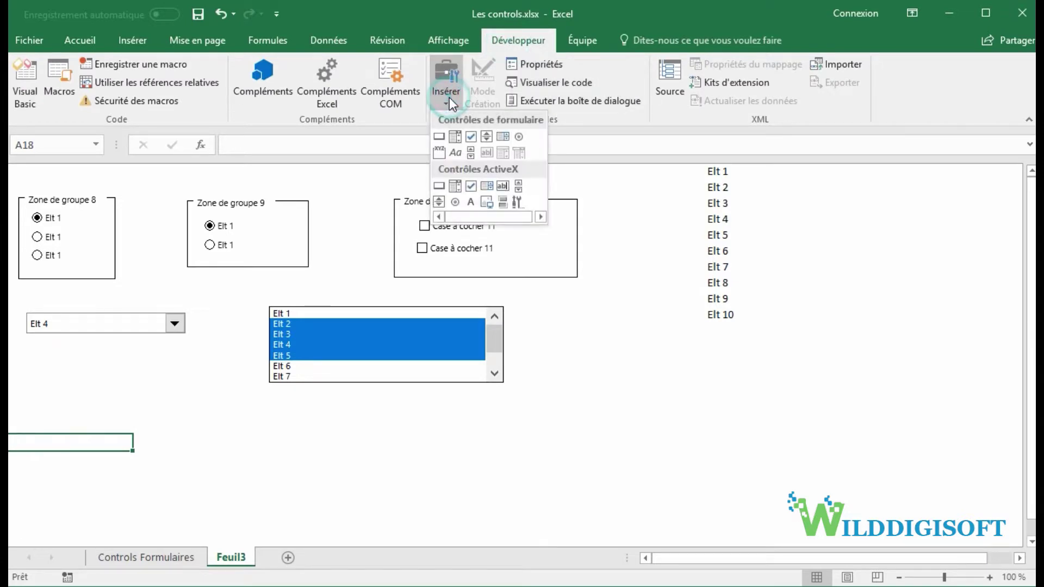
left_click(487, 138)
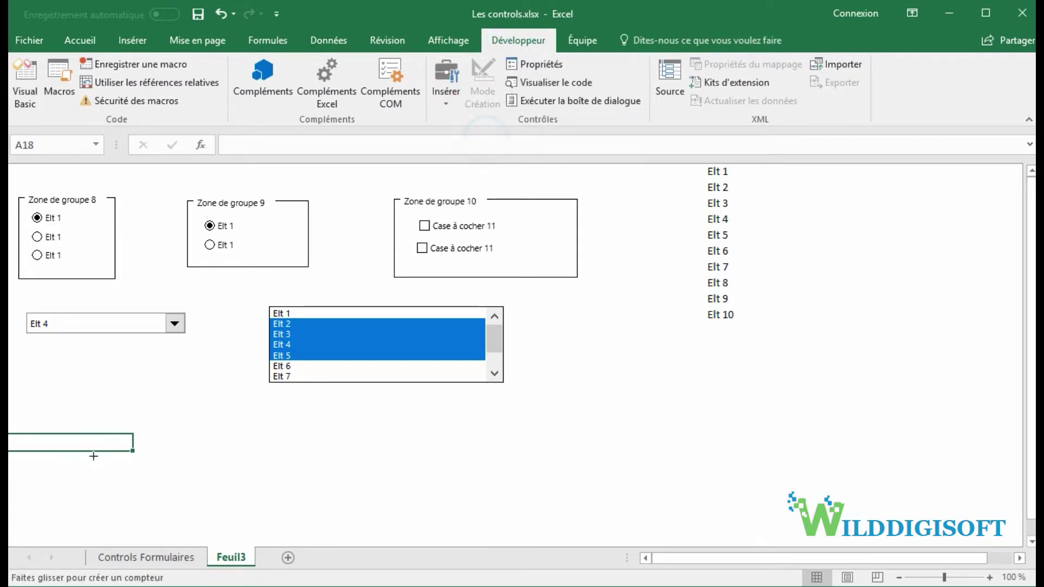
mouse_move(187, 401)
left_mouse_down()
mouse_move(264, 478)
mouse_move(205, 449)
mouse_move(199, 426)
mouse_move(141, 442)
left_mouse_up()
left_click(202, 470)
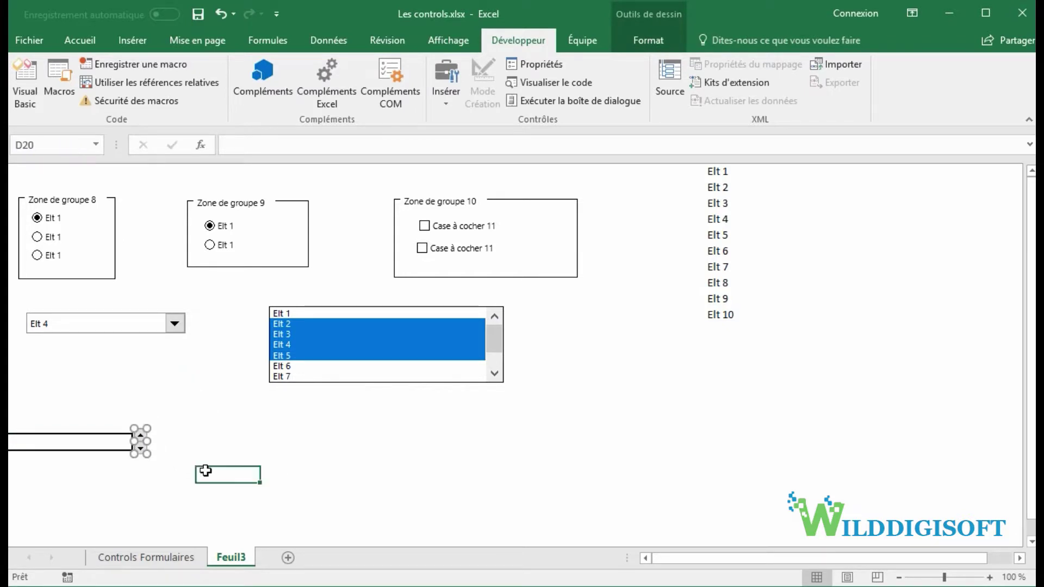
left_click(139, 451)
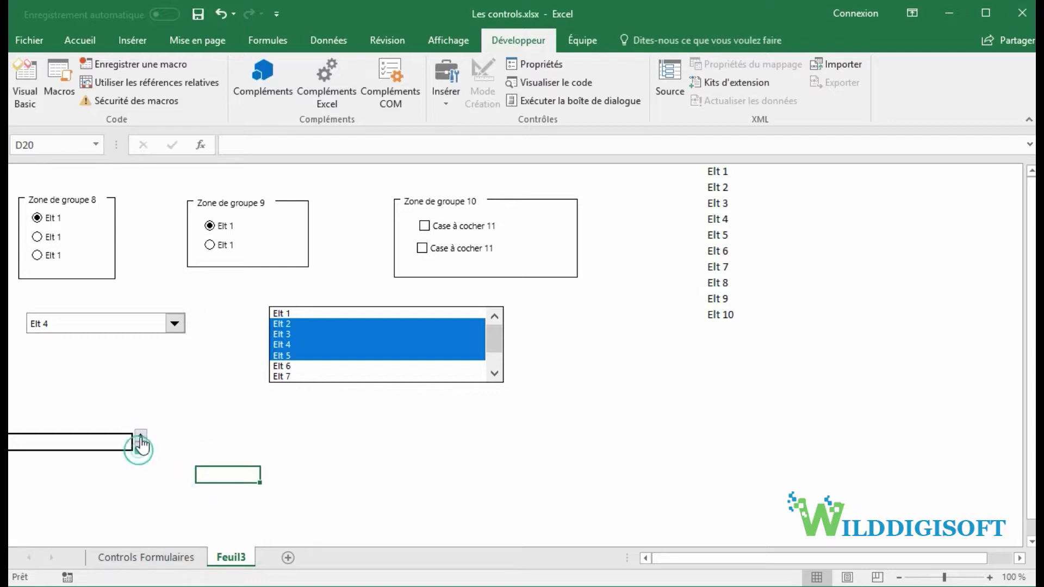
left_click(140, 435)
- Link the spin button to cell $D$17 in its control format settings
right_click(142, 451)
left_click(188, 565)
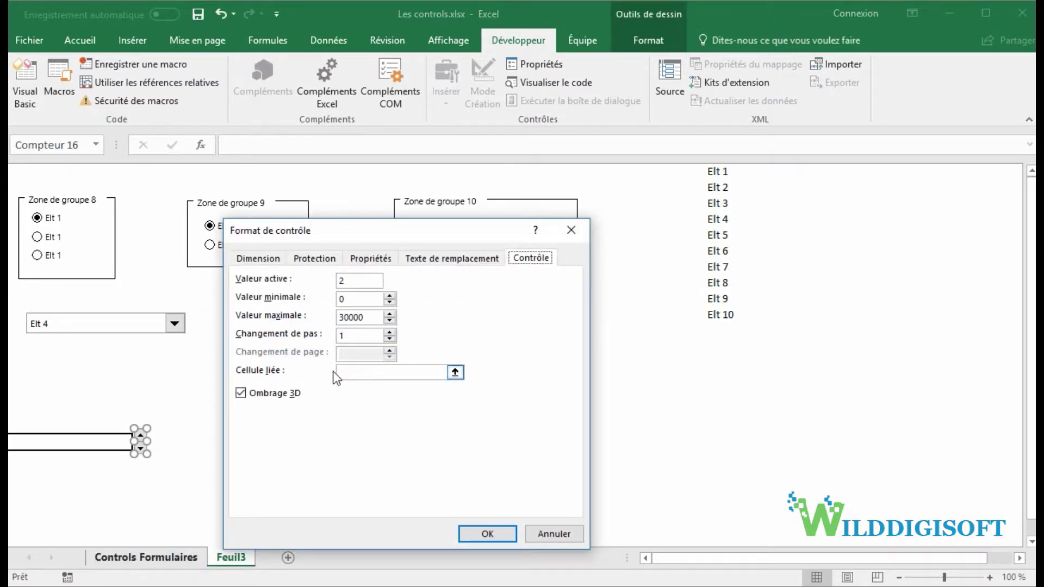
left_click(372, 373)
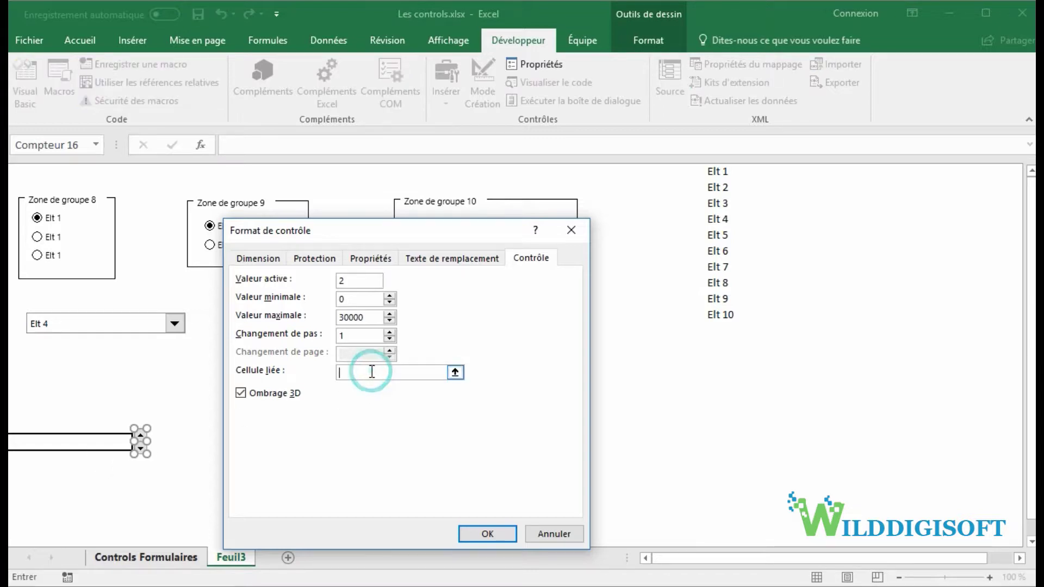
left_click(481, 535)
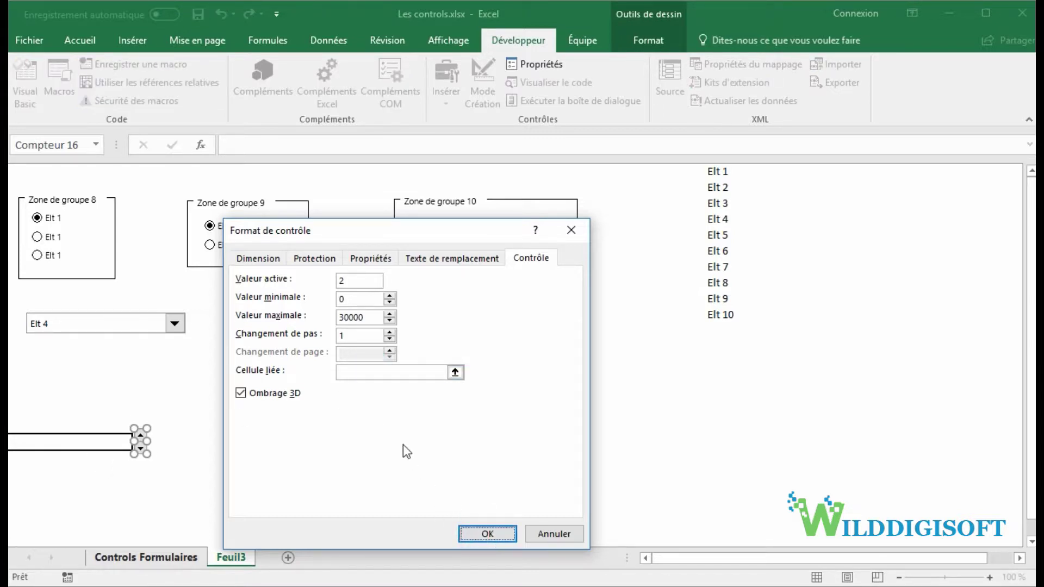
left_click(386, 373)
left_click(170, 431)
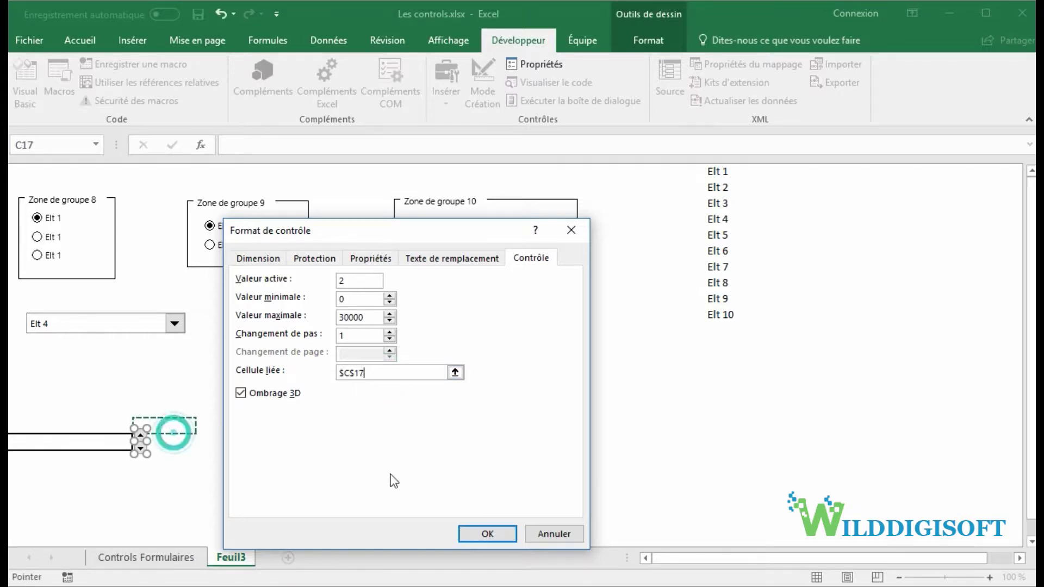
left_click(184, 442)
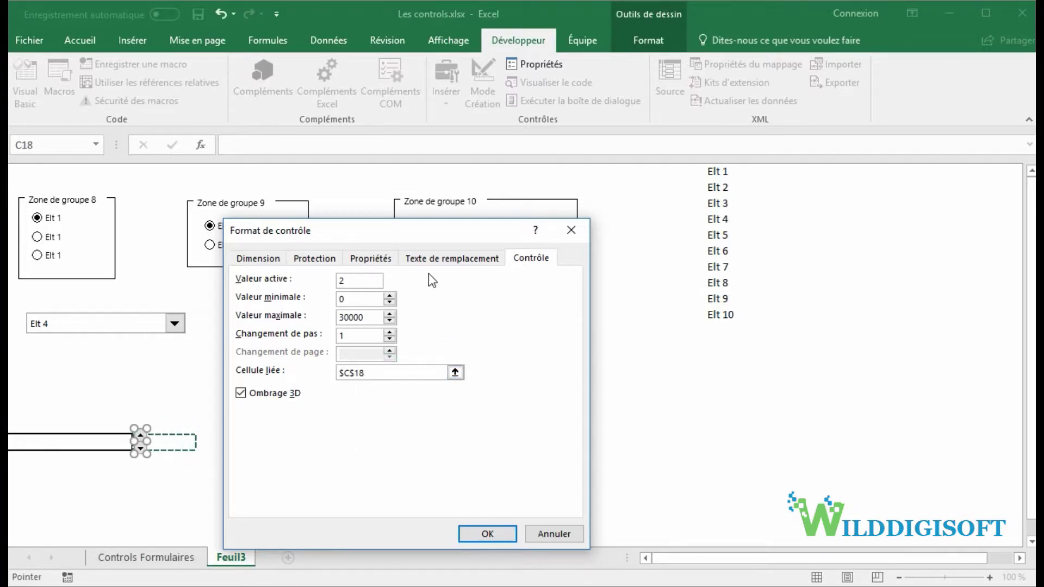
left_click_drag(412, 238, 539, 235)
left_click_drag(216, 425, 219, 438)
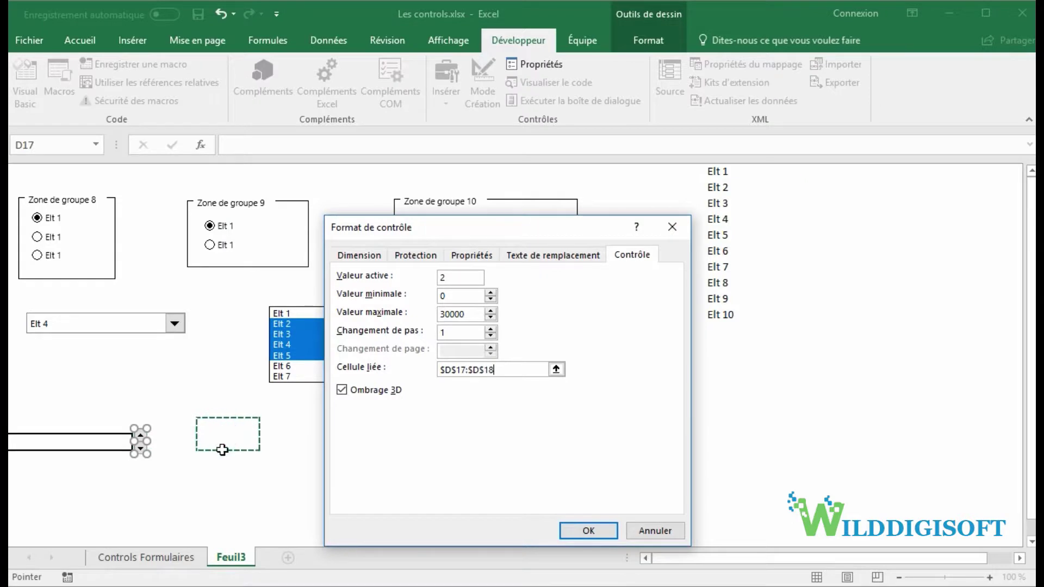
left_click(216, 429)
left_click(596, 530)
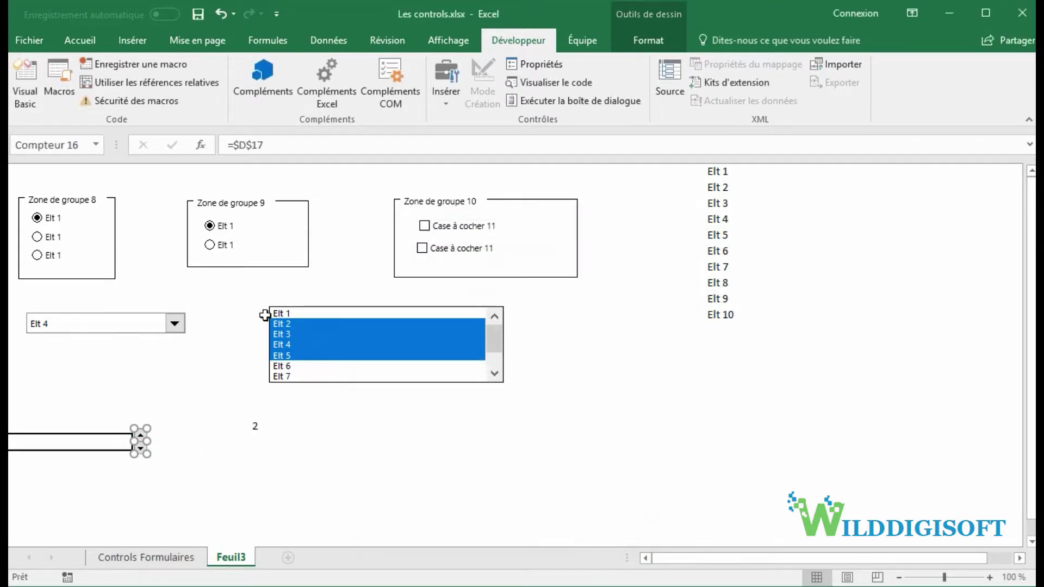
- Fill the linked cell D17 with the standard red color
left_click(227, 429)
left_click(80, 40)
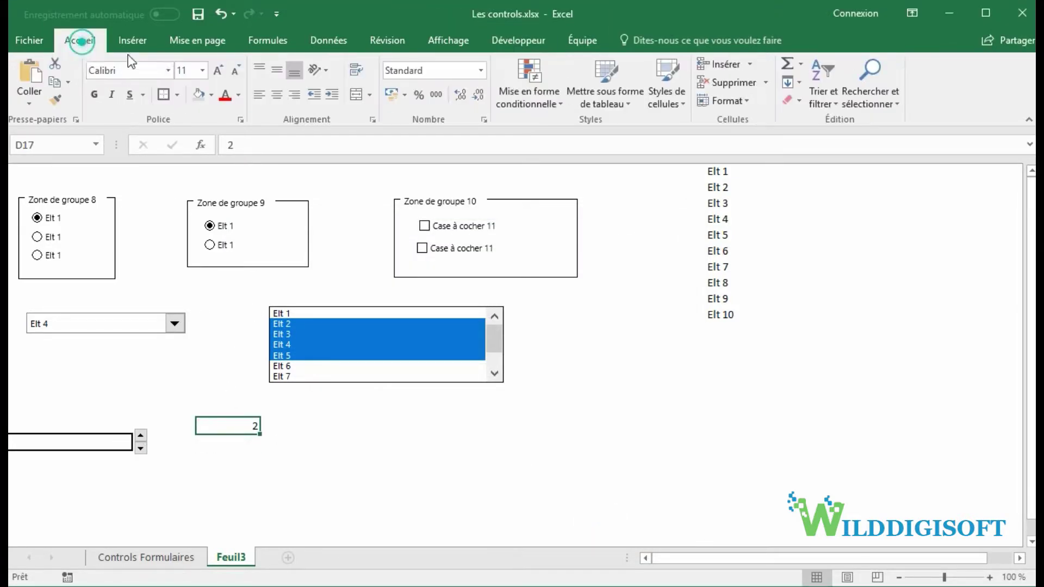
left_click(211, 97)
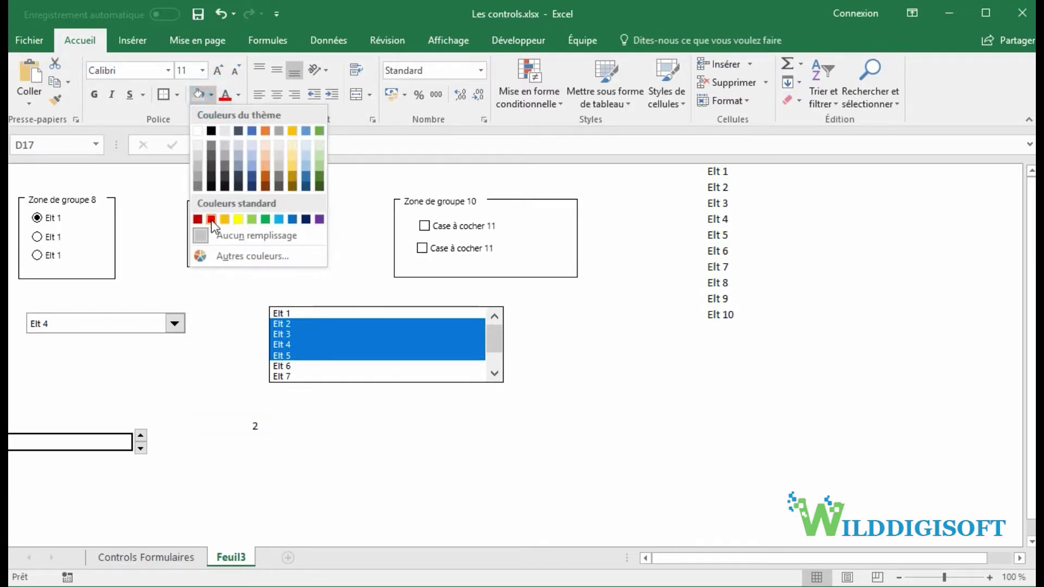
left_click(214, 216)
- Test the spin button by stepping the value in D17 up and down, ending at 0
left_click(141, 444)
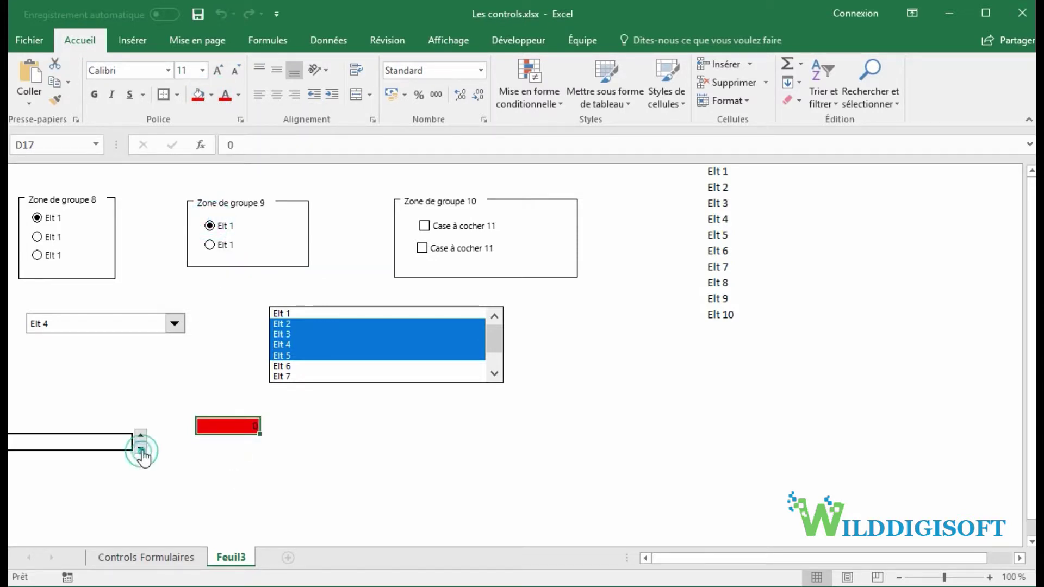
left_click(141, 436)
left_click(140, 443)
left_click(141, 435)
left_click(140, 444)
- Enter the formula =AUJOURDHUI() in cell D18, below the red linked cell
left_click(216, 444)
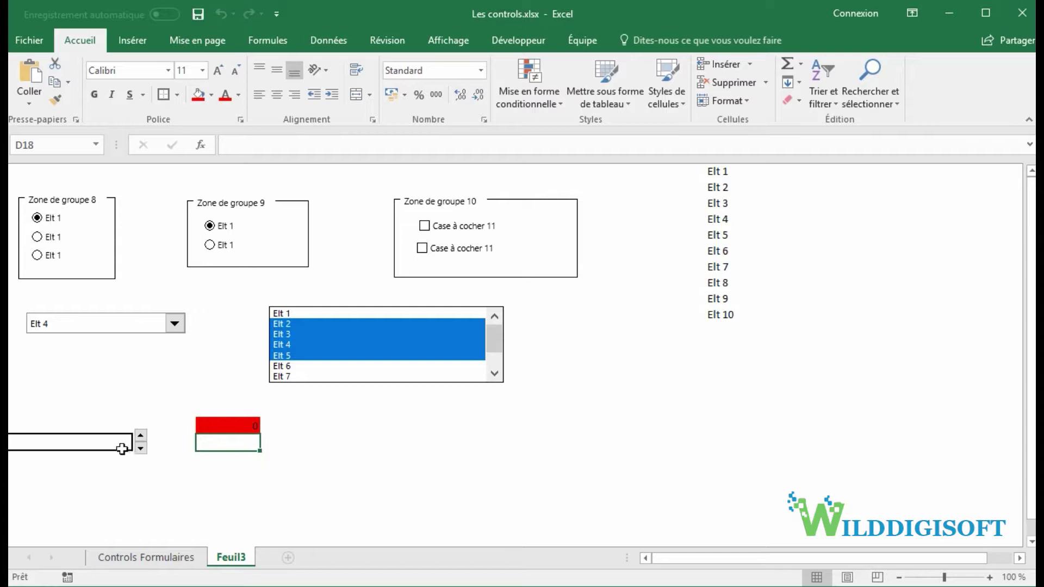
left_click(103, 442)
left_click(220, 445)
type("=auj")
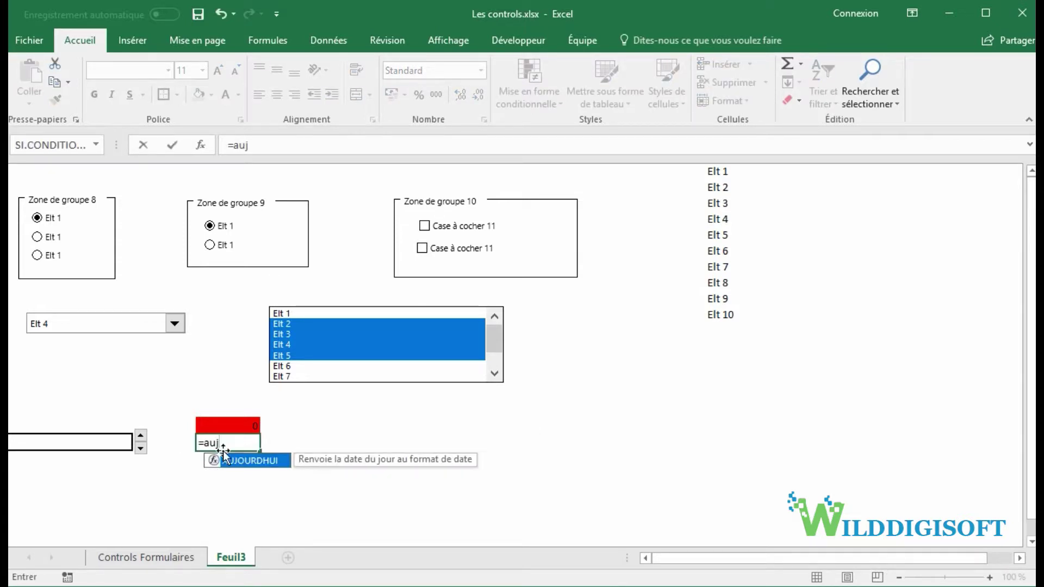
double_click(251, 461)
key("Return")
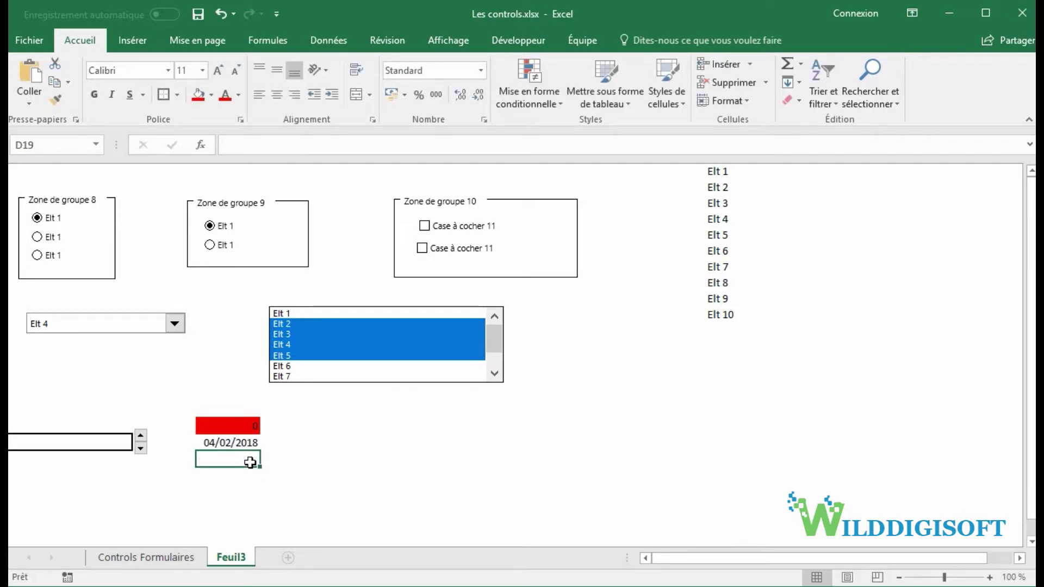
left_click(245, 443)
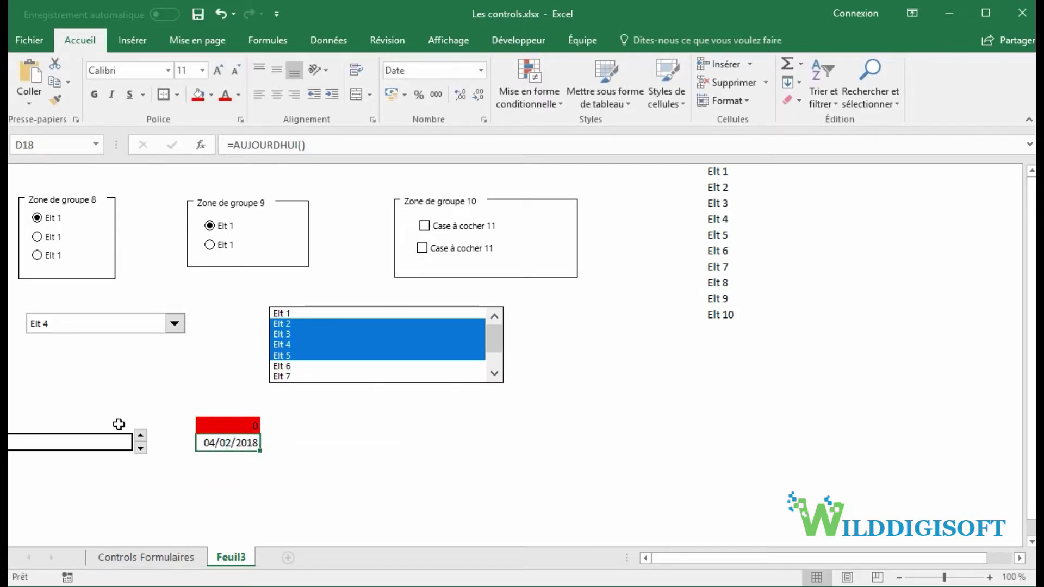
- Enter the formula =D18+D17 in the merged cell A18 beside the spin button
left_click(91, 442)
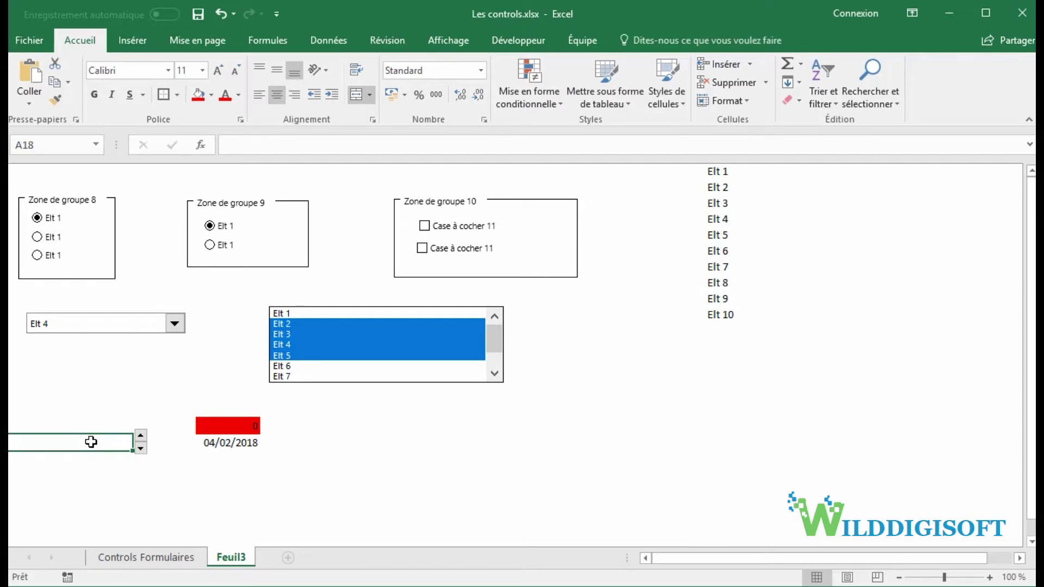
type("=")
left_click(242, 442)
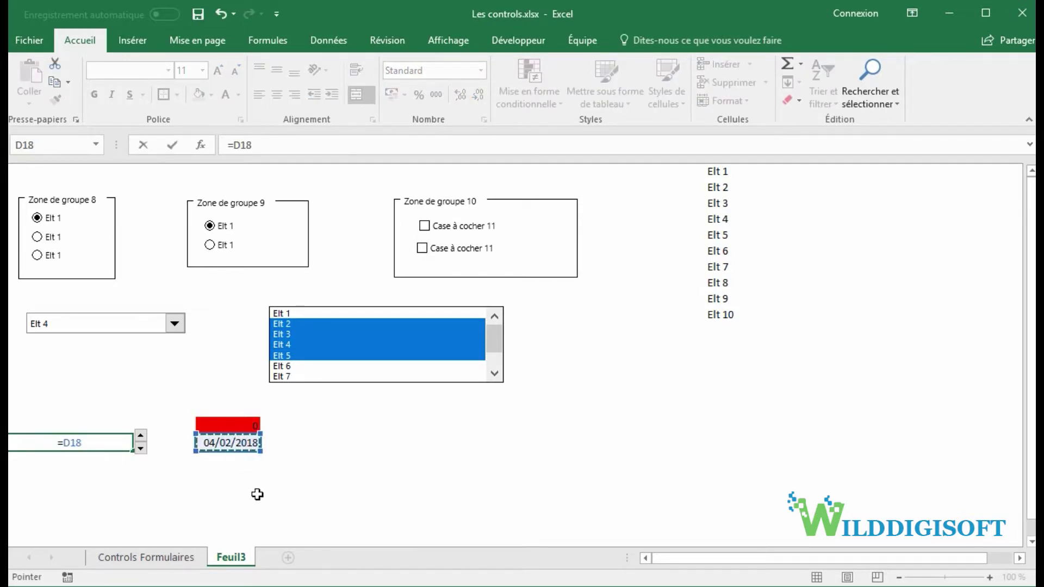
type("+")
left_click(255, 425)
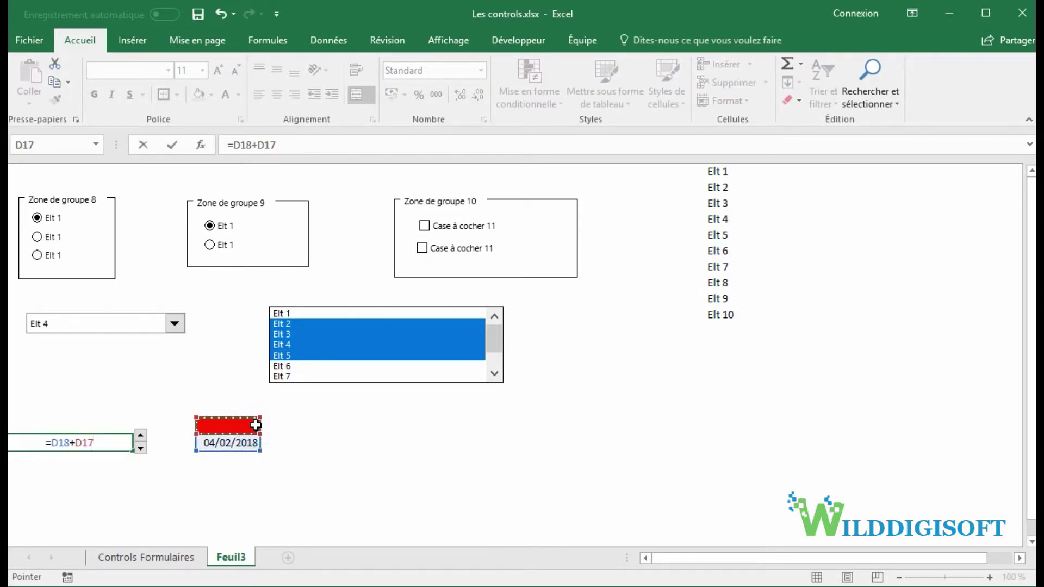
key("Return")
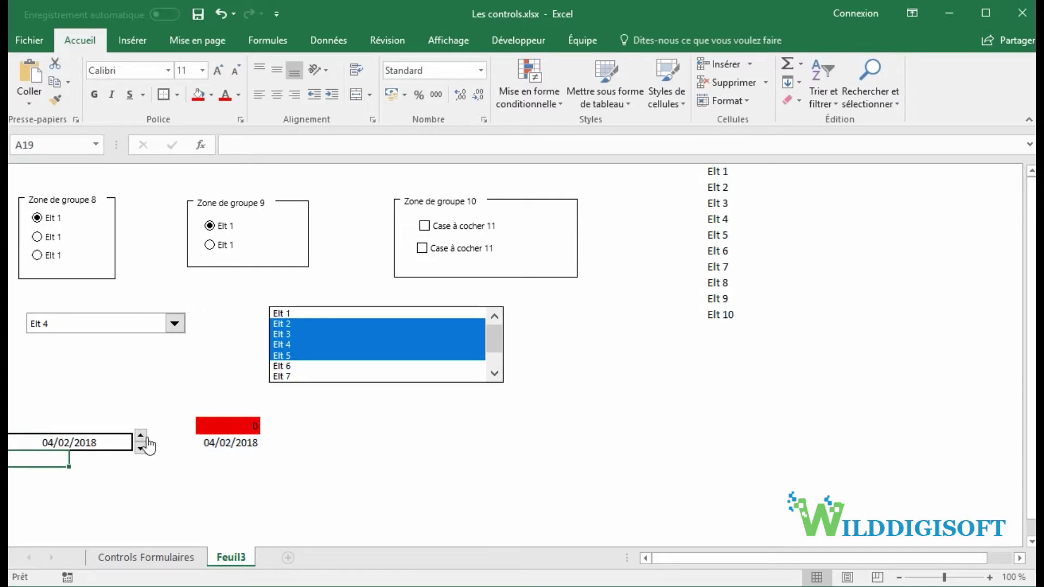
- Test the spin button by moving the date in A18 several days forward and partly back
left_click(142, 437)
left_click(142, 436)
left_click(142, 437)
left_click(143, 437)
left_click(142, 436)
left_click(143, 449)
left_click(143, 449)
left_click(143, 449)
- In the spin button's control settings, set the maximum value to 5 and the current value to 3
right_click(142, 446)
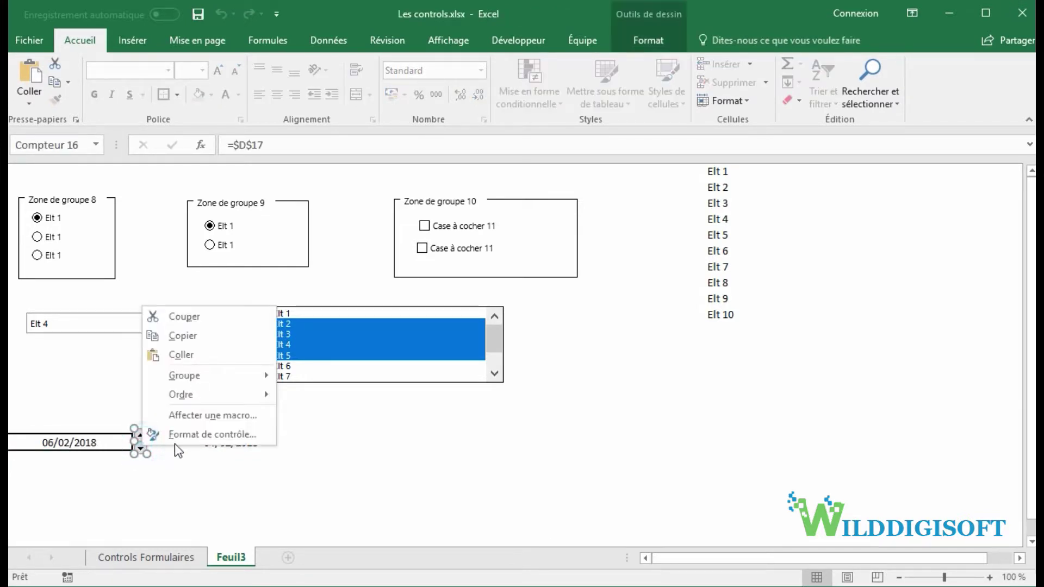
left_click(176, 435)
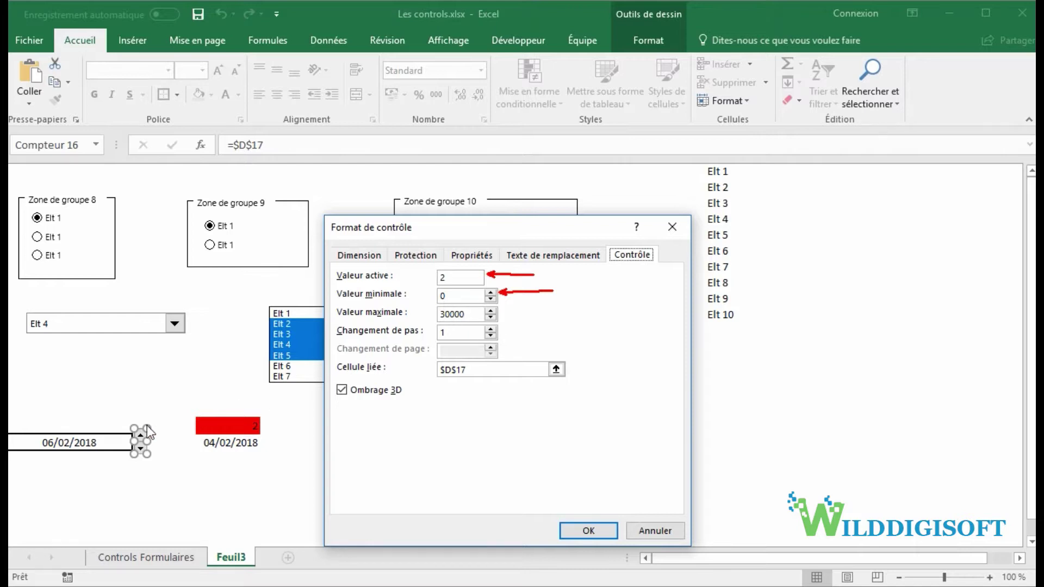
left_click_drag(262, 415, 263, 414)
left_click_drag(540, 312, 500, 313)
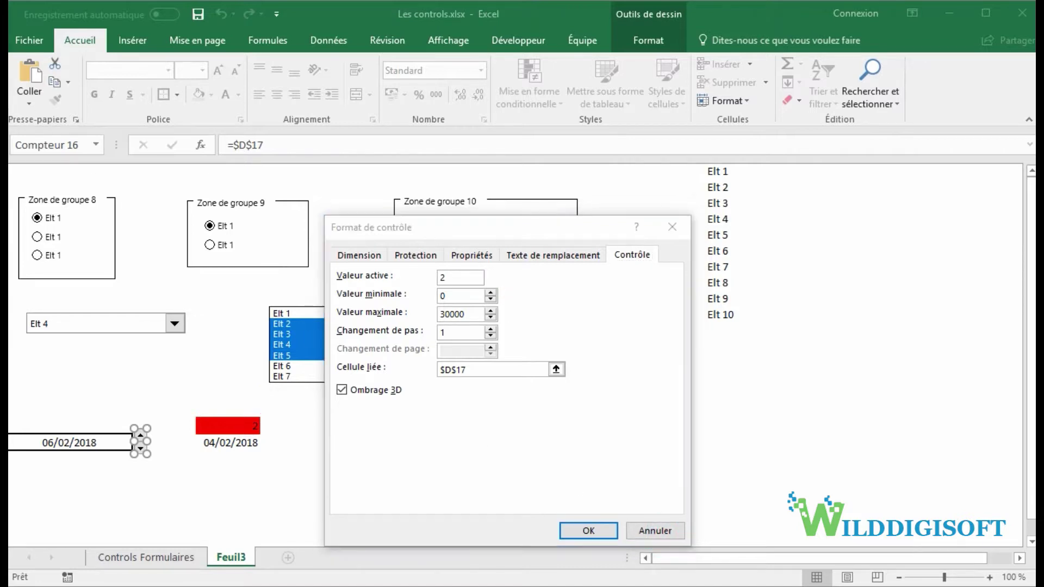
double_click(472, 314)
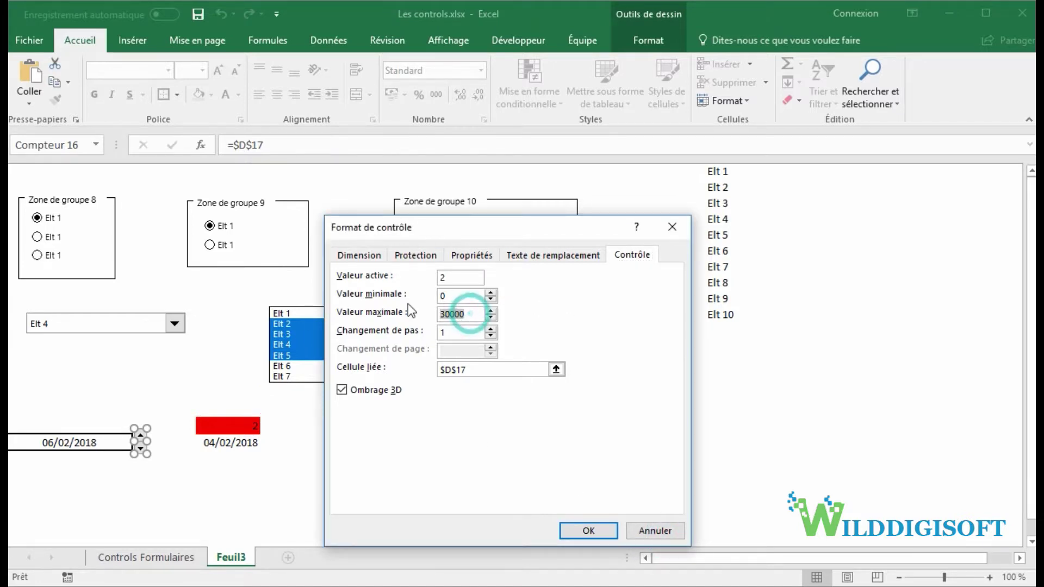
type("5")
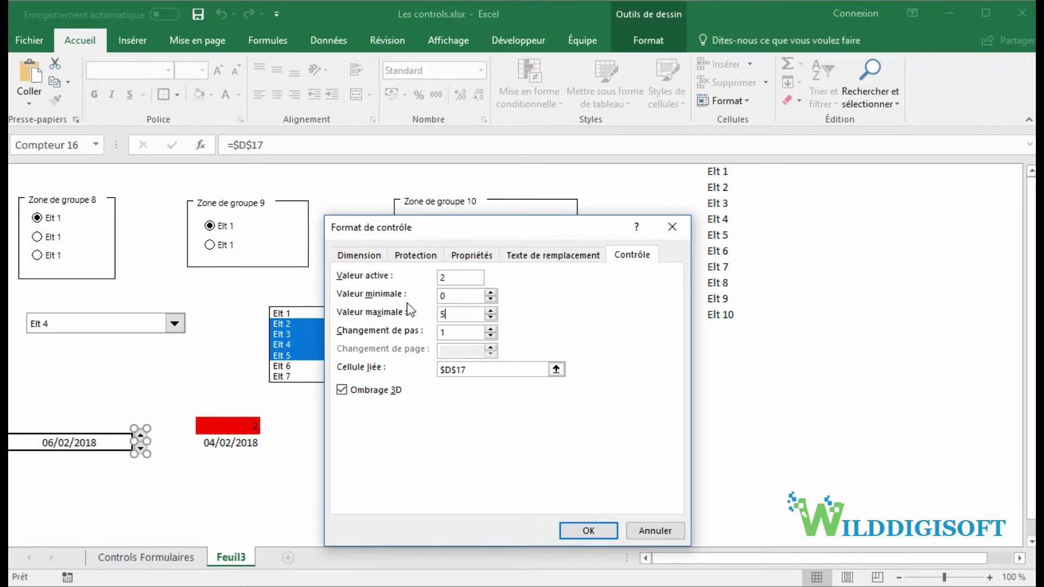
double_click(471, 295)
left_click_drag(460, 278, 443, 278)
type("3")
left_click(597, 530)
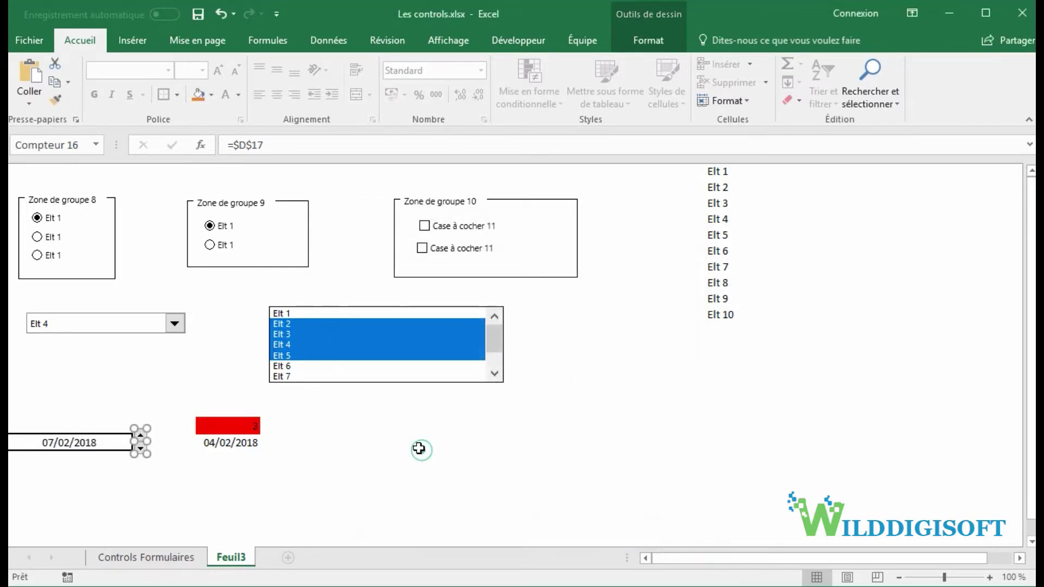
left_click(162, 461)
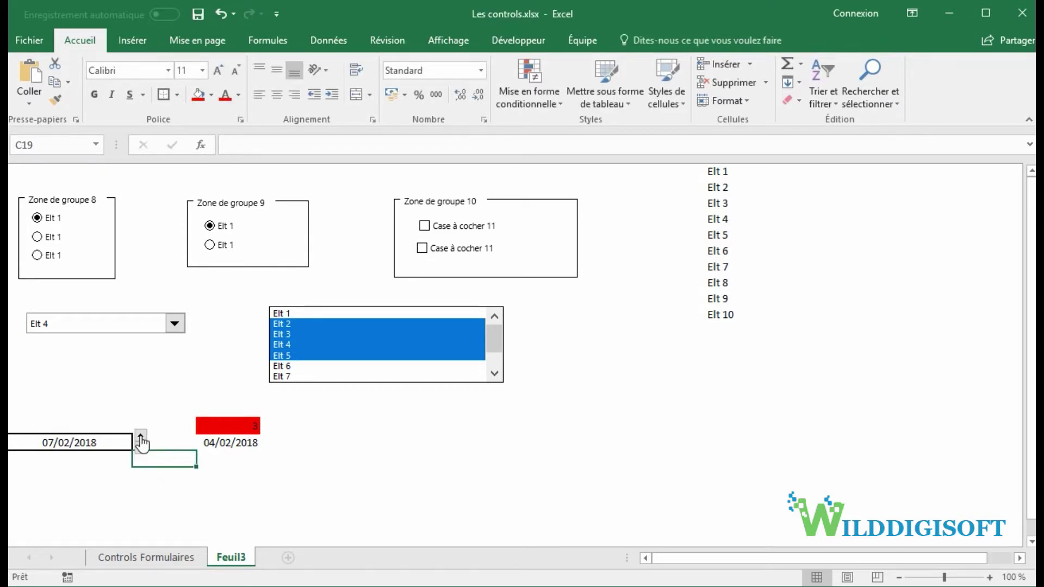
left_click(203, 441)
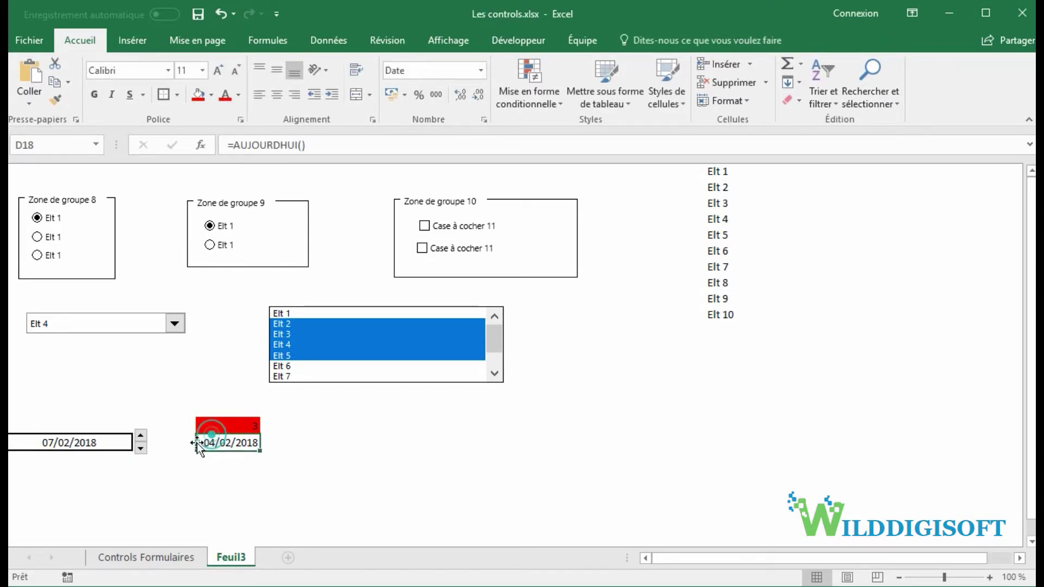
- Advance the spin button to its maximum of 5 and inspect the formula in A18 and its source cells
left_click(141, 436)
left_click(141, 437)
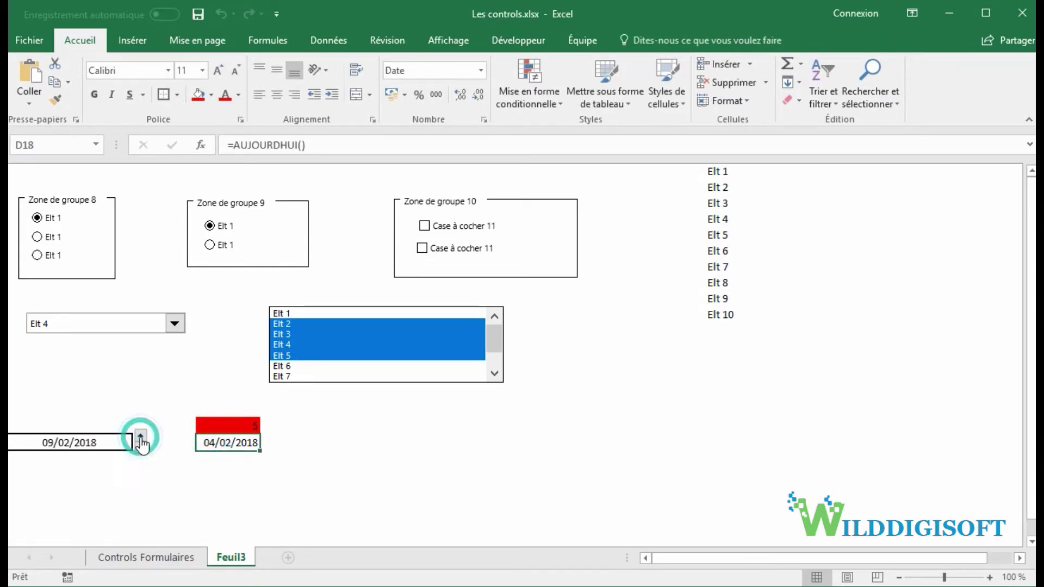
left_click(56, 443)
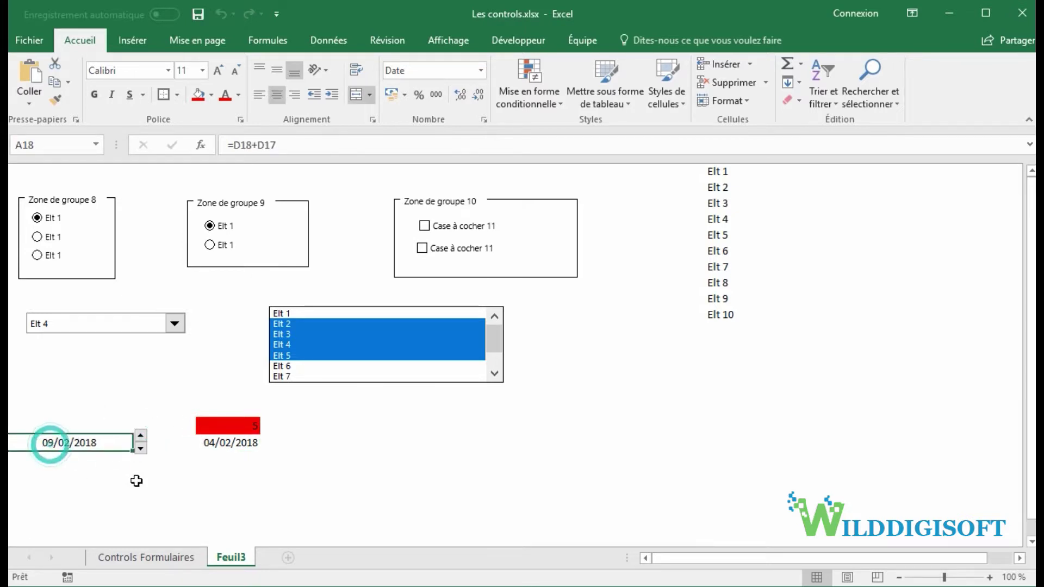
left_click(52, 419)
left_click_drag(51, 419, 221, 457)
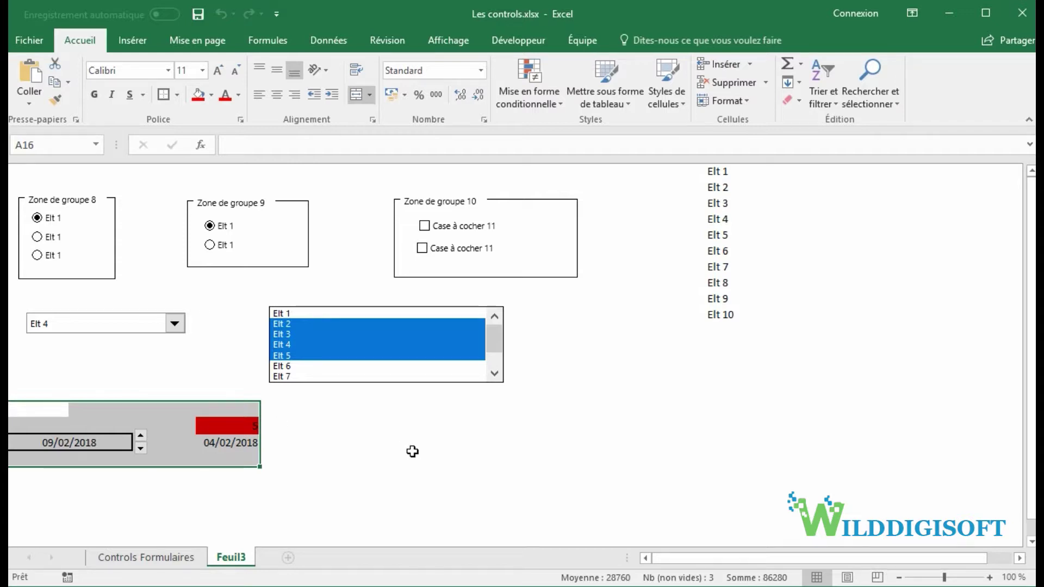
left_click(368, 451)
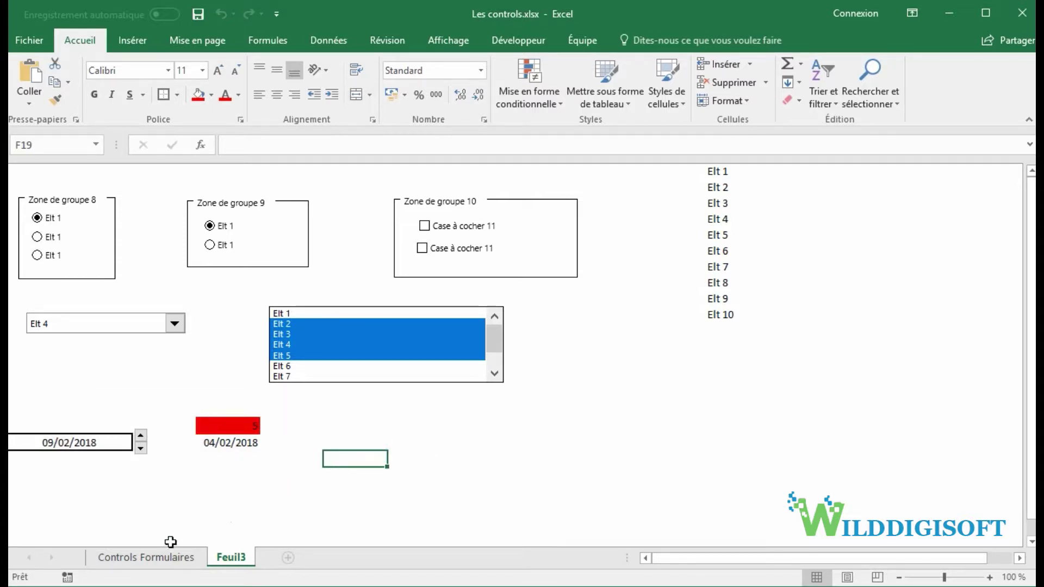
- Examine the scroll-bar-driven element list on the Controls Formulaires sheet
left_click(154, 559)
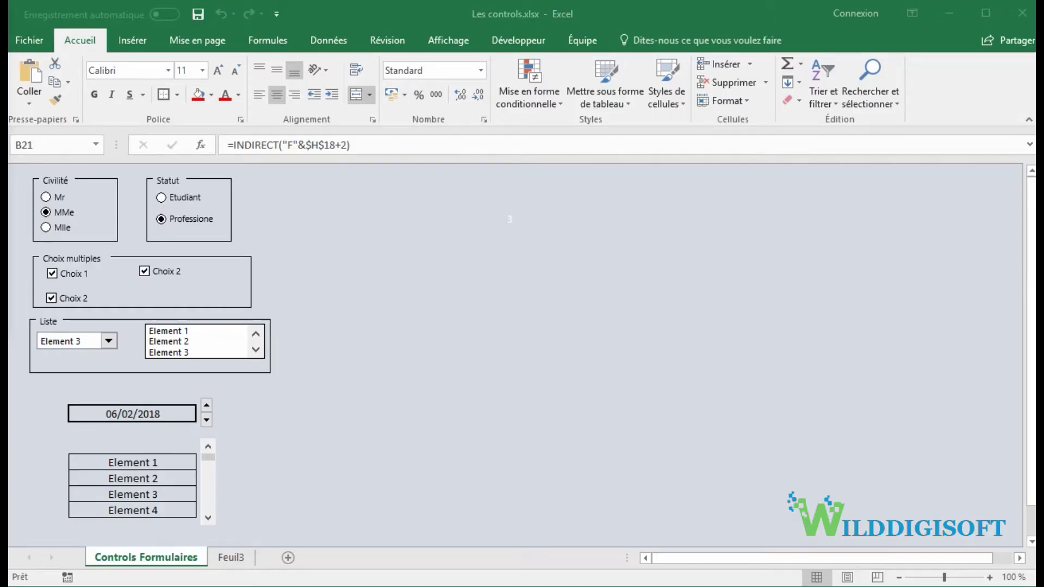
left_click_drag(255, 448, 220, 464)
mouse_move(56, 444)
left_mouse_down()
mouse_move(142, 506)
mouse_move(201, 525)
left_mouse_up()
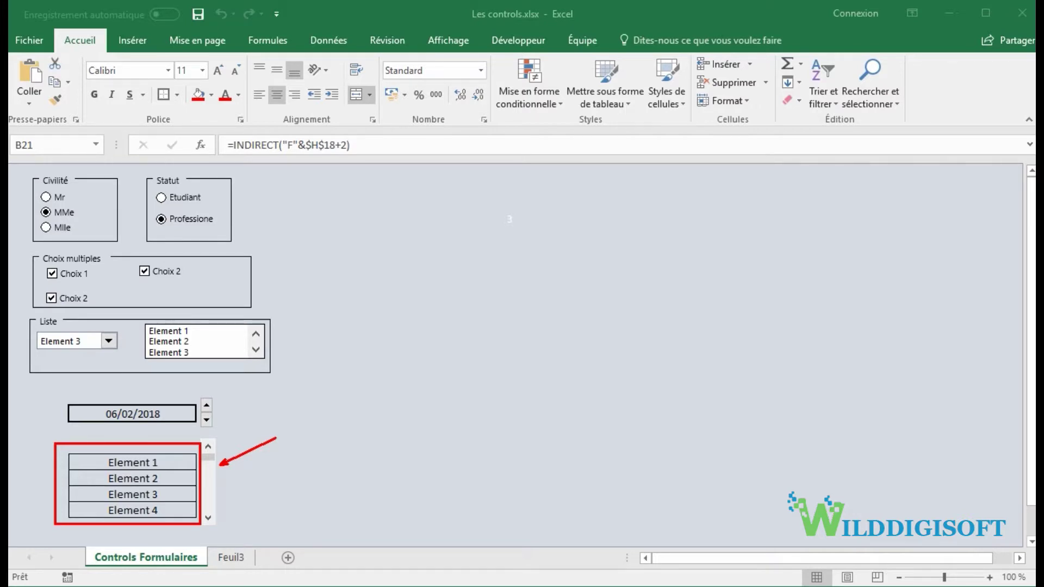
- Return to Feuil3 and apply a thick outside border around cells G17:G20
left_click(229, 558)
left_click_drag(718, 171, 718, 309)
left_click_drag(416, 427, 540, 473)
left_click_drag(427, 426, 438, 469)
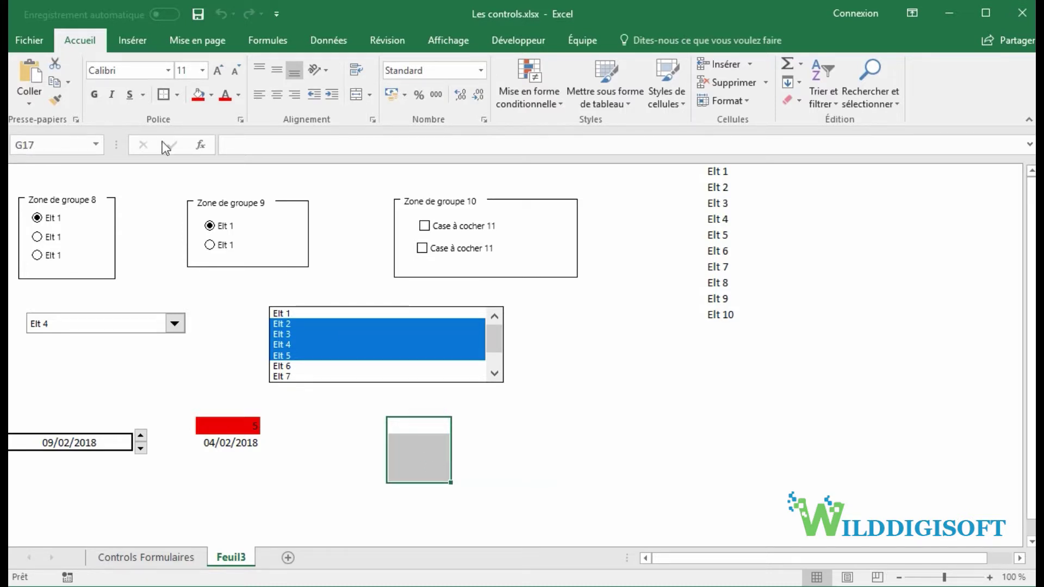
left_click(166, 95)
left_click(462, 423)
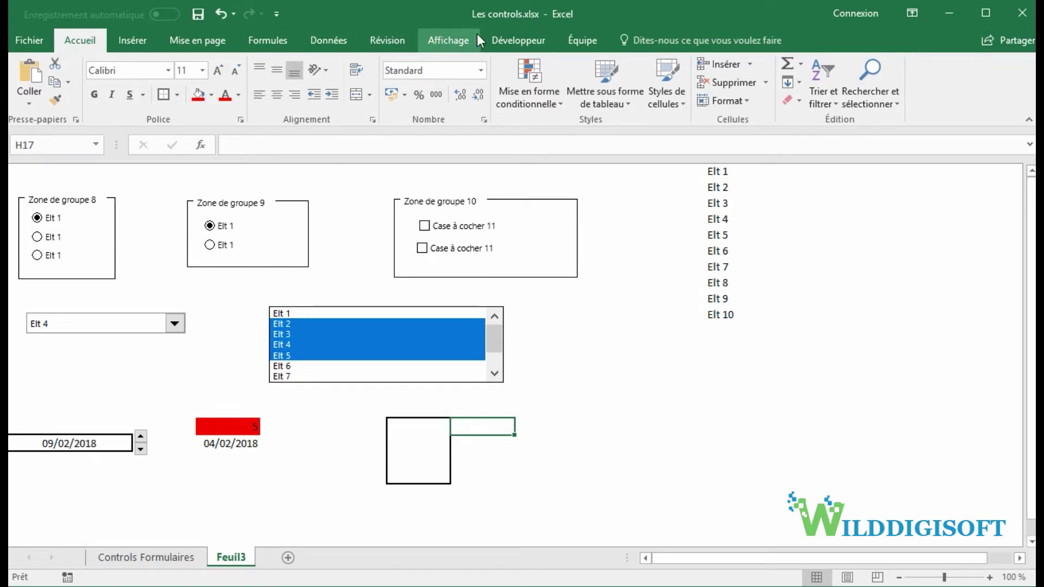
- Insert a vertical form-control scroll bar along the right edge of the bordered range G17:G20
left_click(491, 40)
left_click(449, 89)
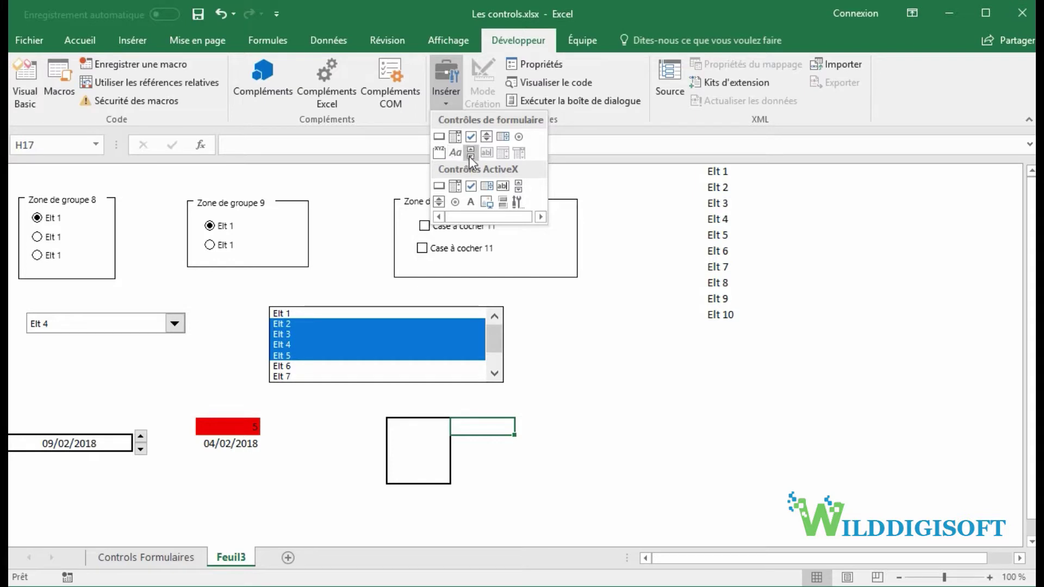
left_click(470, 153)
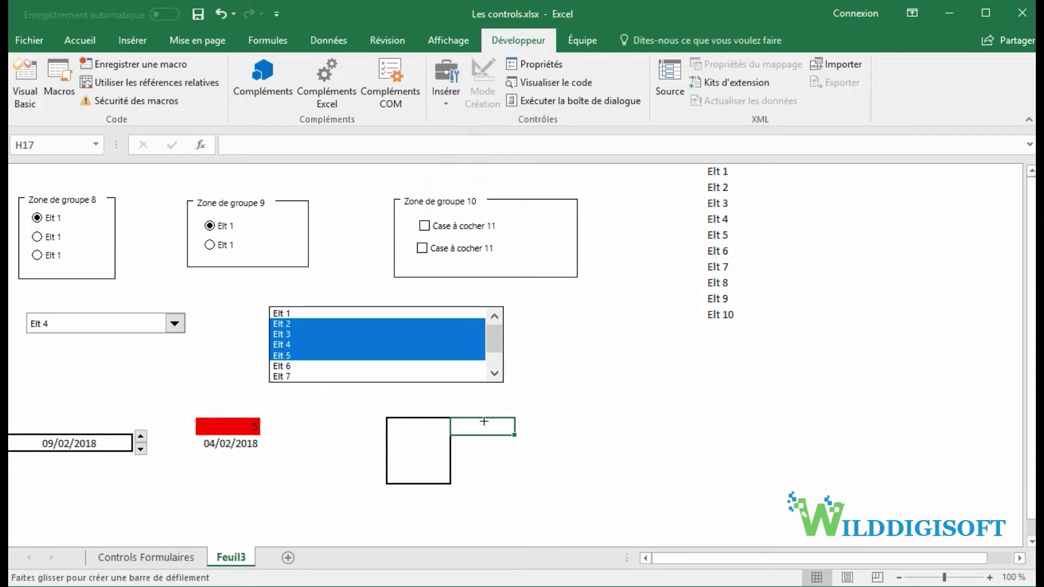
mouse_move(455, 418)
left_mouse_down()
mouse_move(466, 484)
mouse_move(456, 456)
left_mouse_up()
- In the scroll bar's control settings, link it to cell $I$17 and set the maximum value to 5
right_click(460, 444)
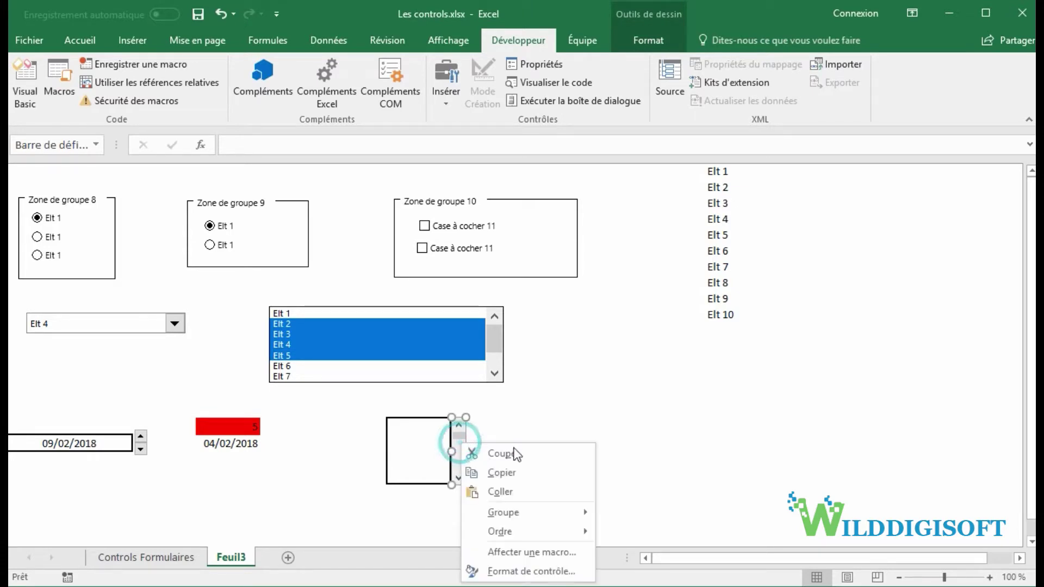
left_click(526, 567)
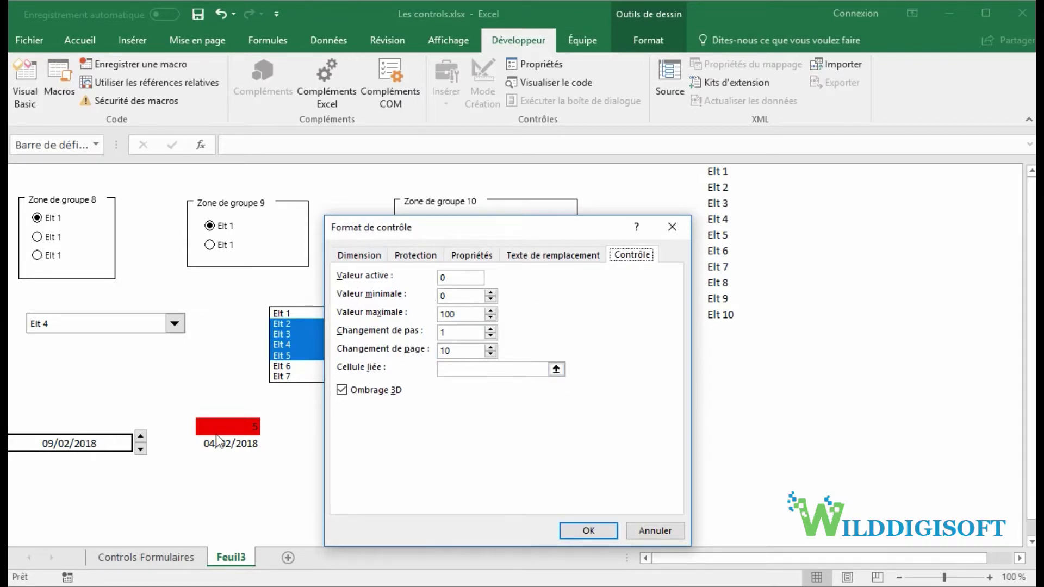
left_click_drag(535, 232, 257, 199)
left_click(213, 337)
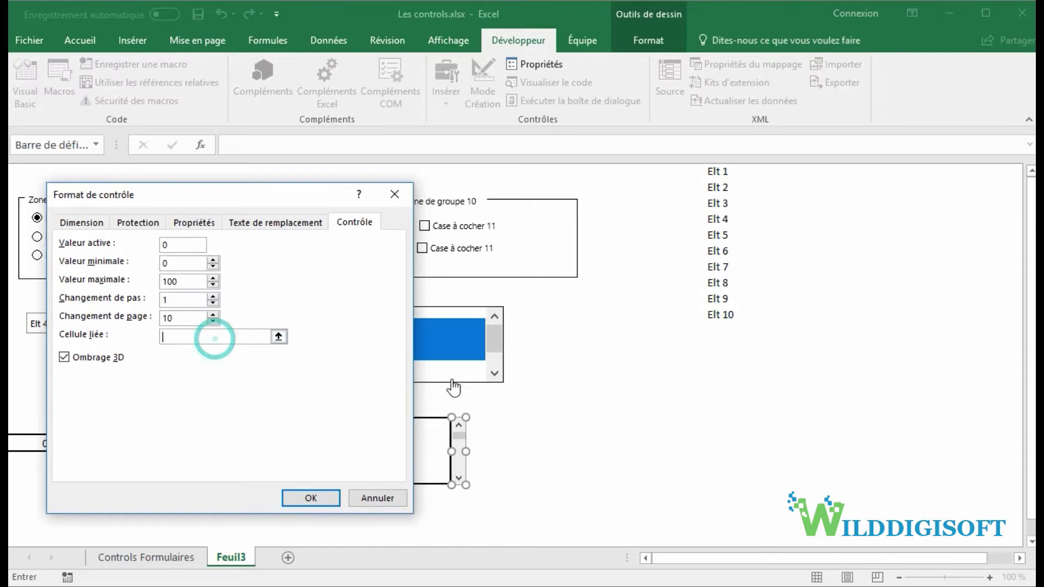
left_click(524, 424)
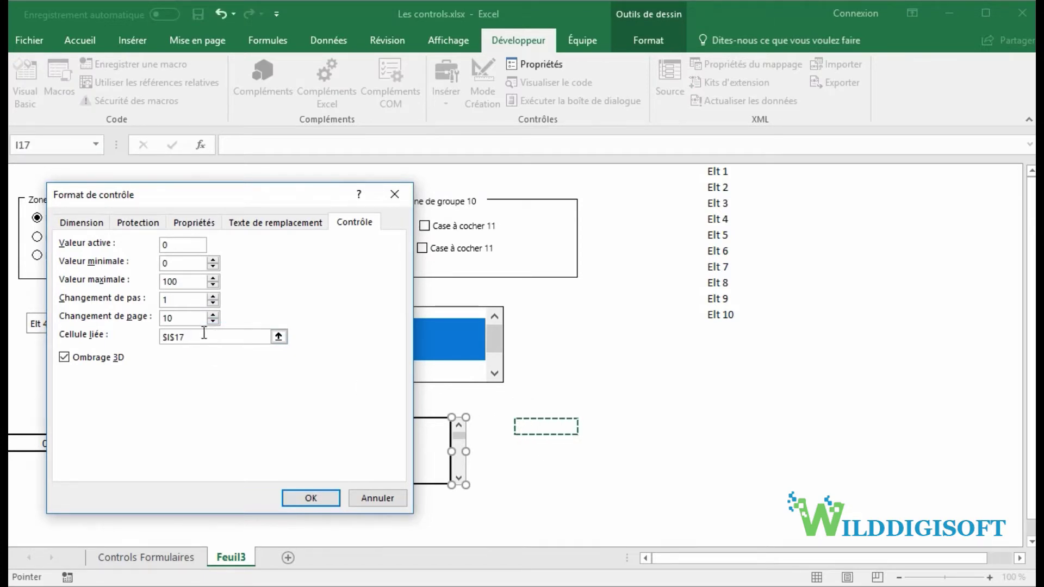
double_click(185, 280)
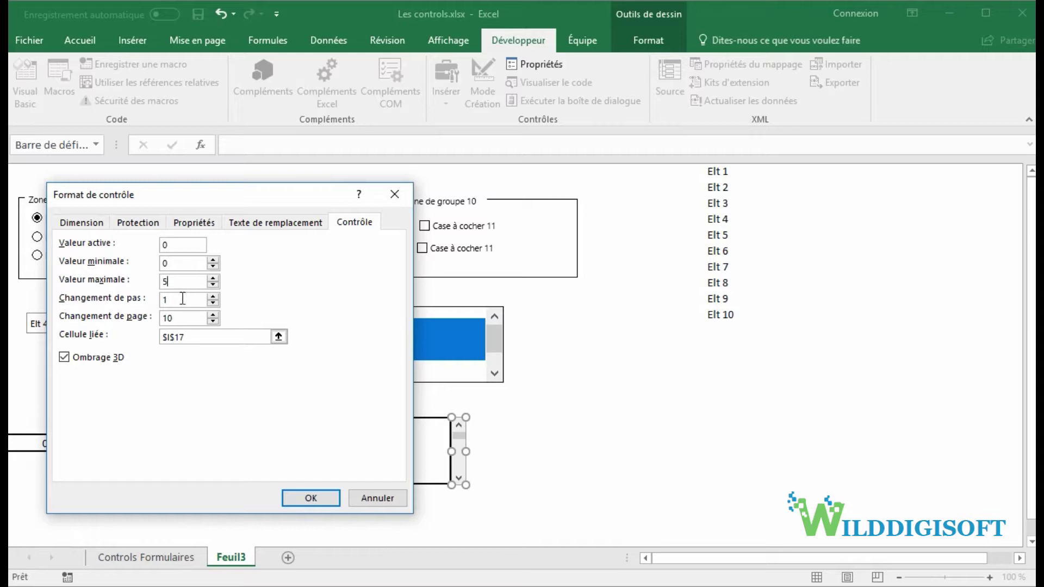
left_click(183, 298)
left_click(308, 498)
left_click(408, 524)
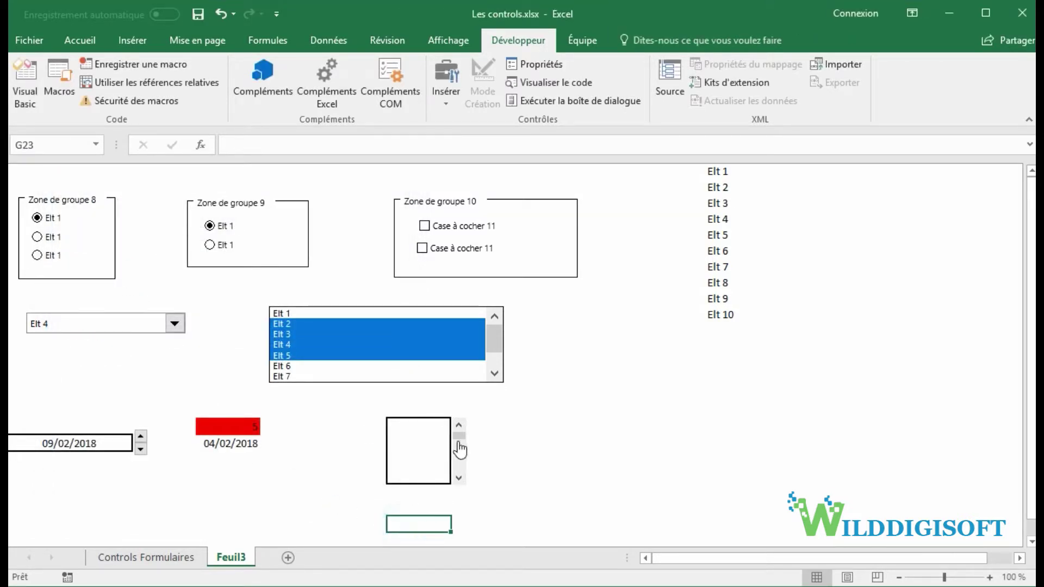
- Test the new scroll bar by stepping it down to its end and sliding it back to the start
left_click(459, 479)
left_click(460, 478)
left_click(460, 479)
left_click(460, 478)
left_click(460, 478)
left_click_drag(461, 468, 460, 431)
- Enter the formula =L1 in cell G17, the first cell of the bordered range
left_click(425, 425)
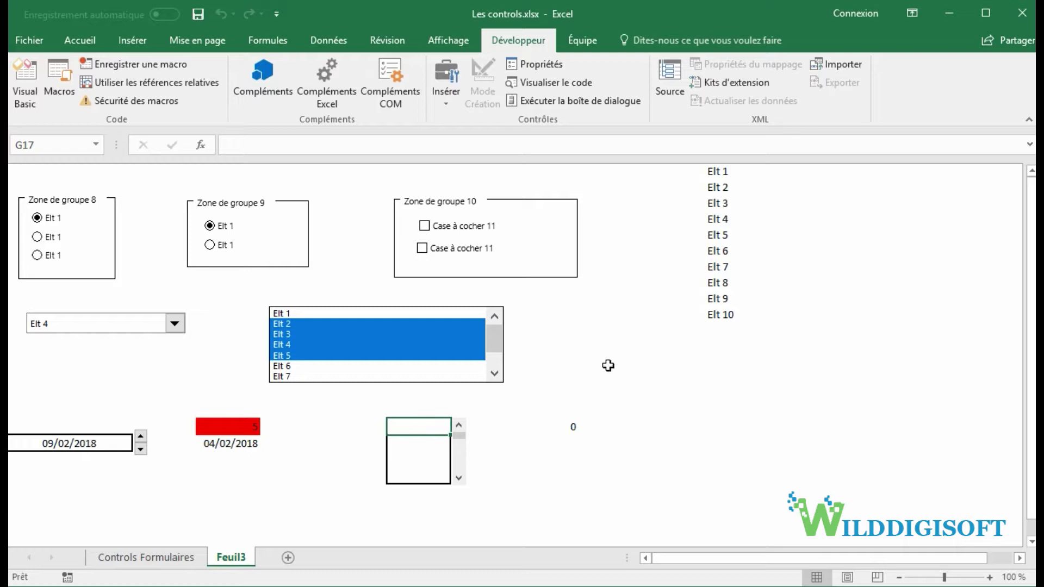
type("=")
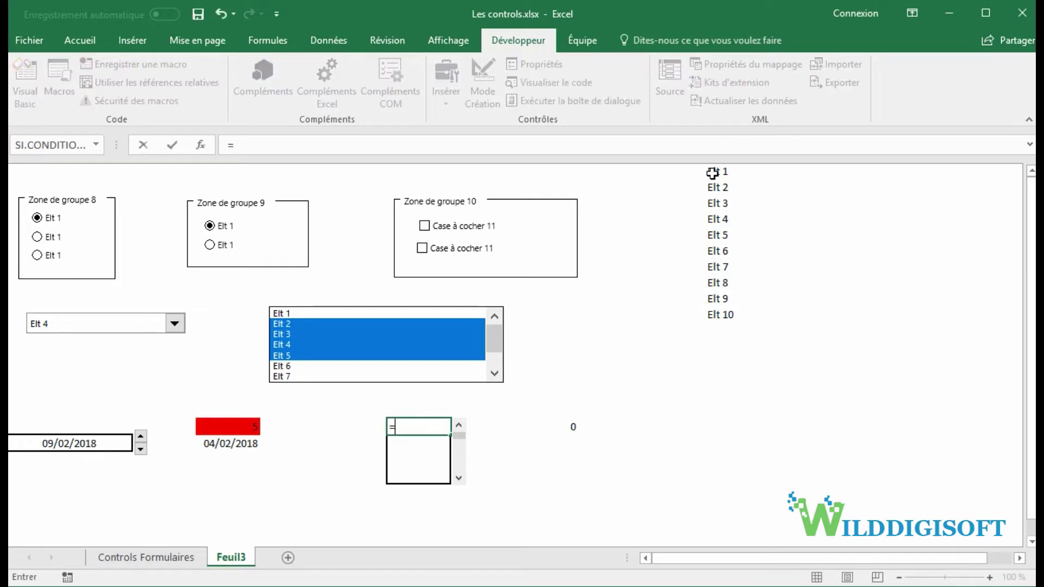
left_click(720, 173)
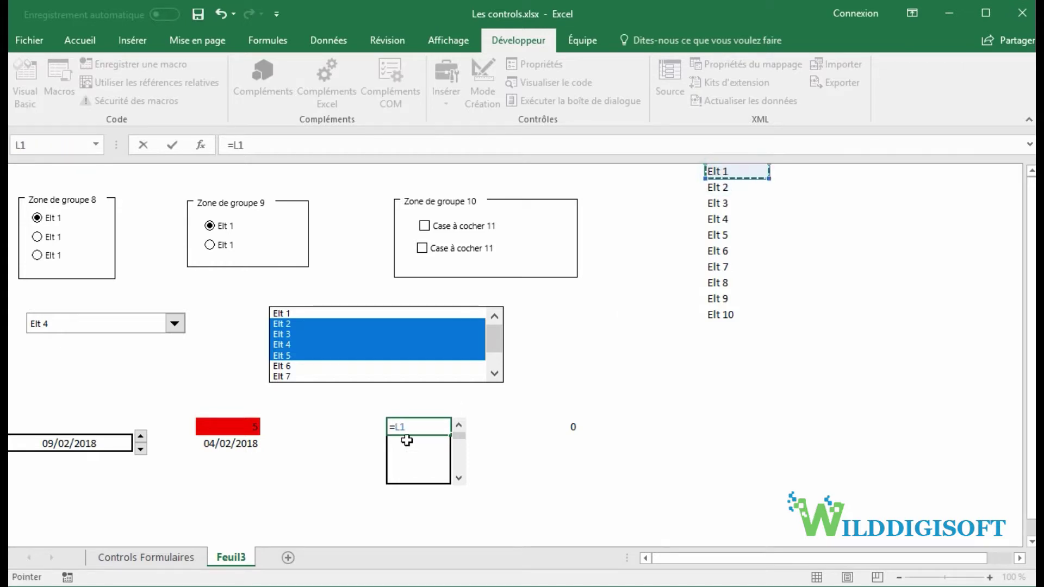
key("Return")
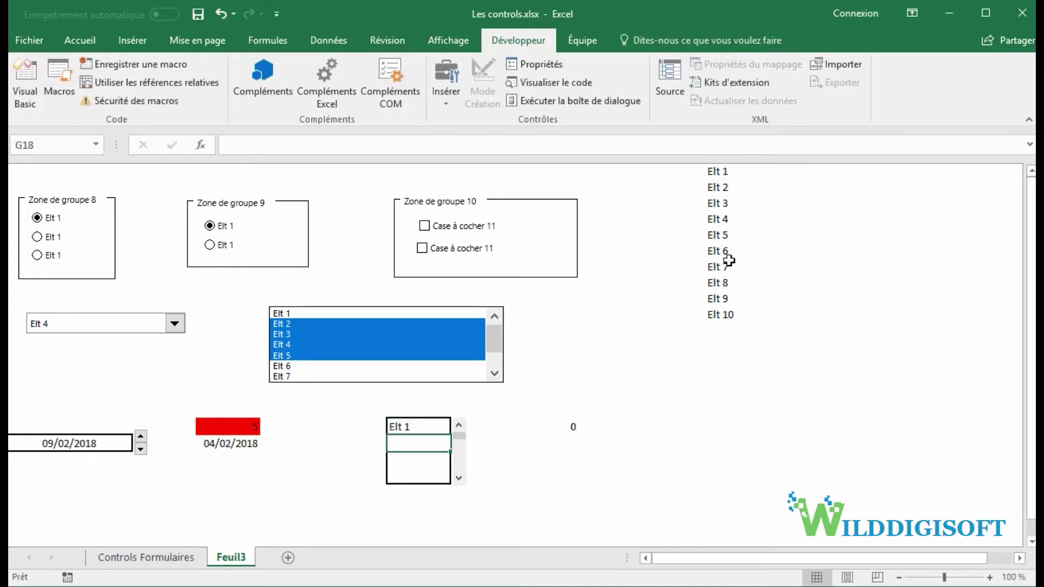
left_click(411, 427)
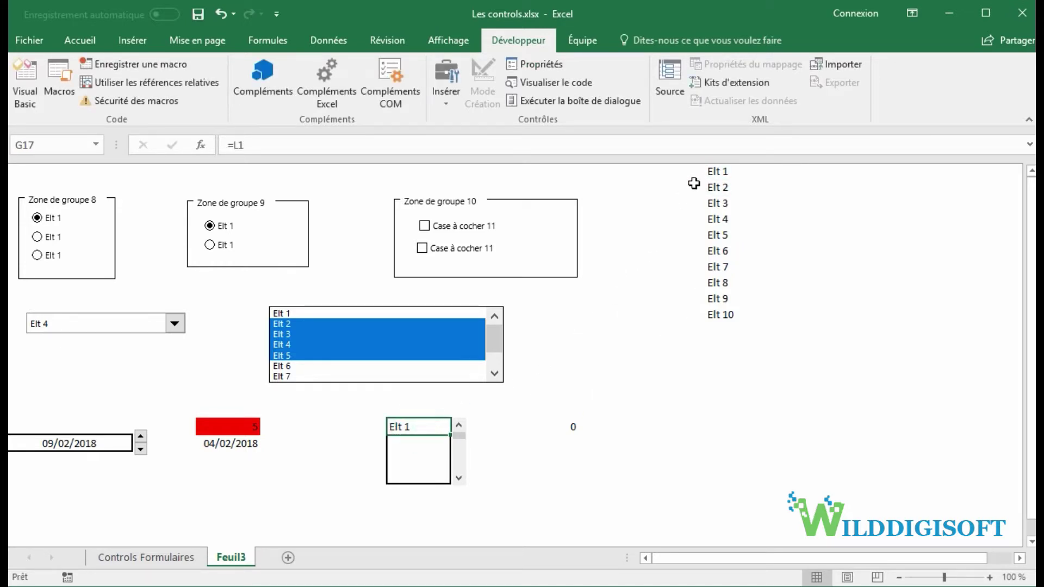
left_click(718, 172)
left_click(413, 434)
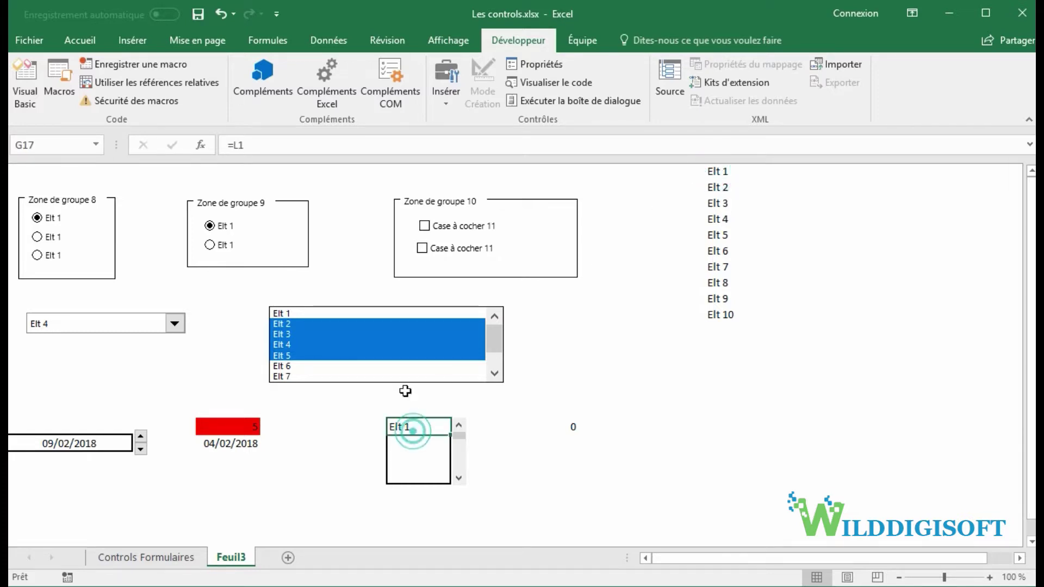
double_click(238, 145)
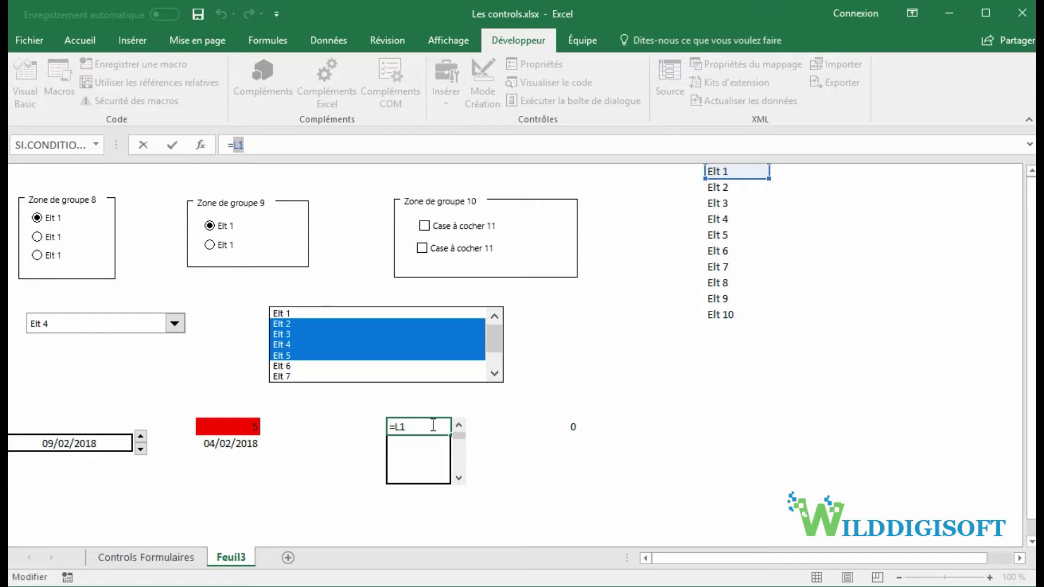
left_click(417, 440)
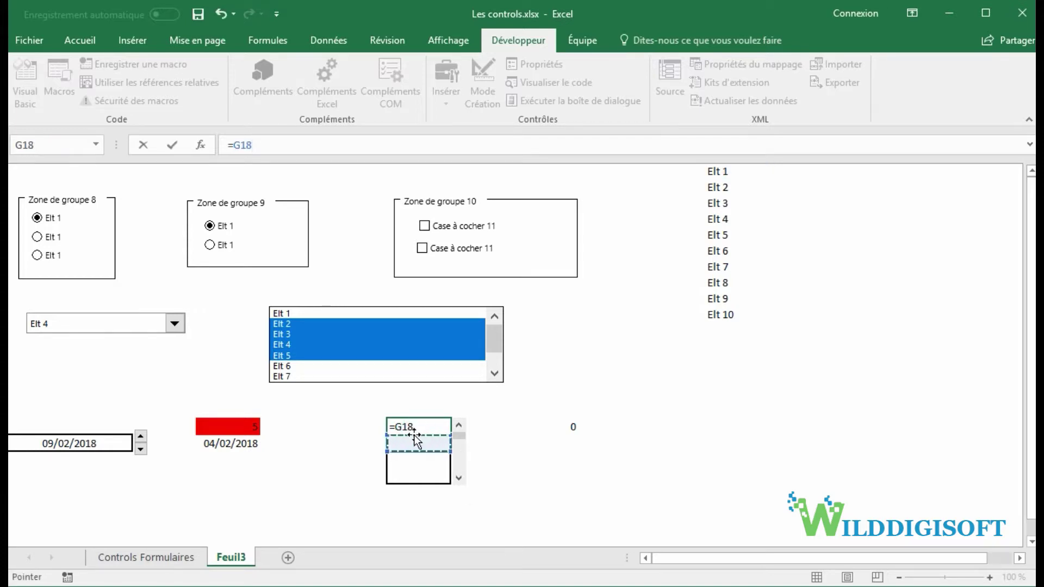
key("Escape")
left_click(412, 429)
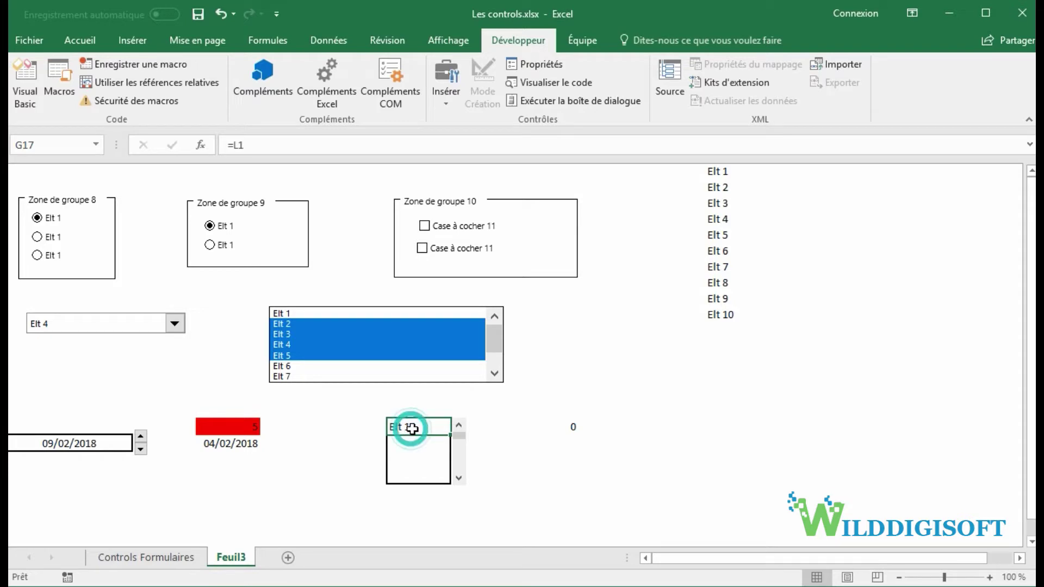
- Check whether G17 responds to the scroll bar by moving it down and back to 0
left_click(459, 425)
left_click(458, 479)
left_click(458, 480)
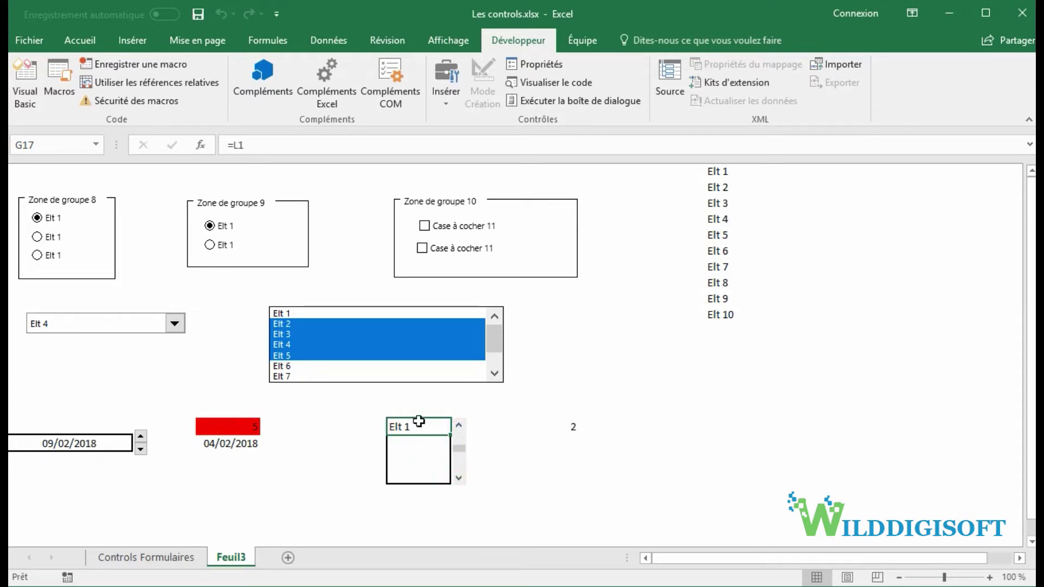
left_click(463, 457)
left_click_drag(456, 468, 459, 429)
- Wrap the reference in G17's formula in the INDIRECT function as text, making it =indirect("L1")
left_click(237, 146)
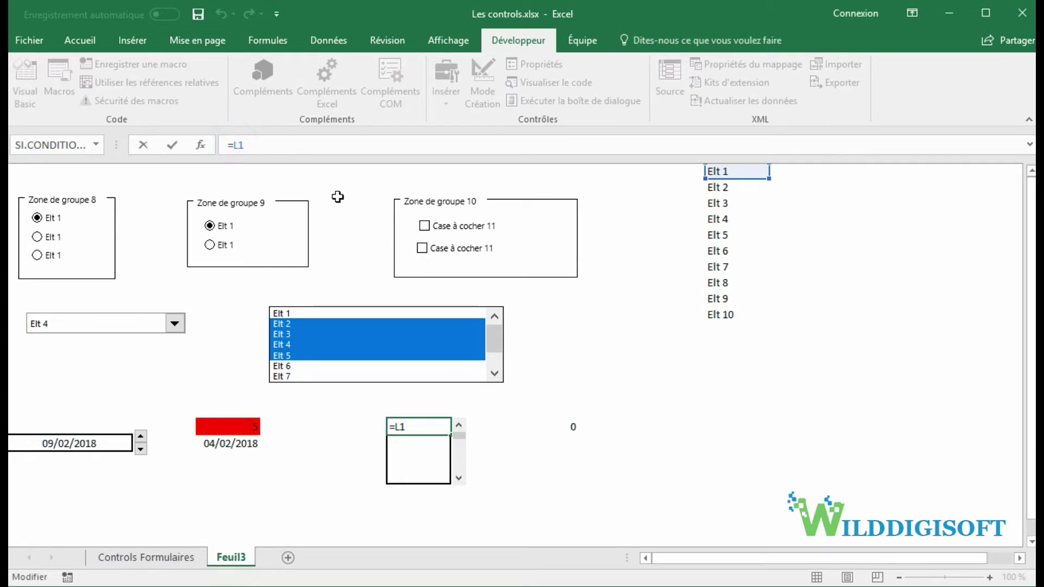
type("indirect")
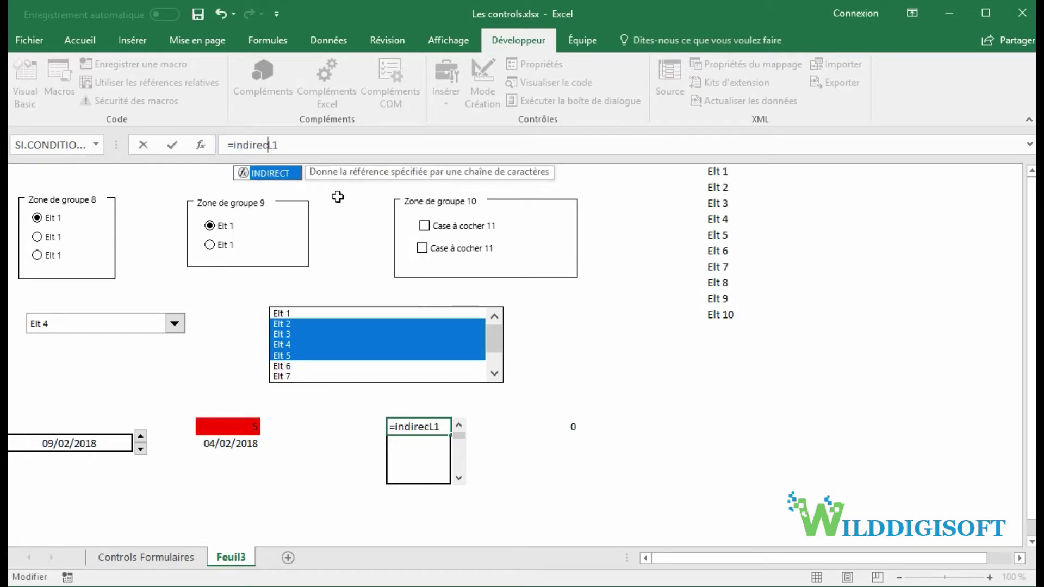
type("(")
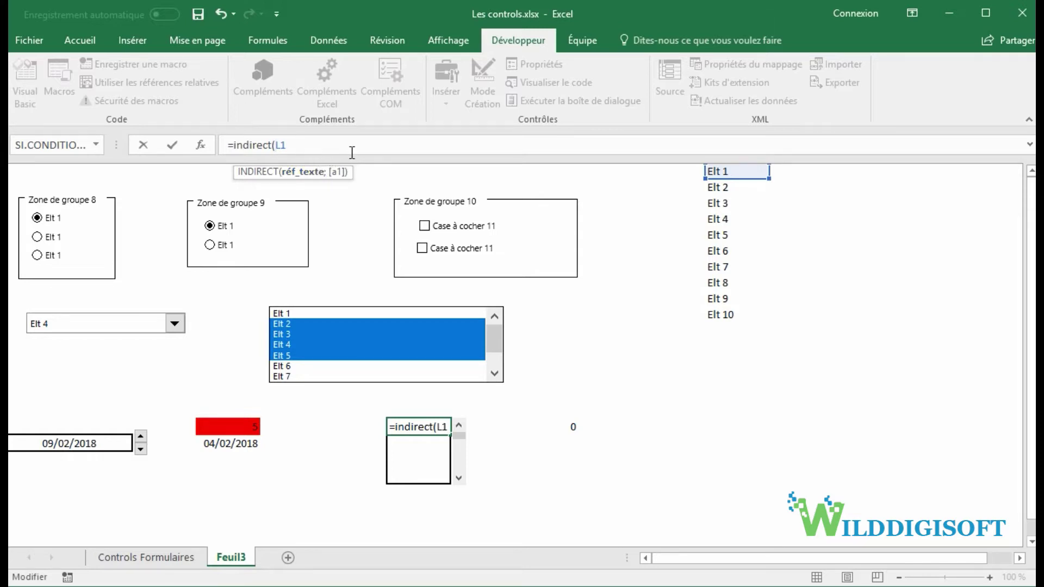
type("\"")
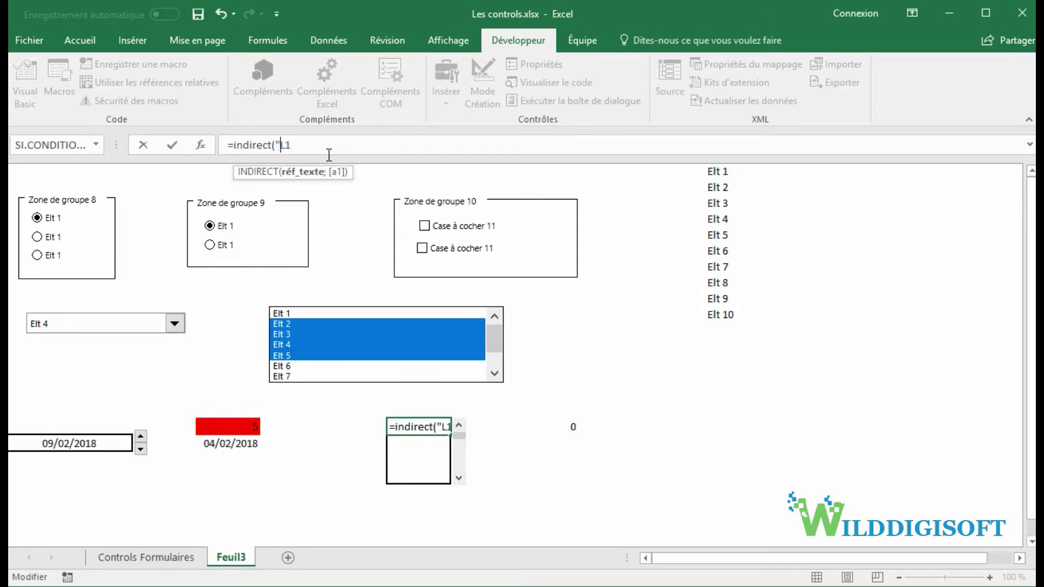
left_click(294, 146)
type("\")")
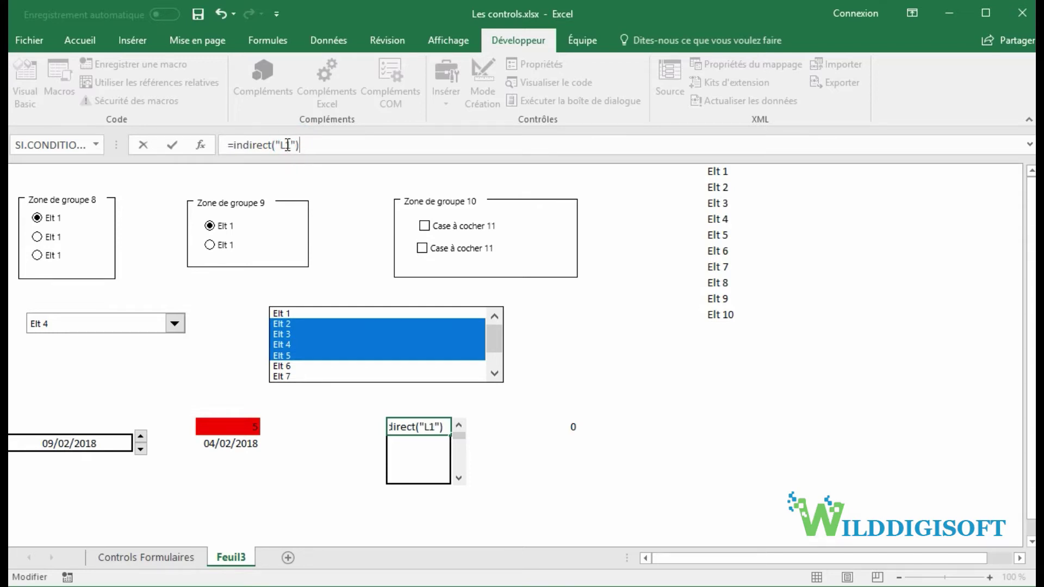
- Replace the row number in G17's INDIRECT text with the linked cell and enter =indirect("L"&I17)
left_click(289, 146)
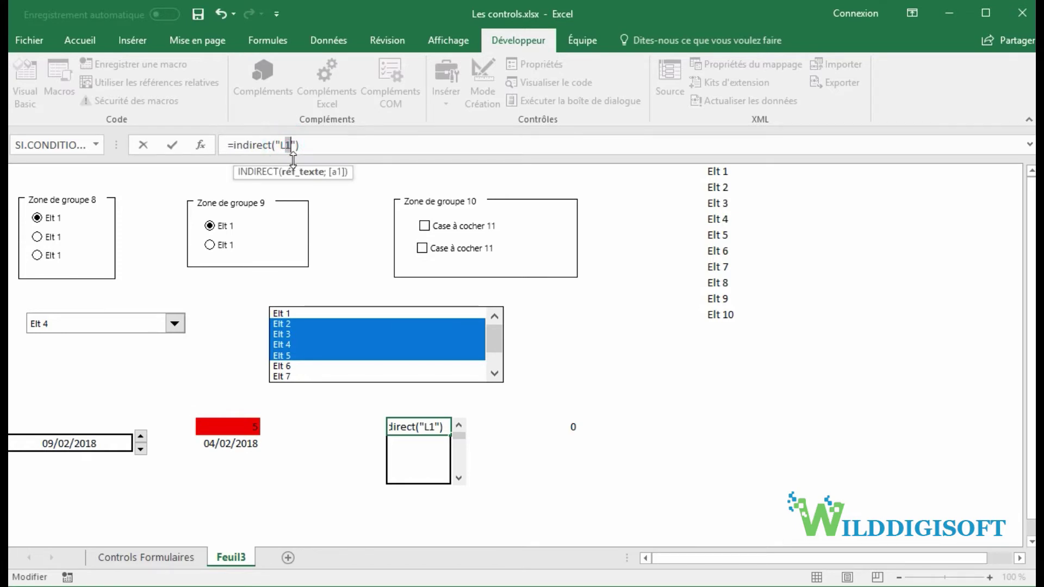
key("BackSpace")
left_click(292, 145)
type("&")
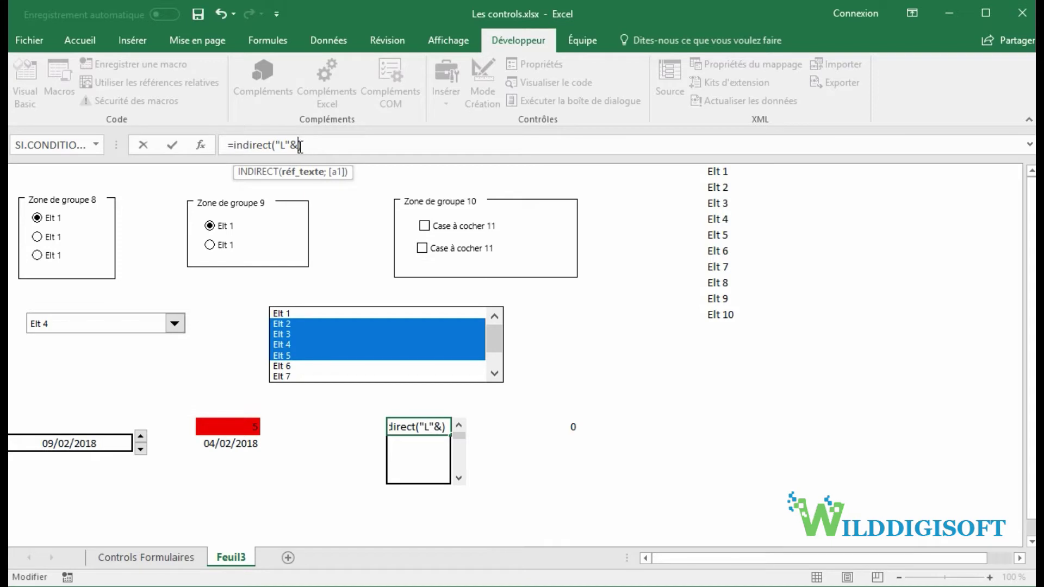
left_click(566, 427)
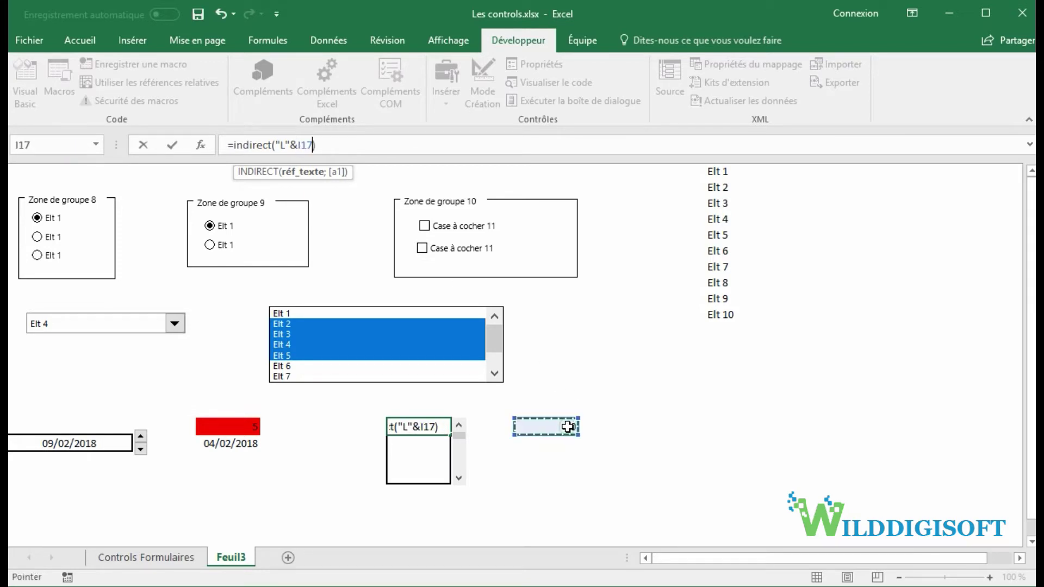
key("Return")
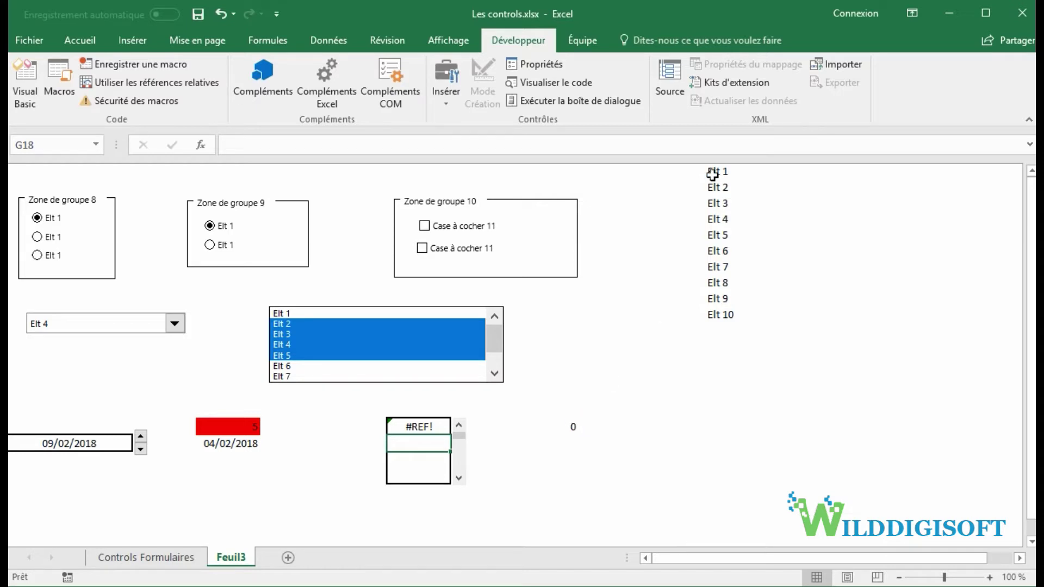
- Set both the current value and the minimum value of the list's scroll bar to 1
right_click(462, 447)
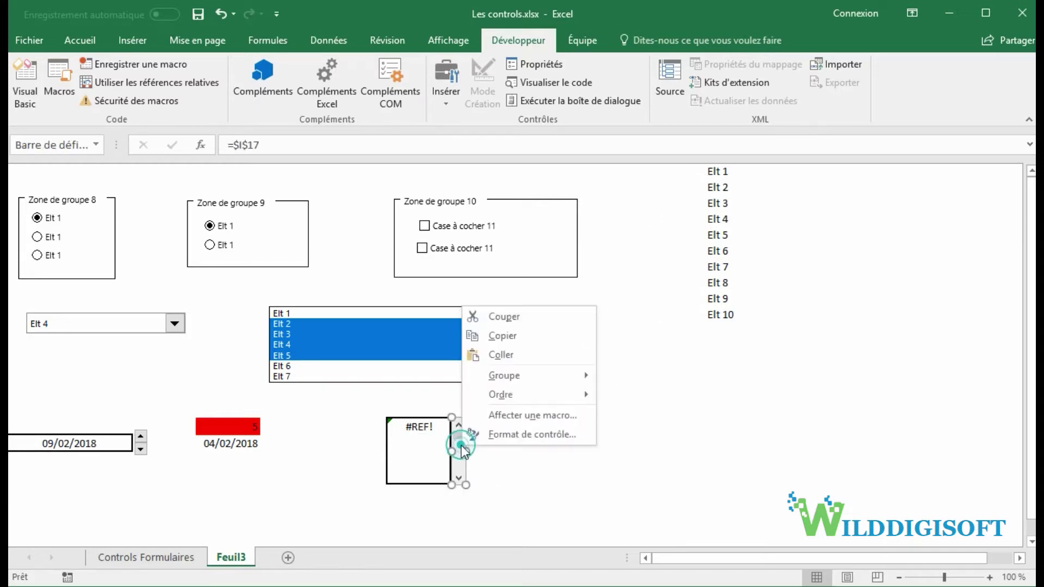
left_click(496, 434)
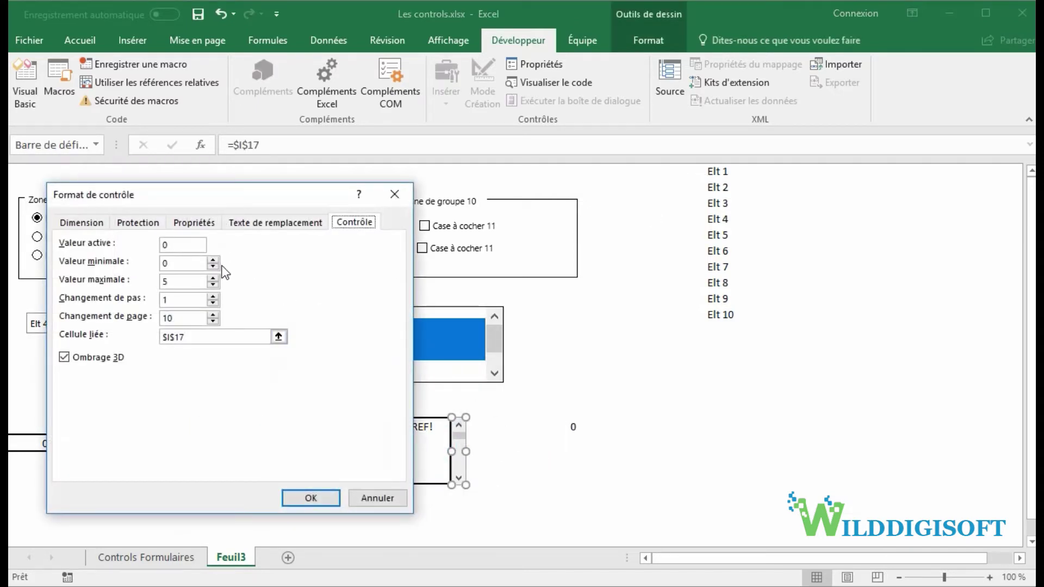
double_click(166, 245)
type("1")
double_click(175, 264)
type("1")
left_click(307, 496)
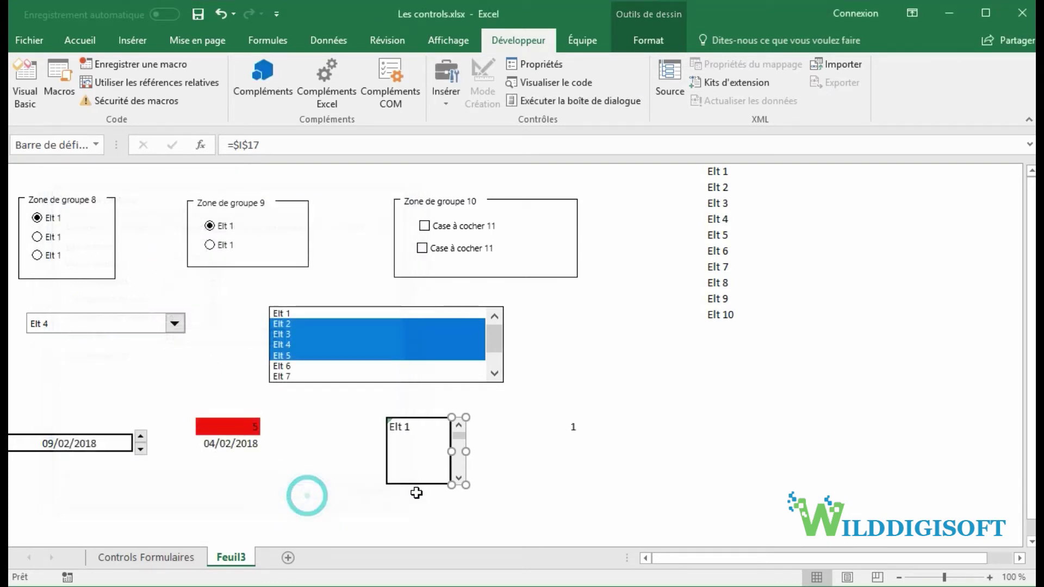
- Test G17's formula by moving the scroll bar down to 5 and back to 1
left_click(473, 459)
left_click(459, 479)
double_click(459, 479)
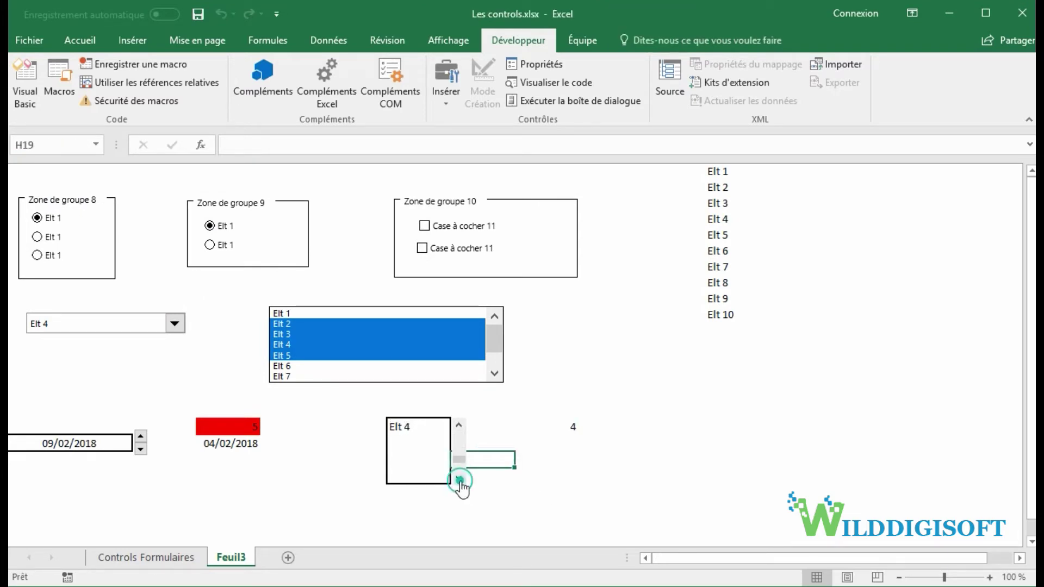
left_click(459, 480)
left_click(459, 429)
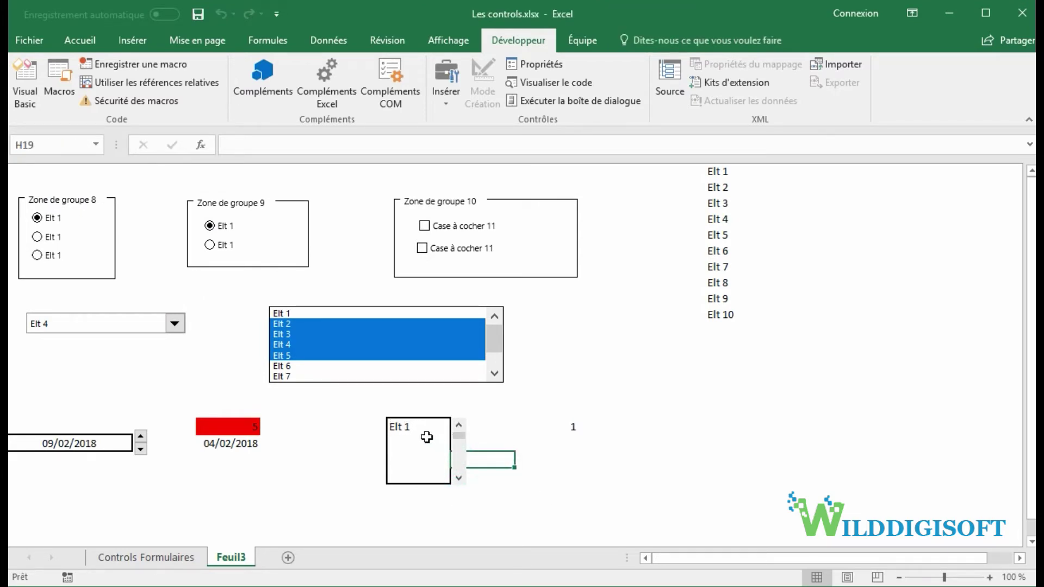
- Make the I17 reference in G17's INDIRECT formula absolute and fill the formula down to G20
left_click(411, 427)
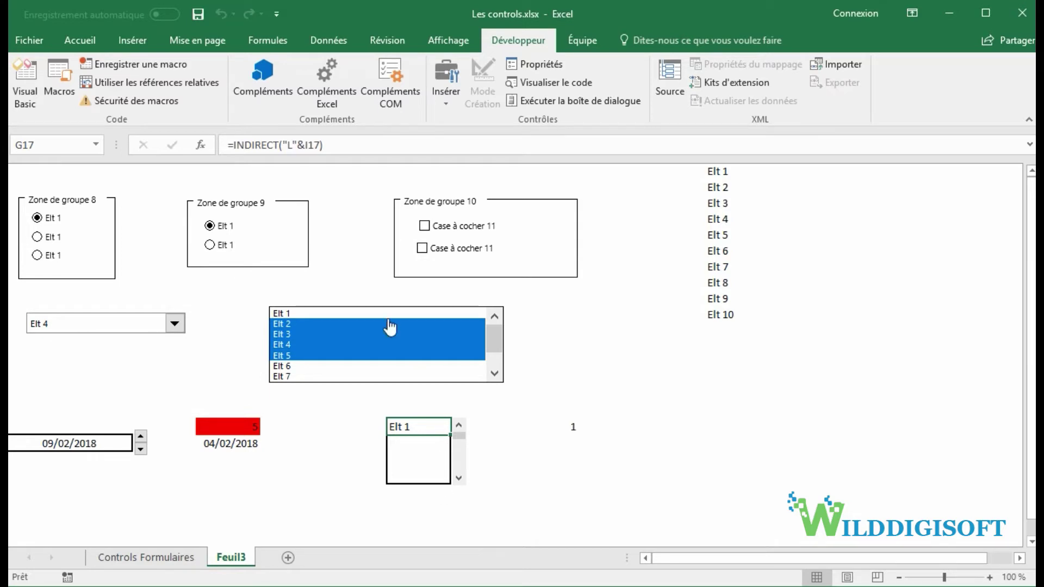
left_click(312, 145)
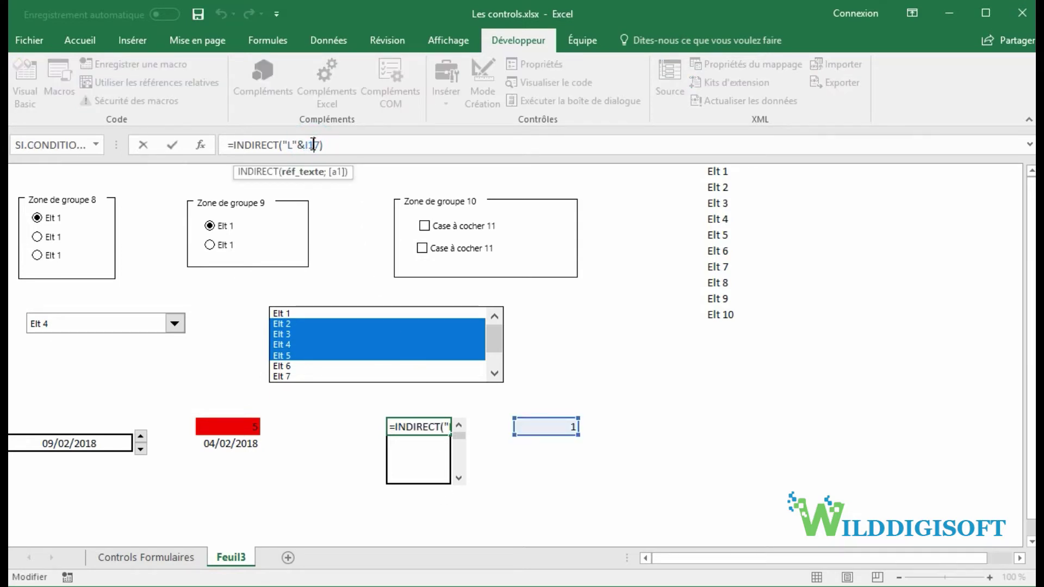
key("Return")
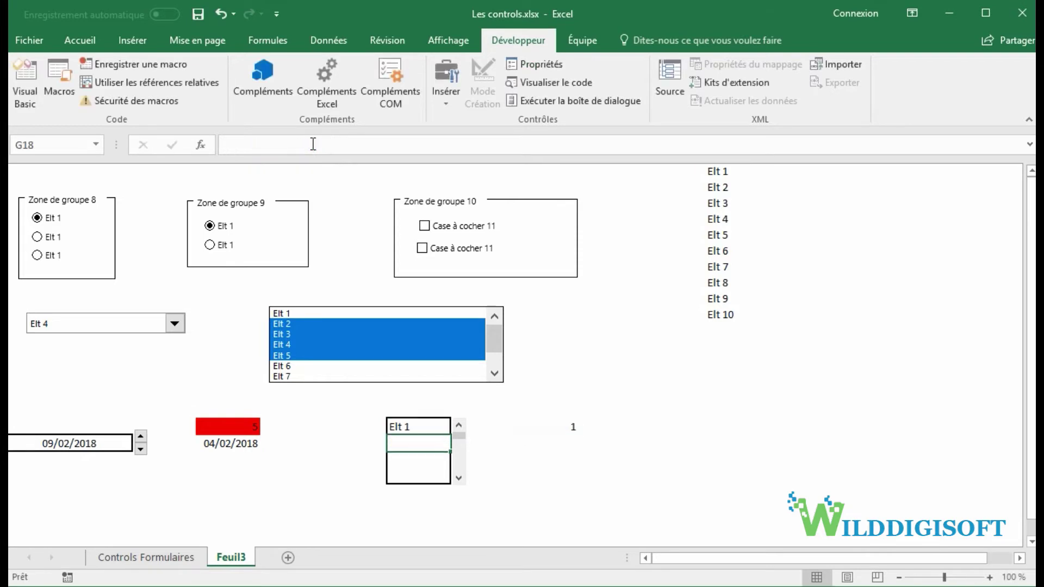
left_click(441, 423)
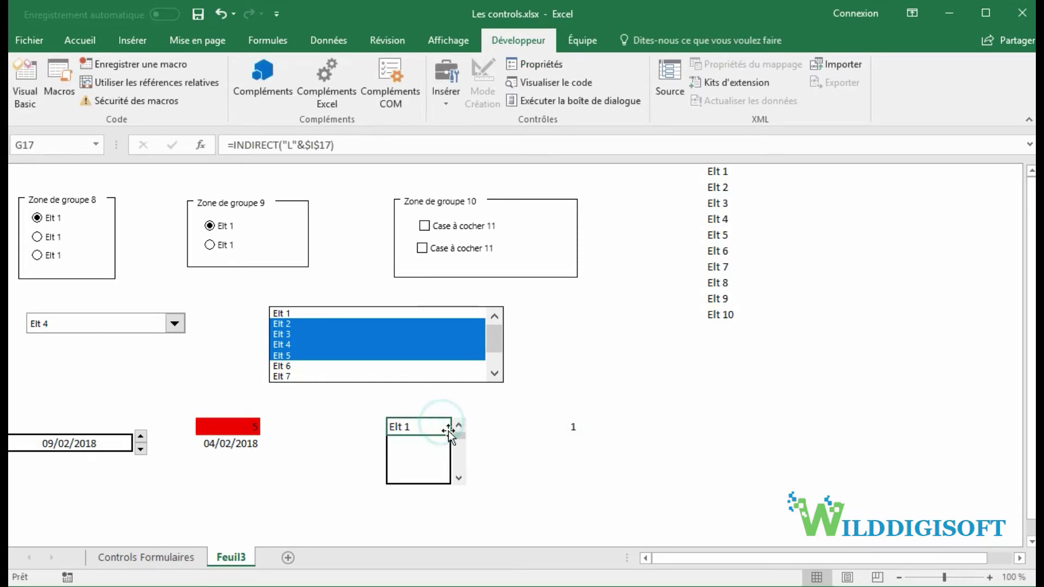
left_click_drag(450, 435, 443, 476)
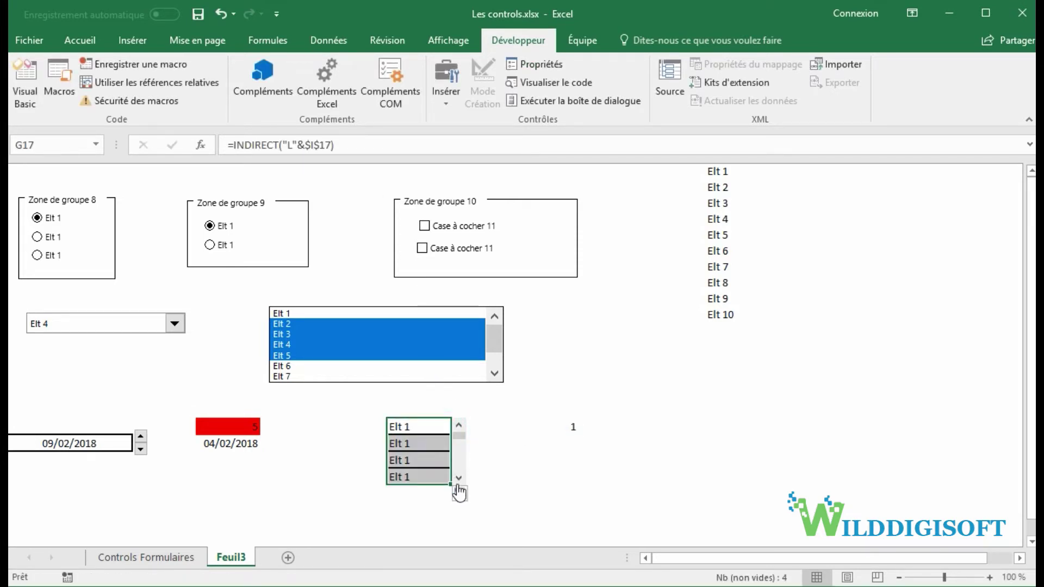
left_click(459, 494)
left_click(487, 549)
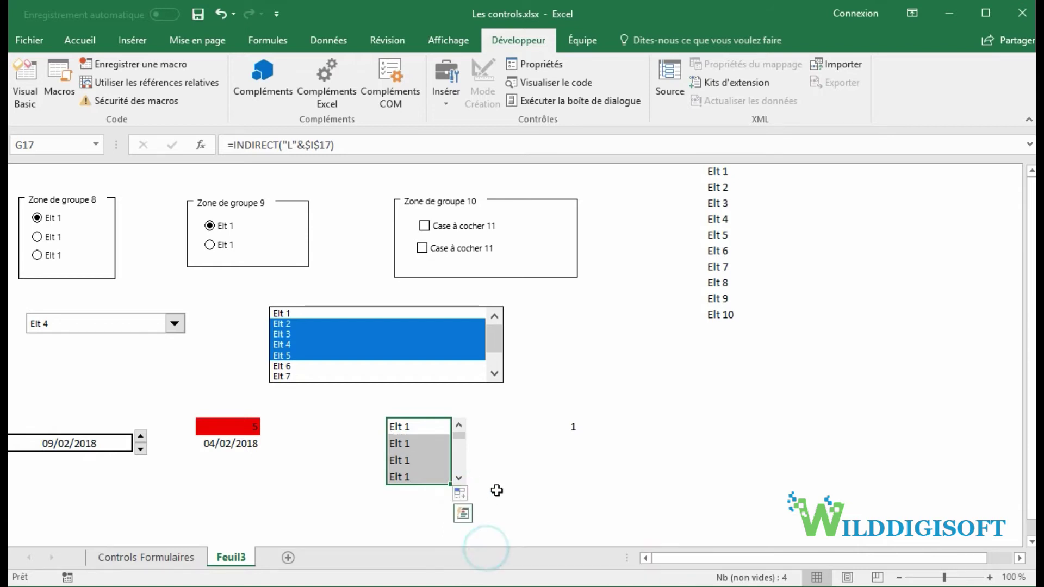
left_click(484, 492)
- Check how the four filled cells respond by moving the scroll bar down and back to 1
left_click(460, 480)
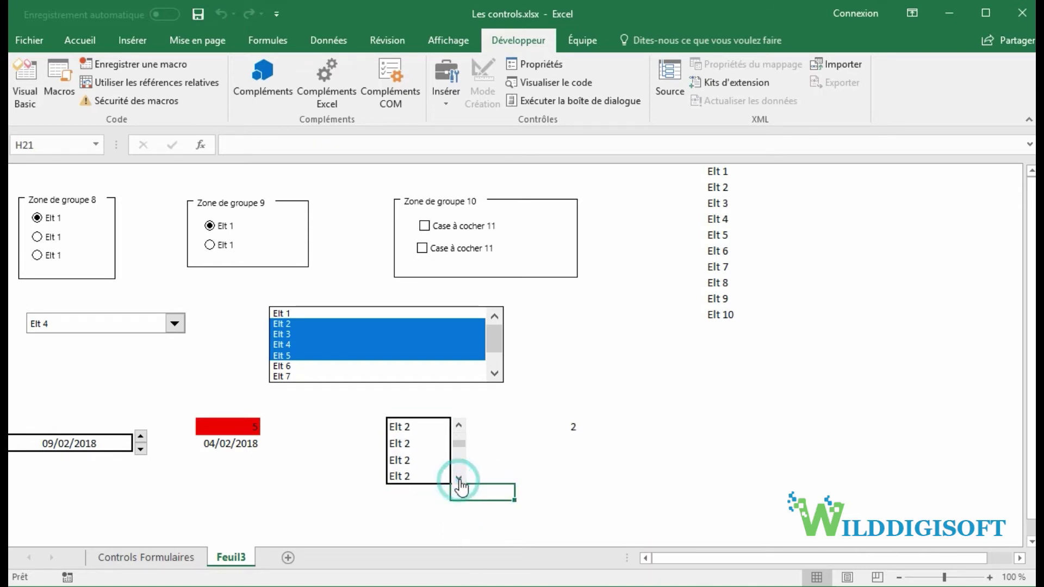
left_click(460, 480)
left_click(460, 479)
left_click(460, 480)
left_click_drag(459, 468, 459, 426)
- Add row offsets of +1, +2 and +3 after $I$17 in the formulas of G18, G19 and G20 respectively
left_click(407, 443)
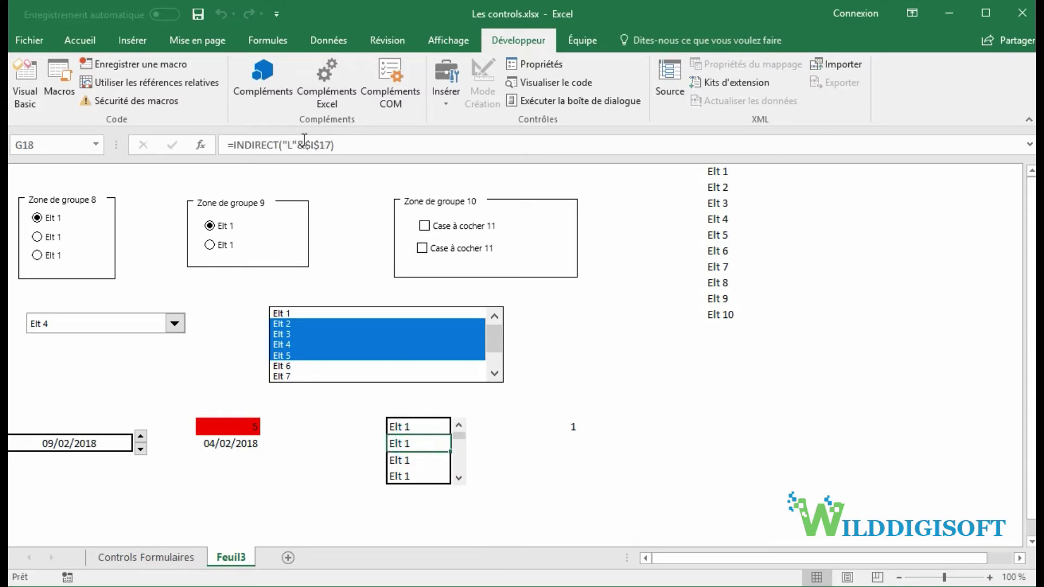
left_click(331, 146)
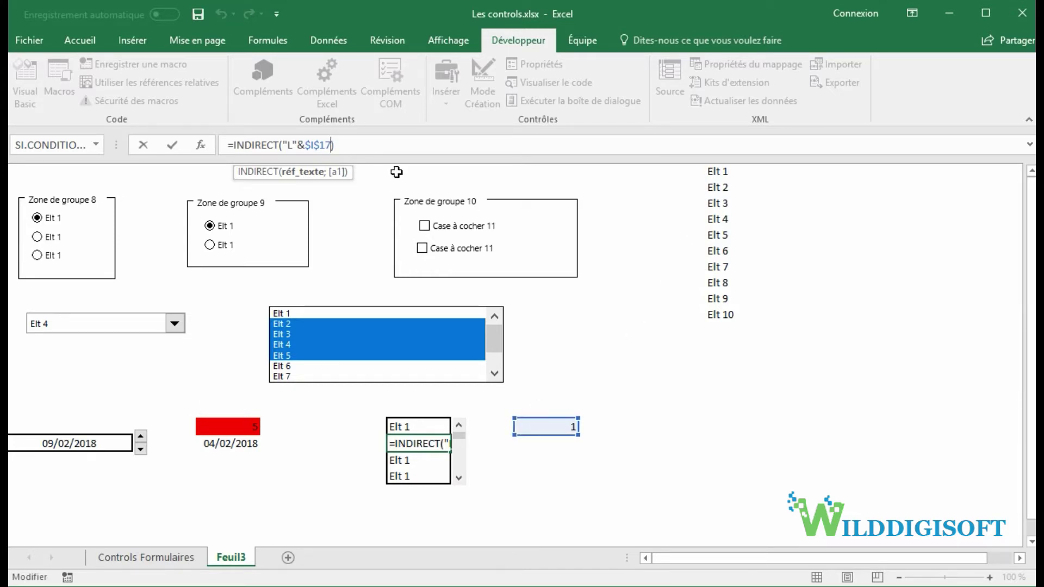
key("Return")
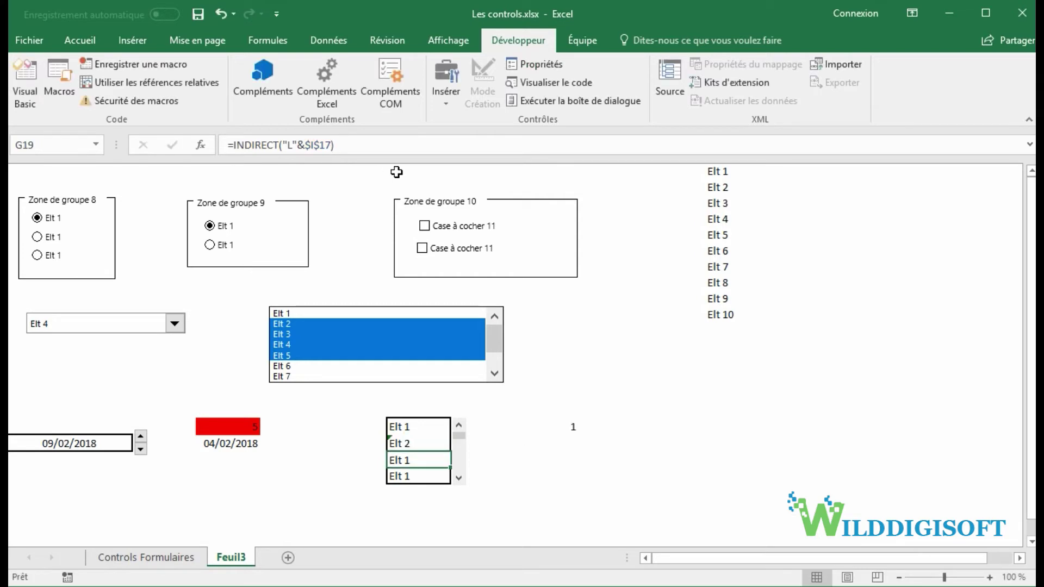
left_click(330, 146)
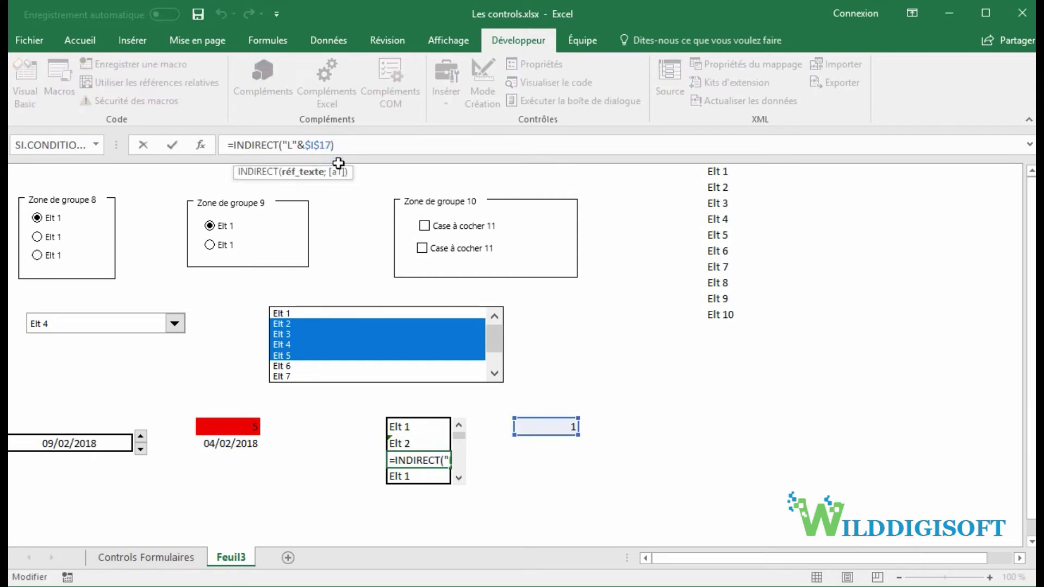
key("Return")
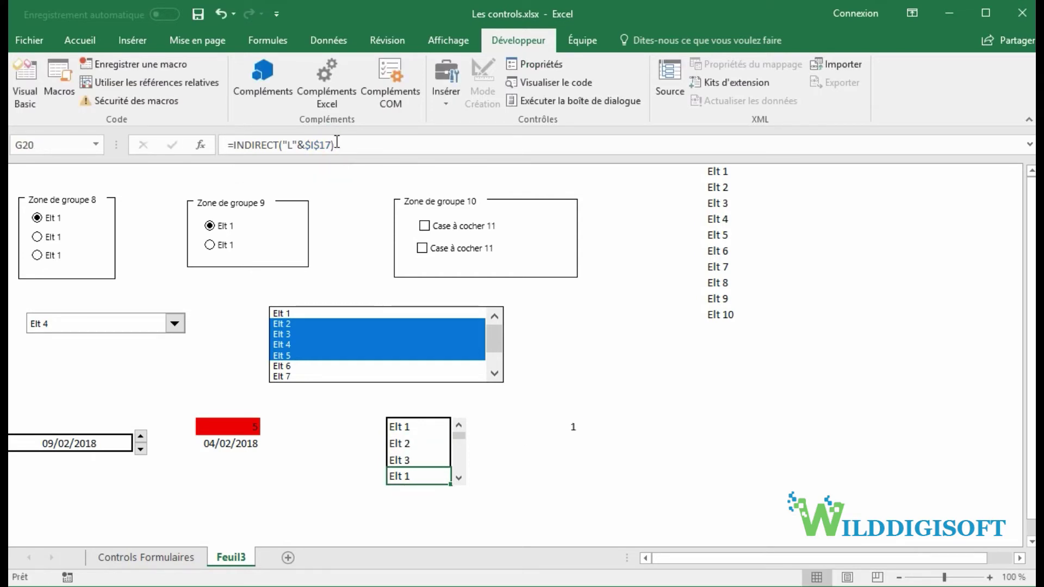
left_click(334, 146)
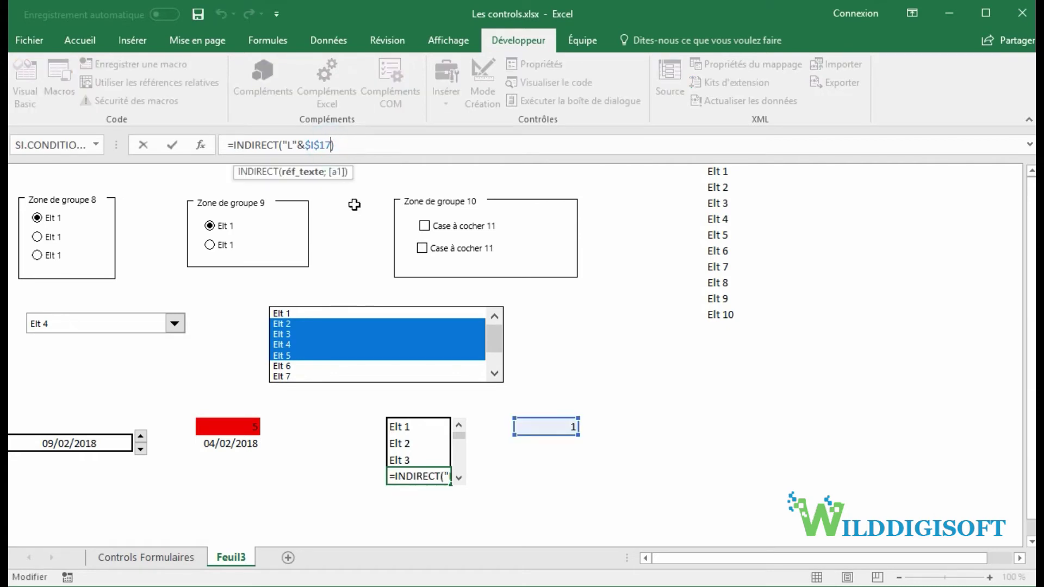
type("+3")
key("Return")
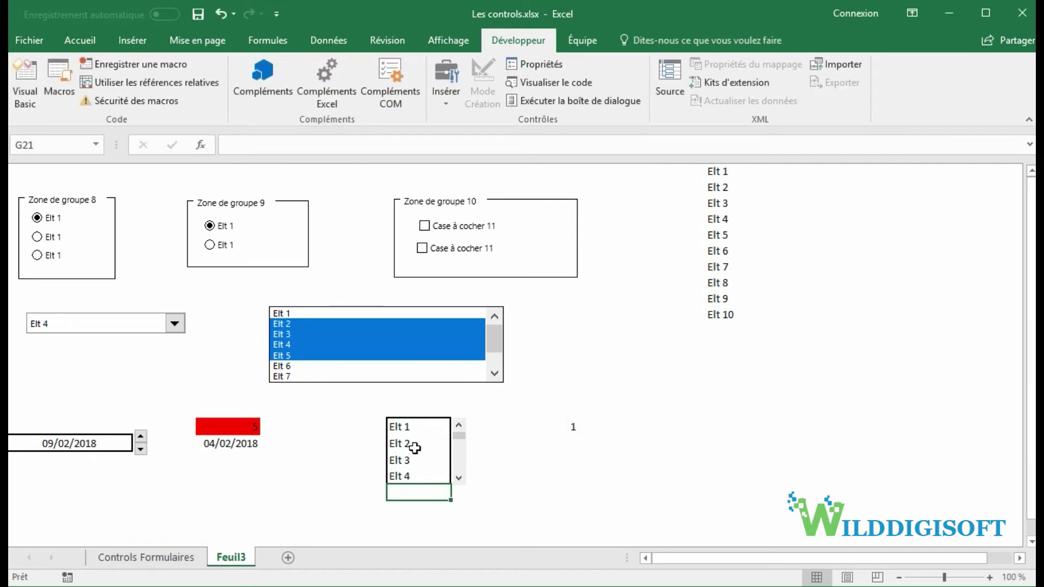
- Scroll the four-row list down to the scroll bar's maximum to check which elements it reaches
left_click(459, 478)
left_click(458, 478)
left_click(459, 479)
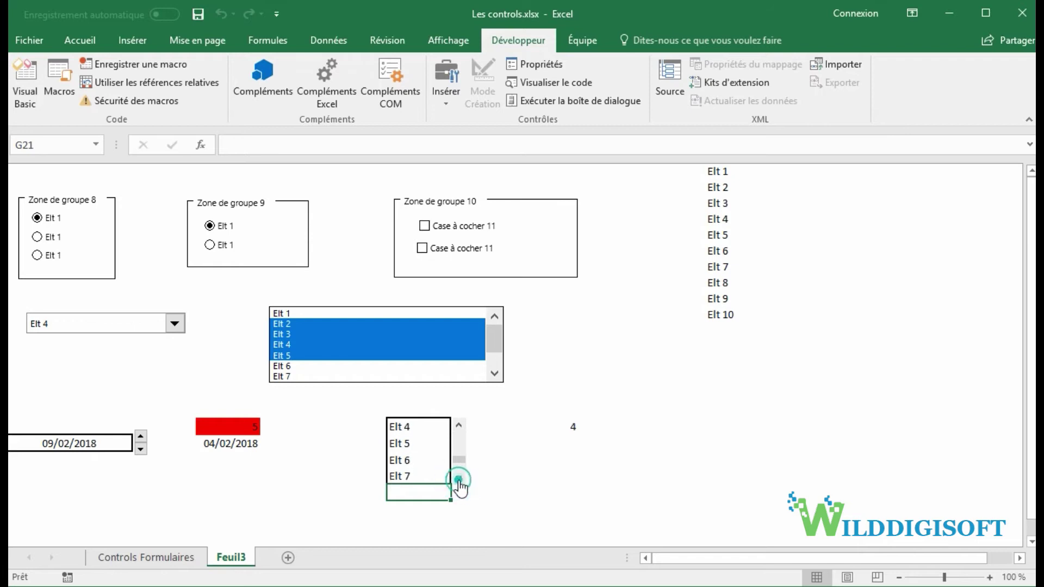
left_click(458, 478)
- Set the maximum value of the list's scroll bar to 7
right_click(455, 441)
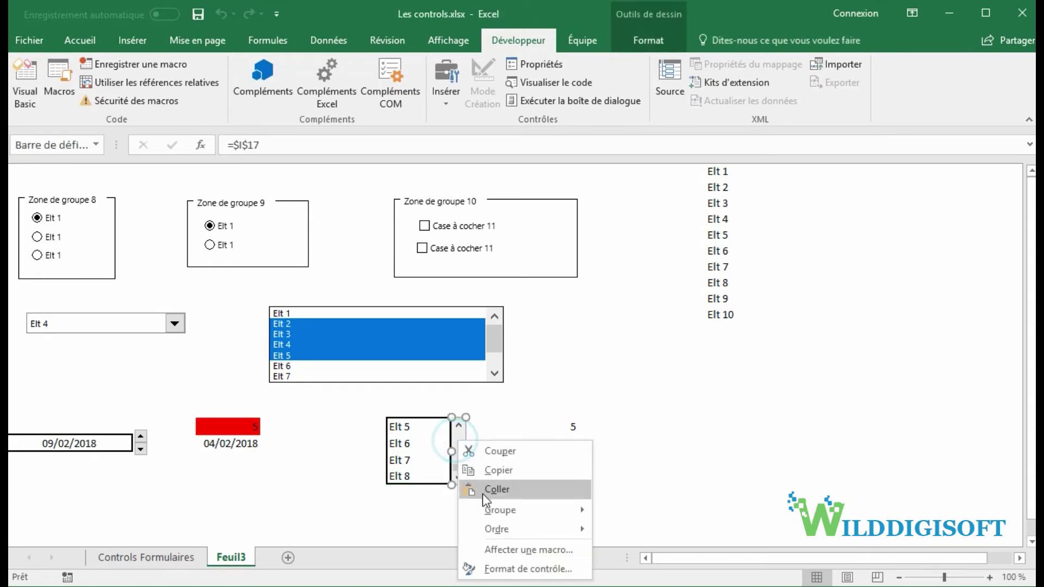
left_click(502, 563)
double_click(179, 282)
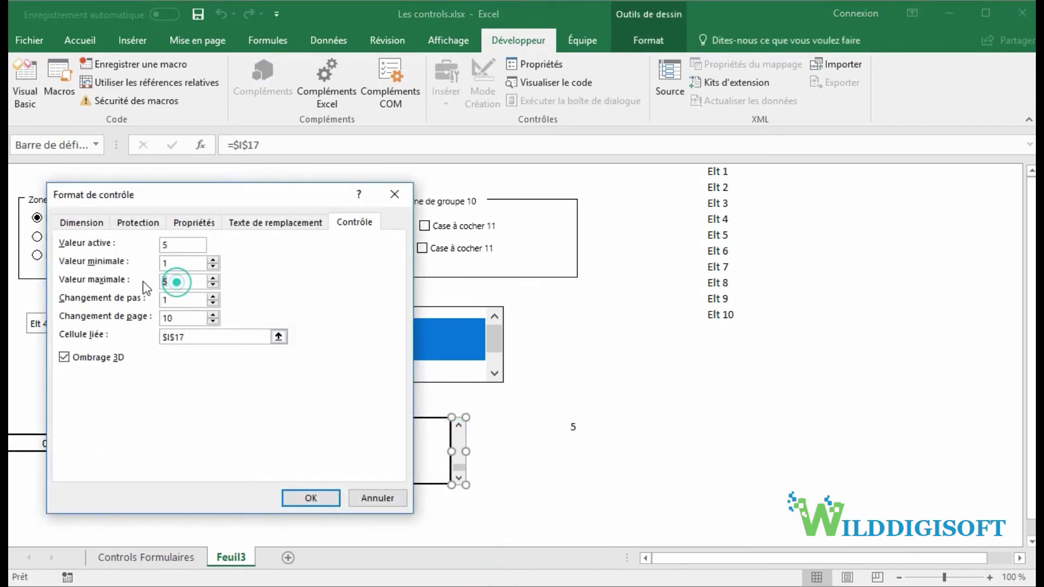
left_click(326, 495)
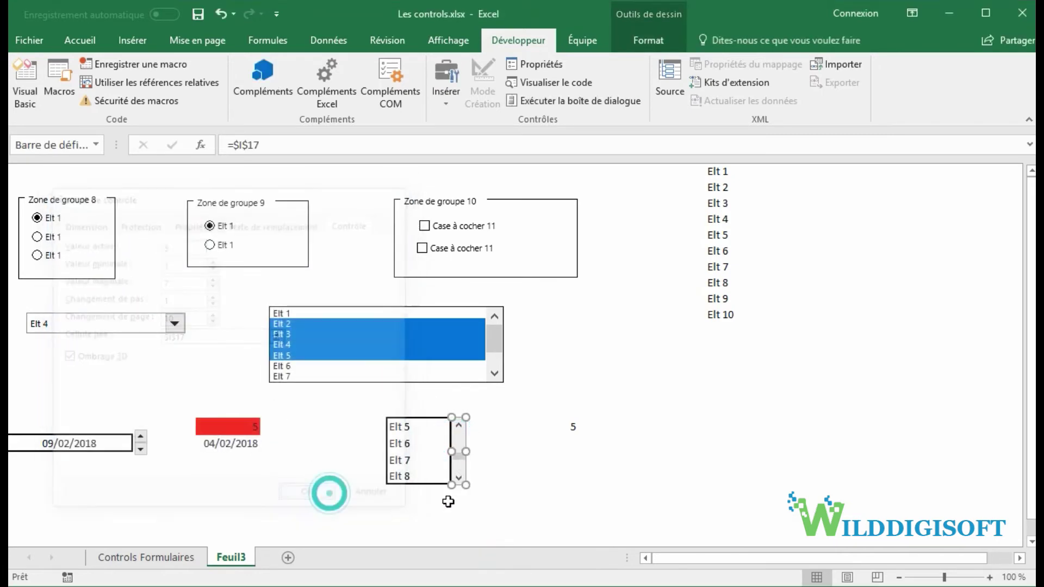
- Scroll the list down to 7 to check that the last element, Elt 10, can be reached
left_click(505, 483)
left_click(459, 478)
left_click(459, 478)
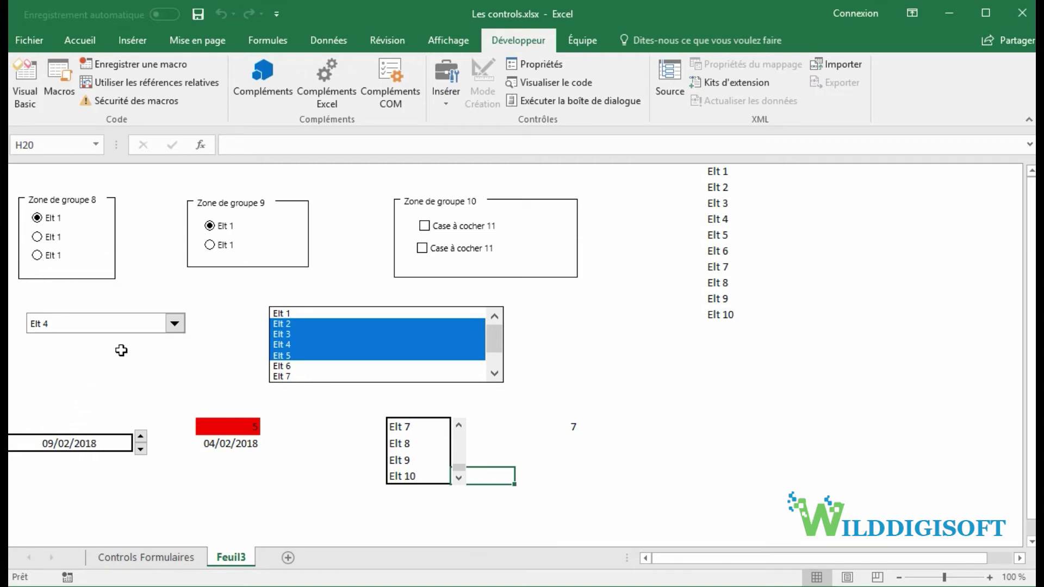
- Link the combo box to cell K13 in its control format settings
right_click(132, 330)
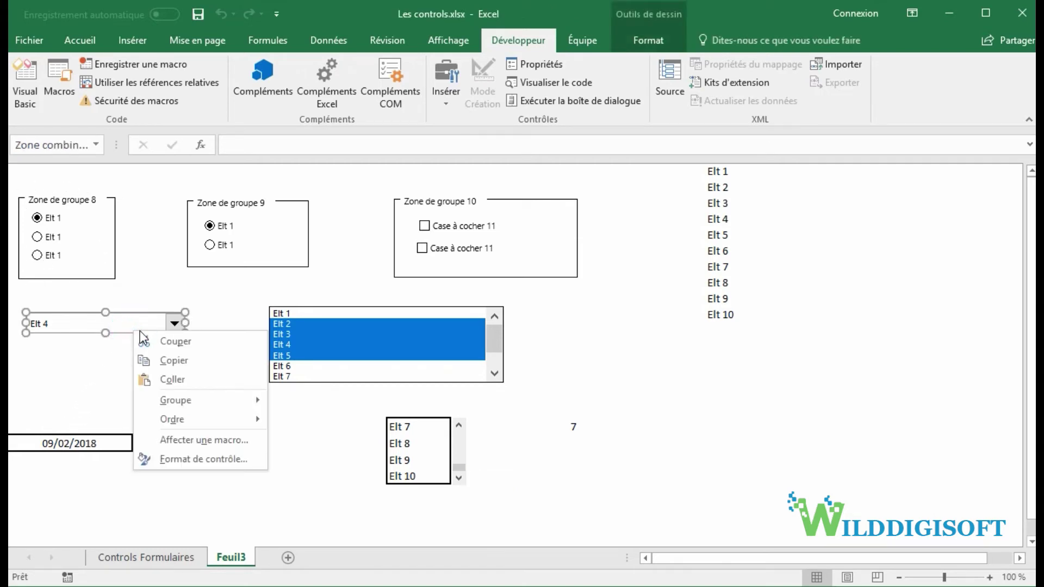
left_click(201, 460)
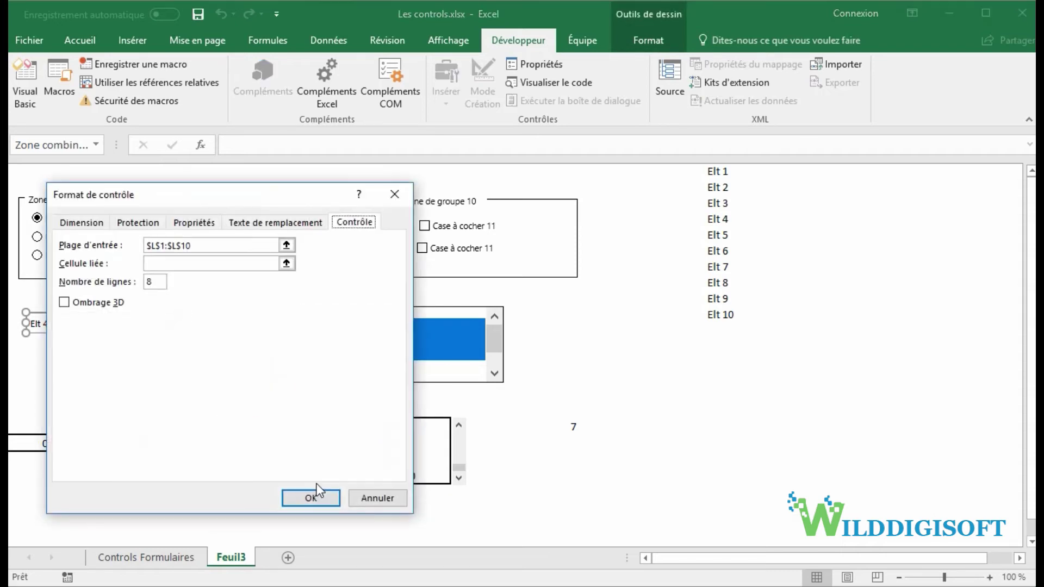
left_click(190, 263)
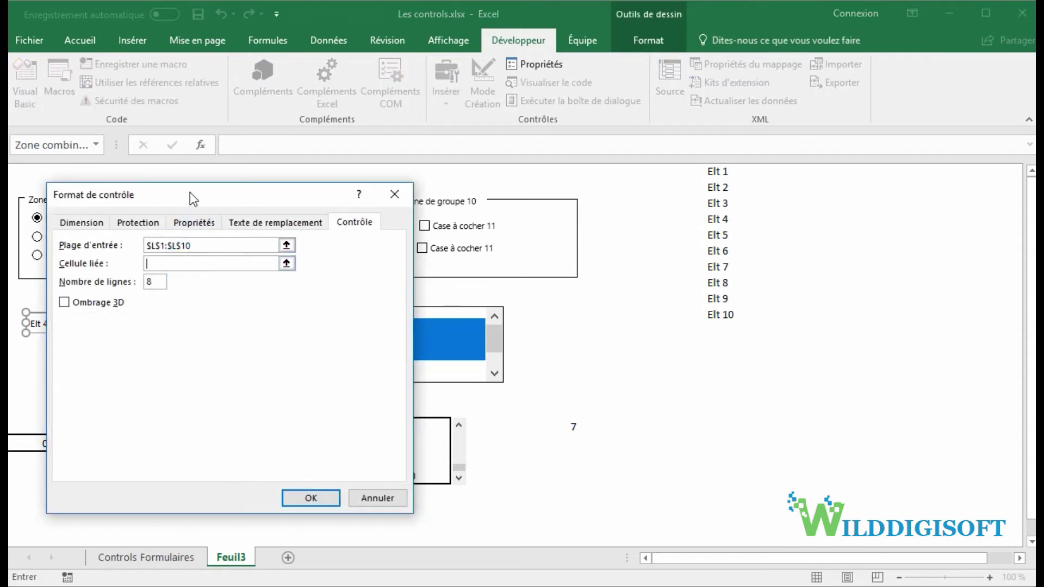
left_click_drag(193, 196, 349, 264)
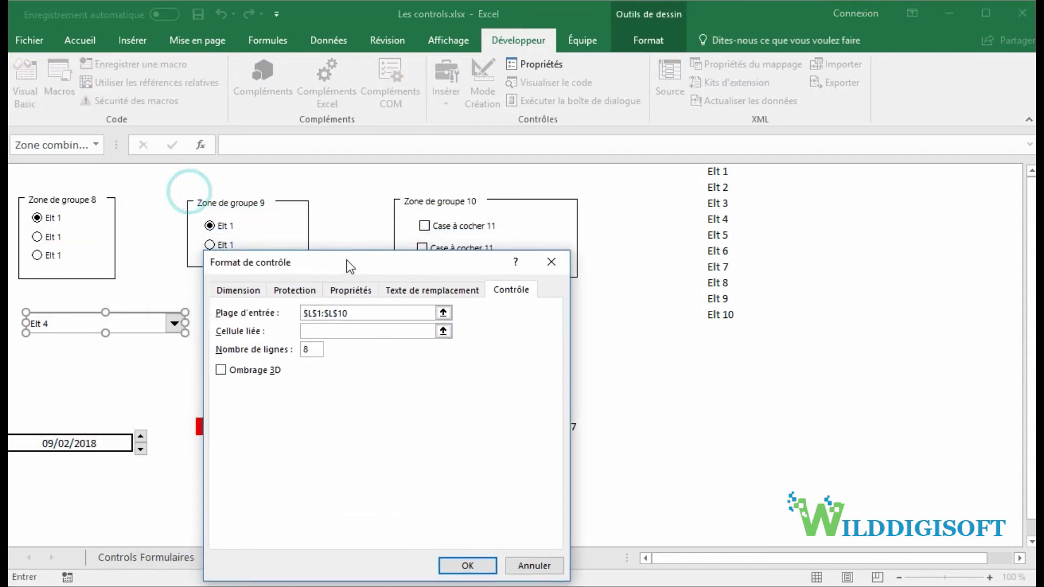
left_click(652, 363)
left_click(481, 565)
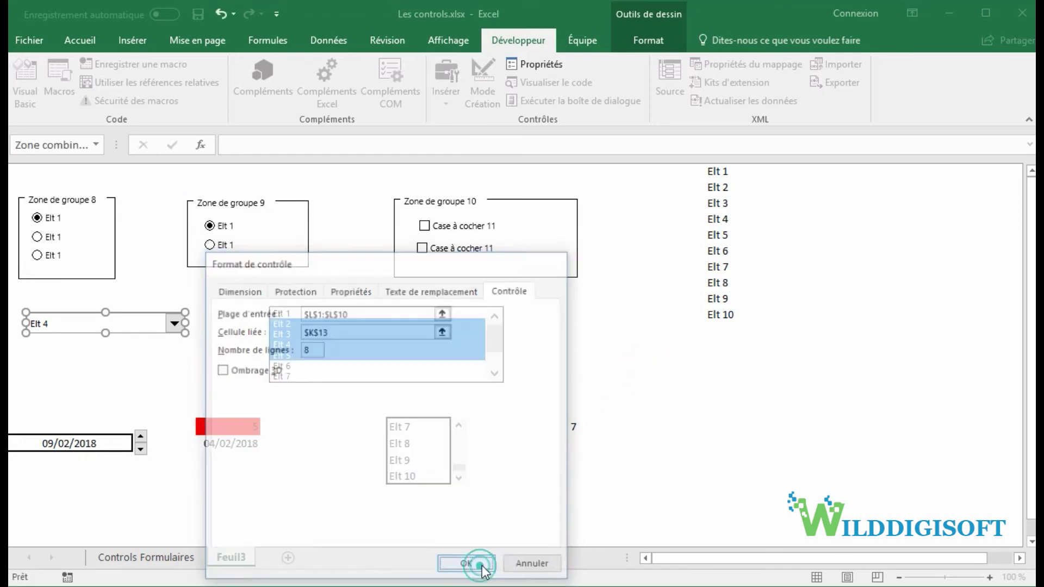
- Choose Elt 3 in the combo box and compare linked cell K13 with the source list in column L
left_click(114, 360)
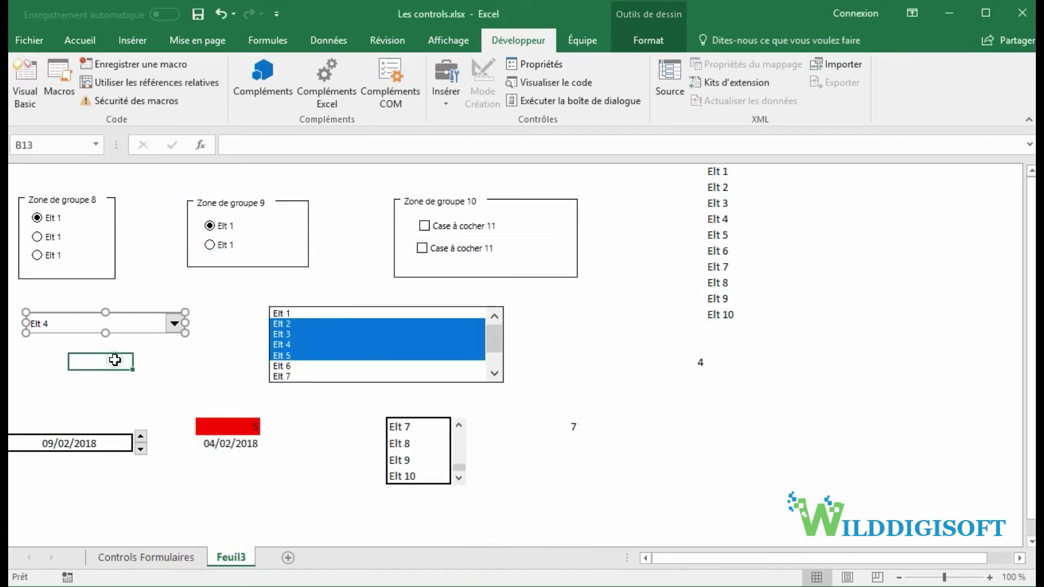
left_click(173, 326)
left_click(143, 337)
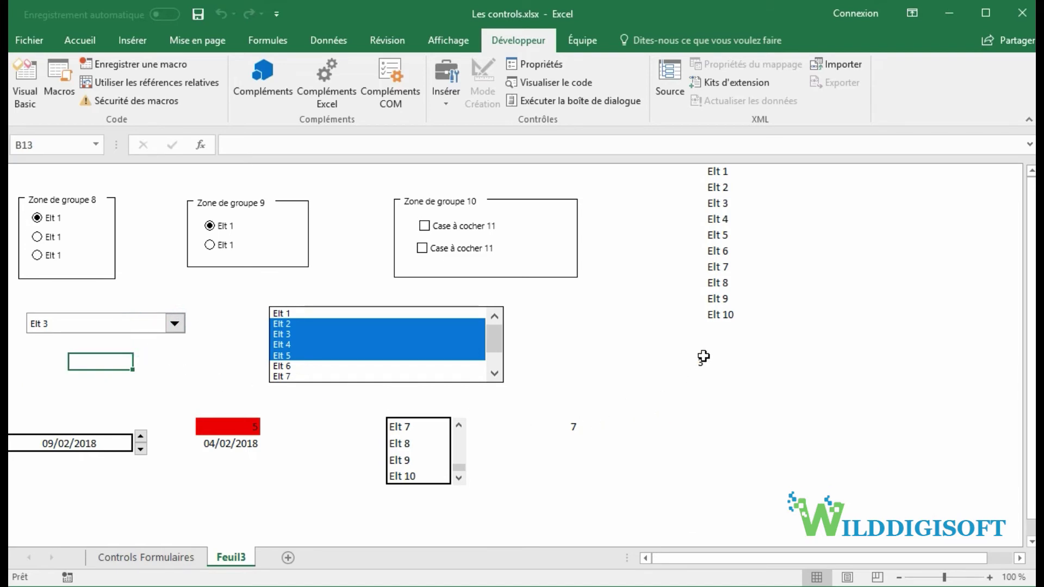
left_click(703, 356)
left_click_drag(713, 169, 736, 313)
left_click(682, 362)
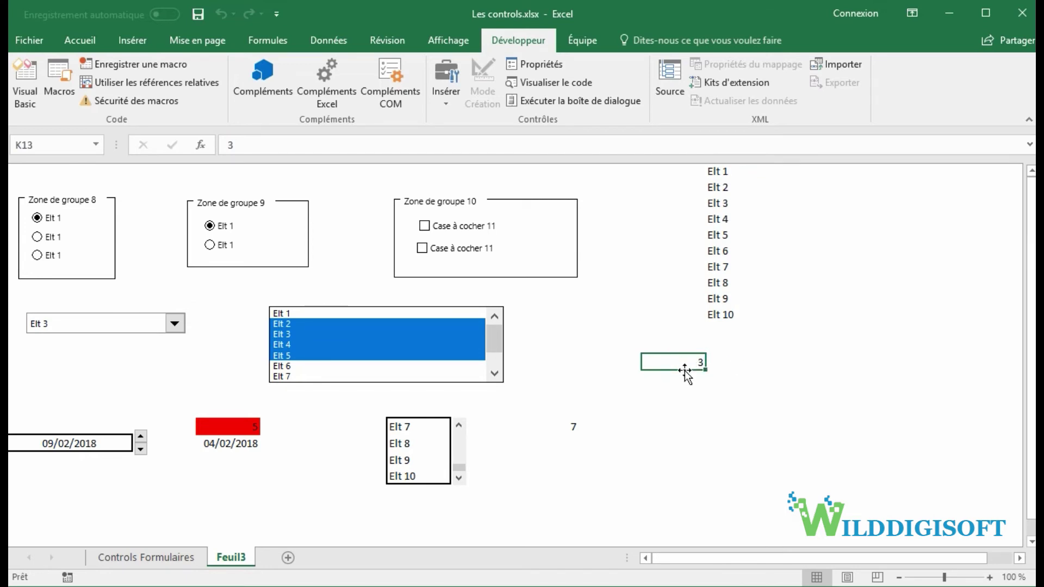
left_click(718, 364)
left_click(173, 322)
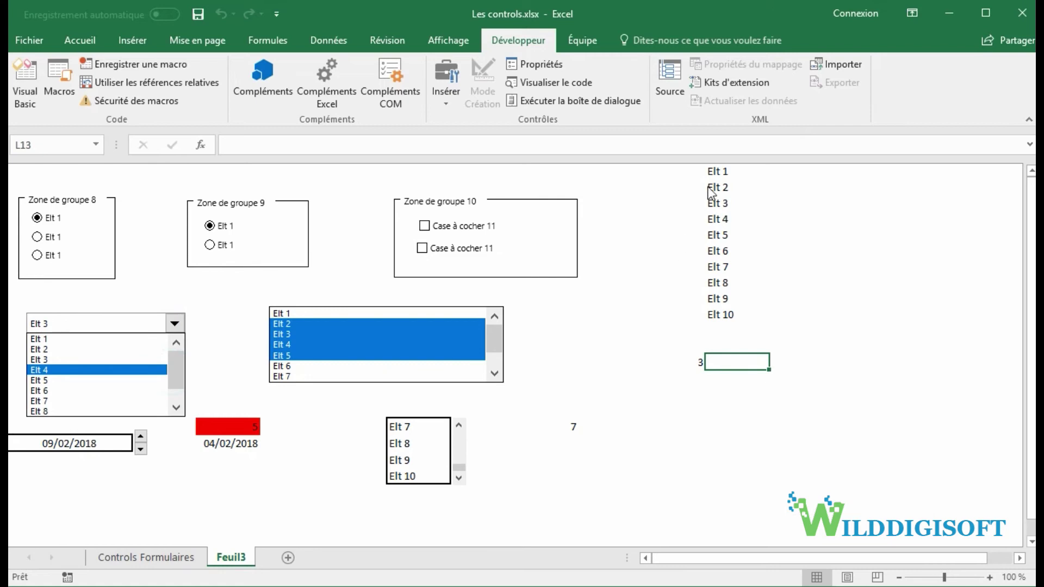
left_click(731, 364)
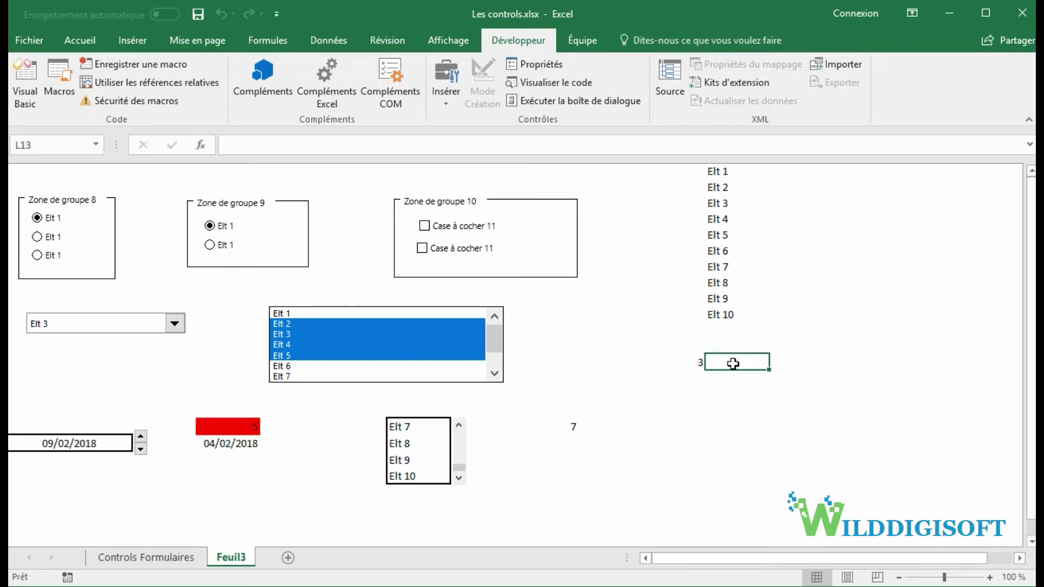
type("indi")
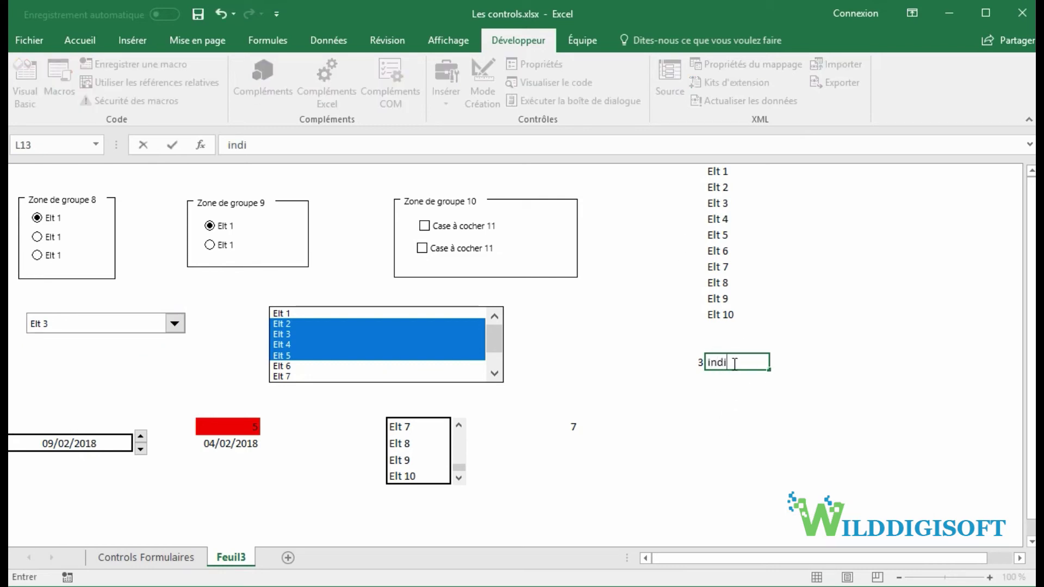
type("=")
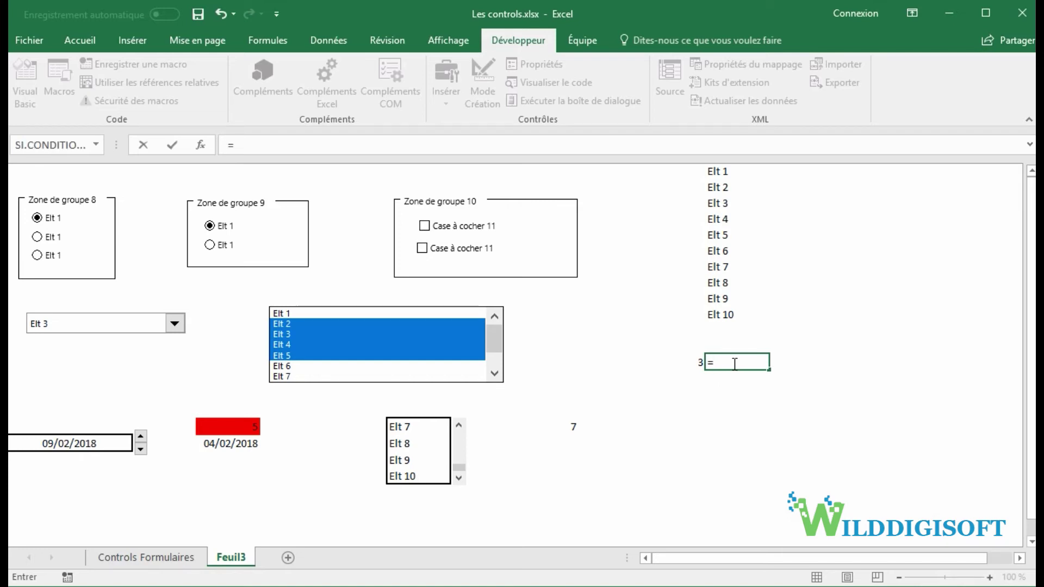
type("indi")
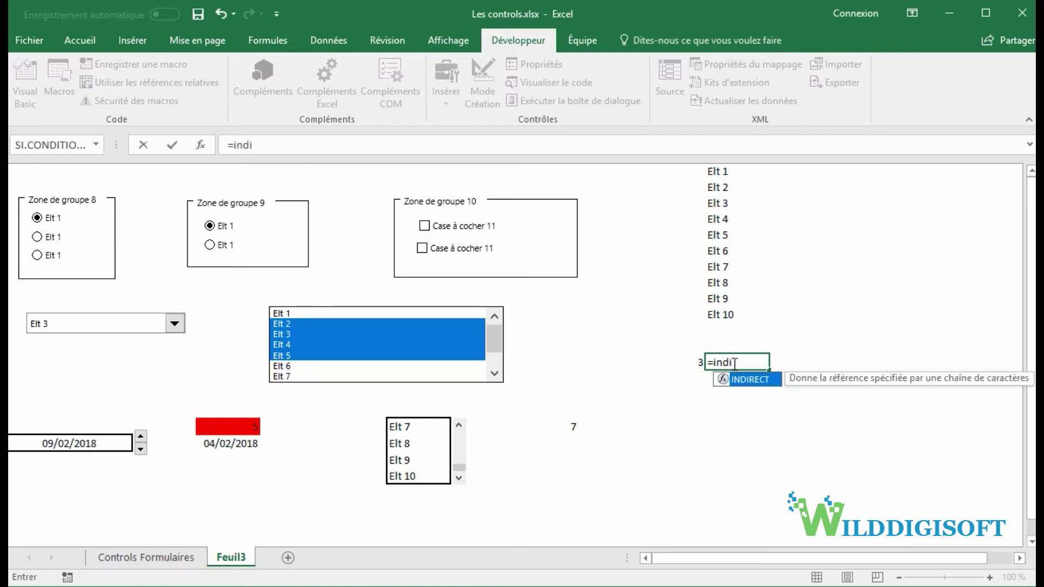
double_click(745, 379)
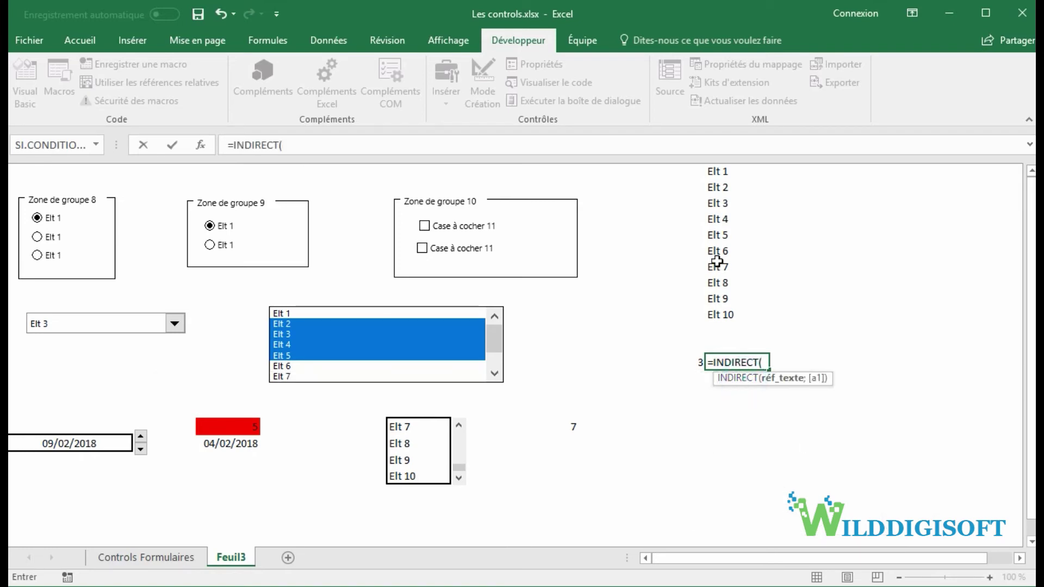
left_click_drag(718, 172, 714, 313)
key("Return")
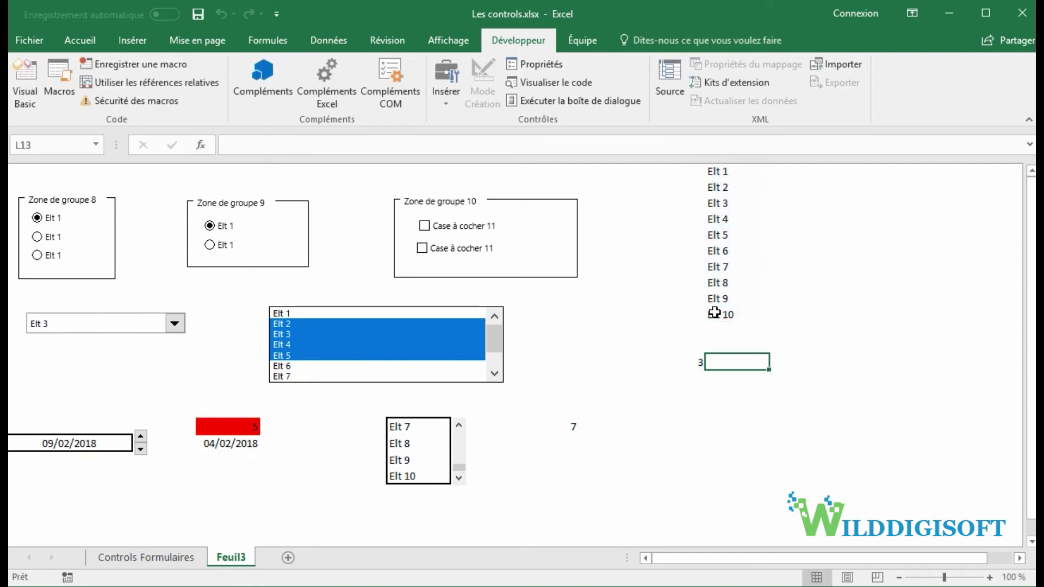
- Enter an INDEX formula in cell L13 that returns the element of L1:L10 at the row number in K13
type("=inde")
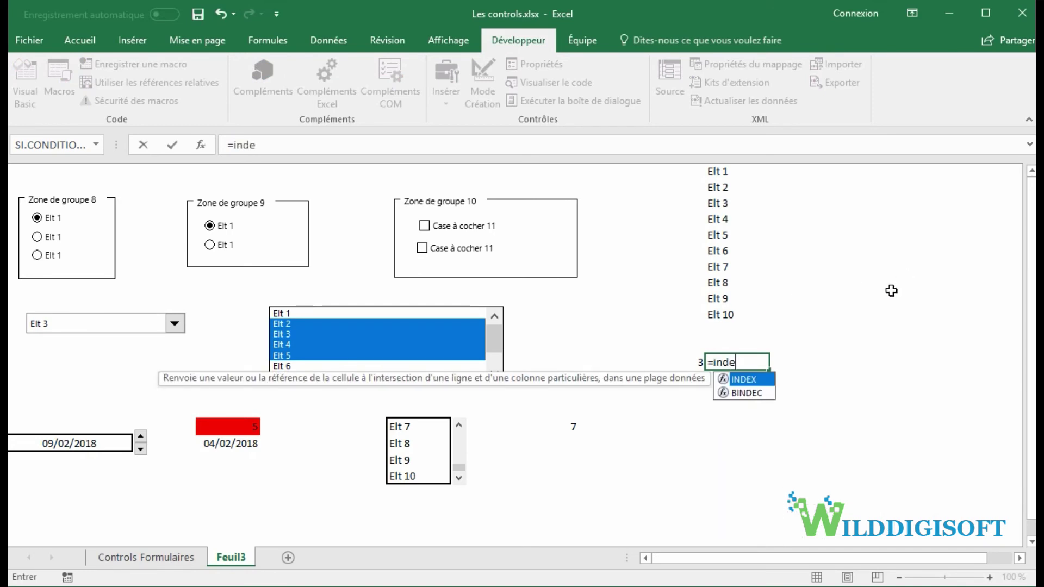
double_click(745, 380)
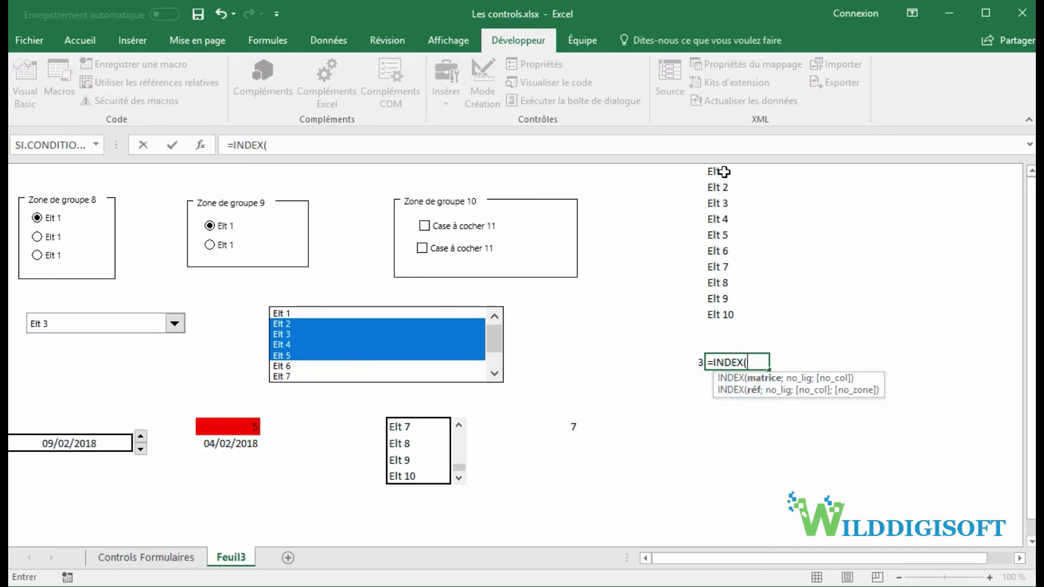
left_click_drag(724, 172, 714, 314)
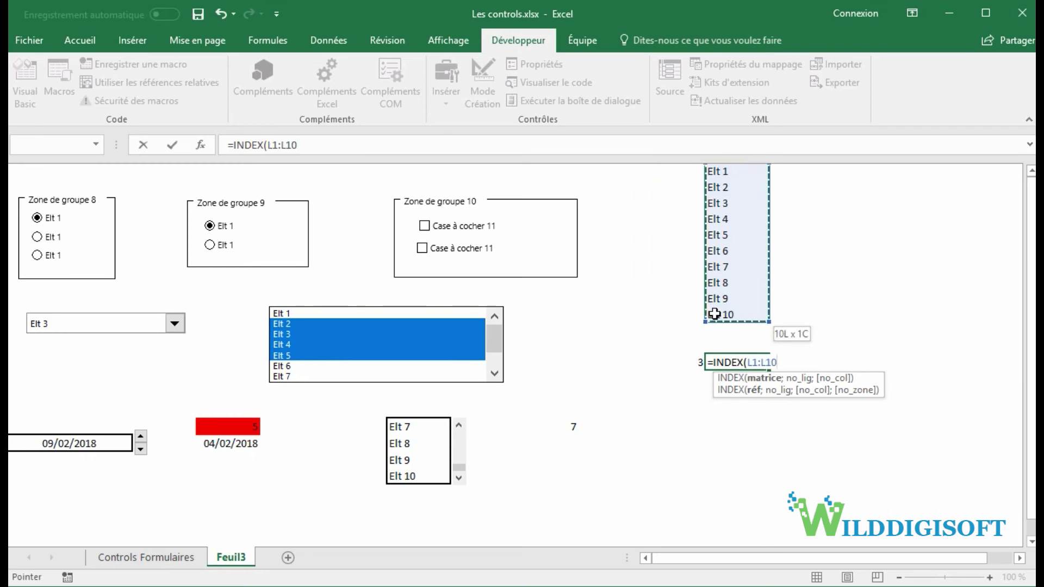
type(",")
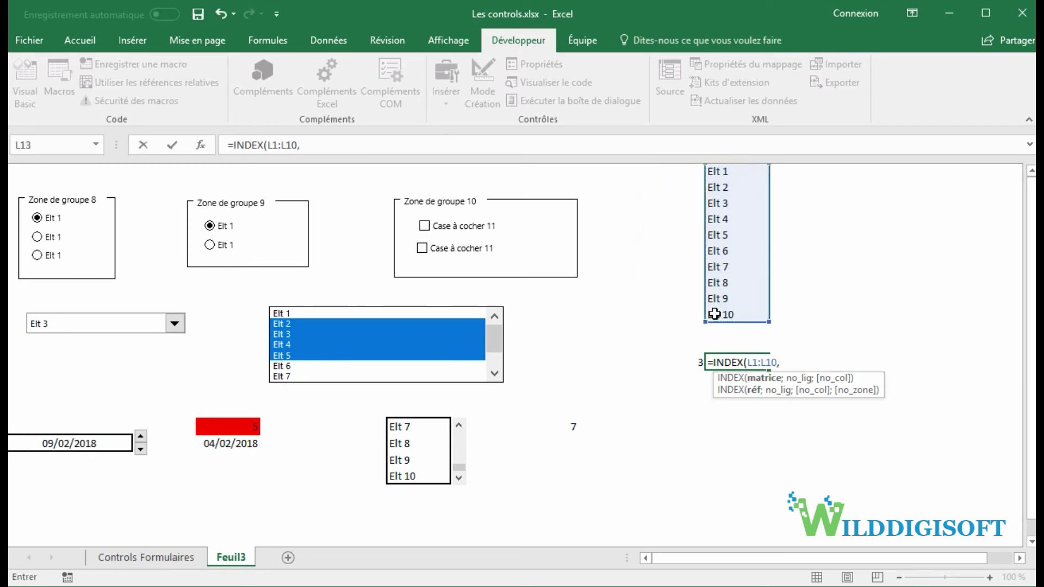
key("BackSpace")
type(";")
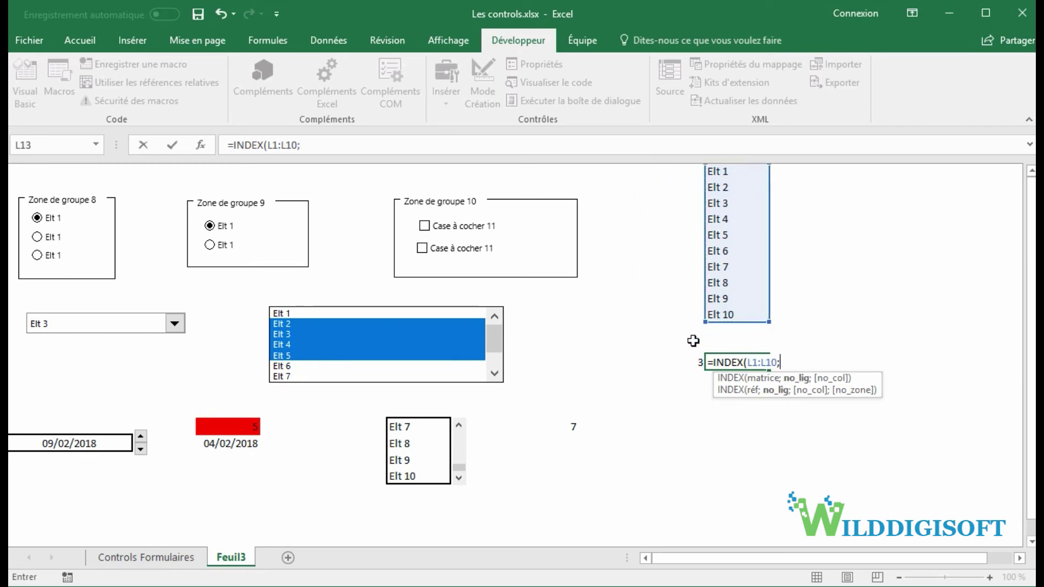
left_click(689, 363)
key("Return")
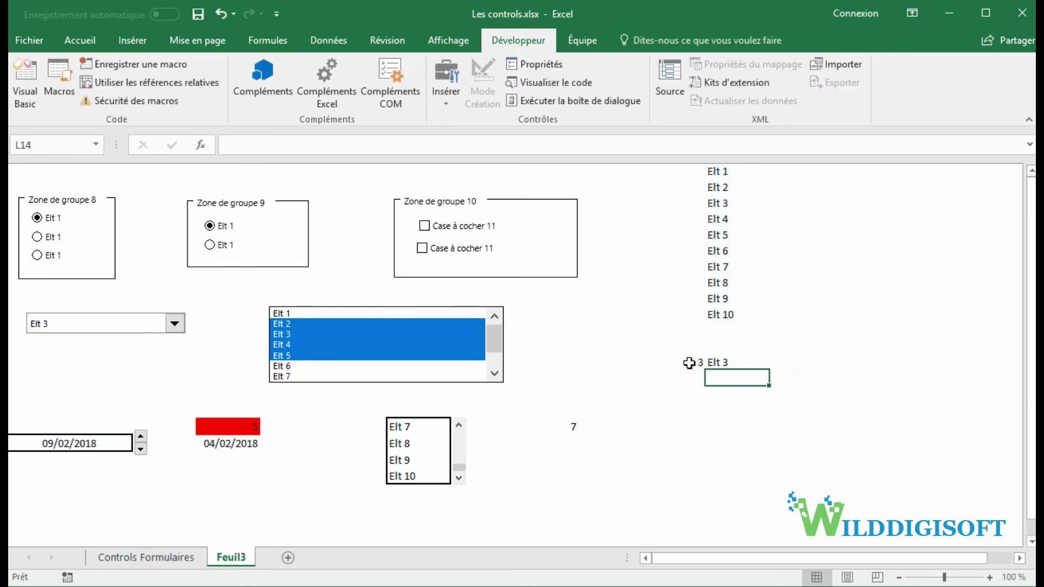
- Choose Elt 6 and Elt 9 in the combo box to test the index in K13 and the element in L13
left_click(175, 324)
left_click(102, 373)
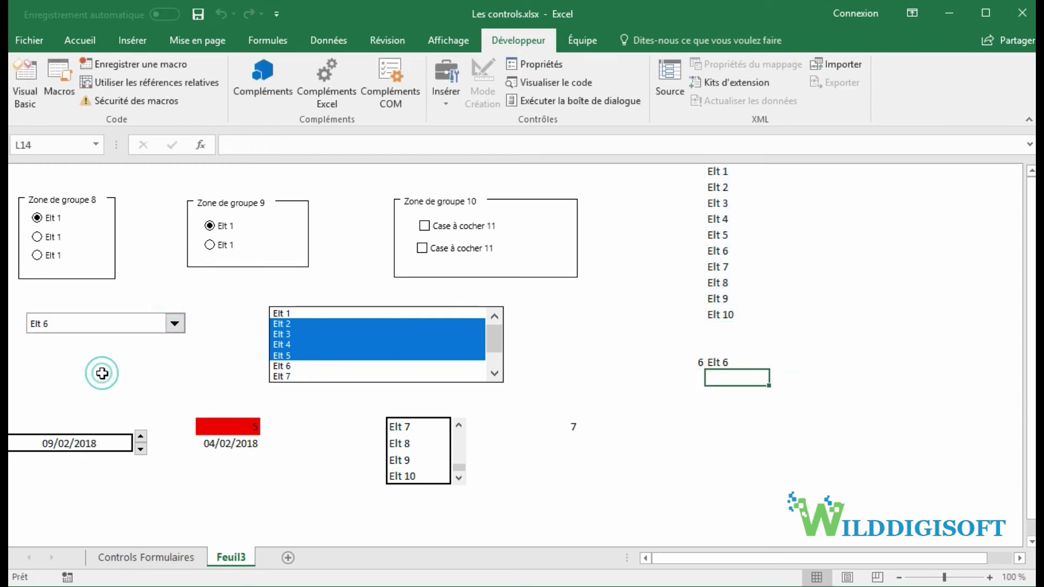
left_click(173, 323)
left_click(101, 397)
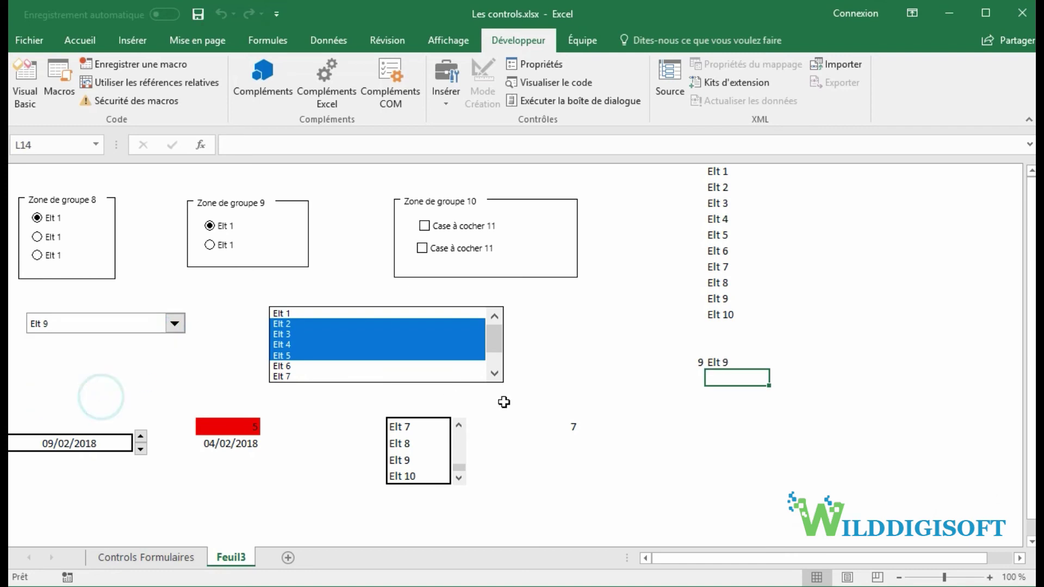
left_click_drag(686, 362, 714, 357)
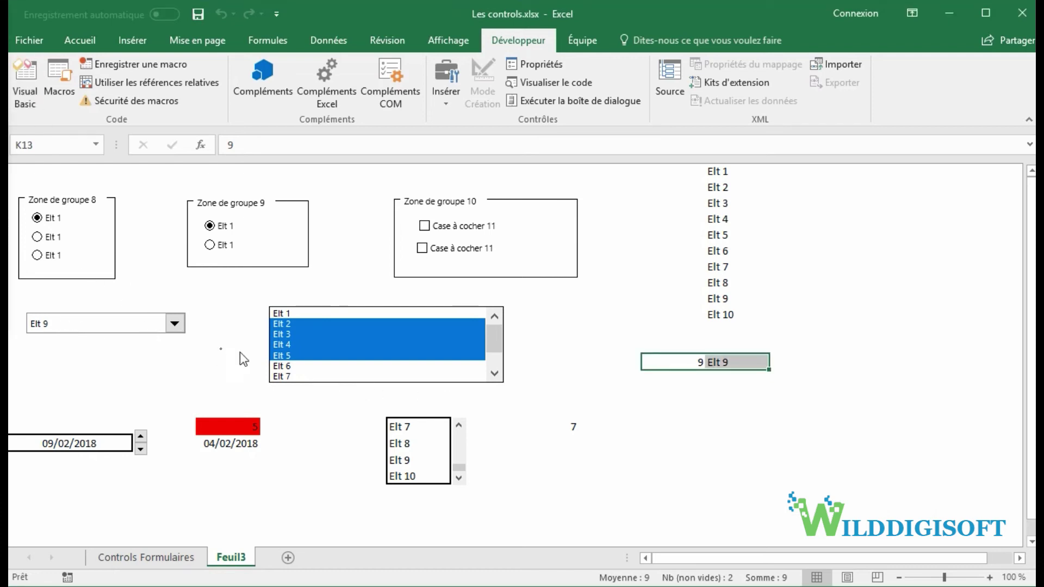
left_click_drag(253, 291, 522, 390)
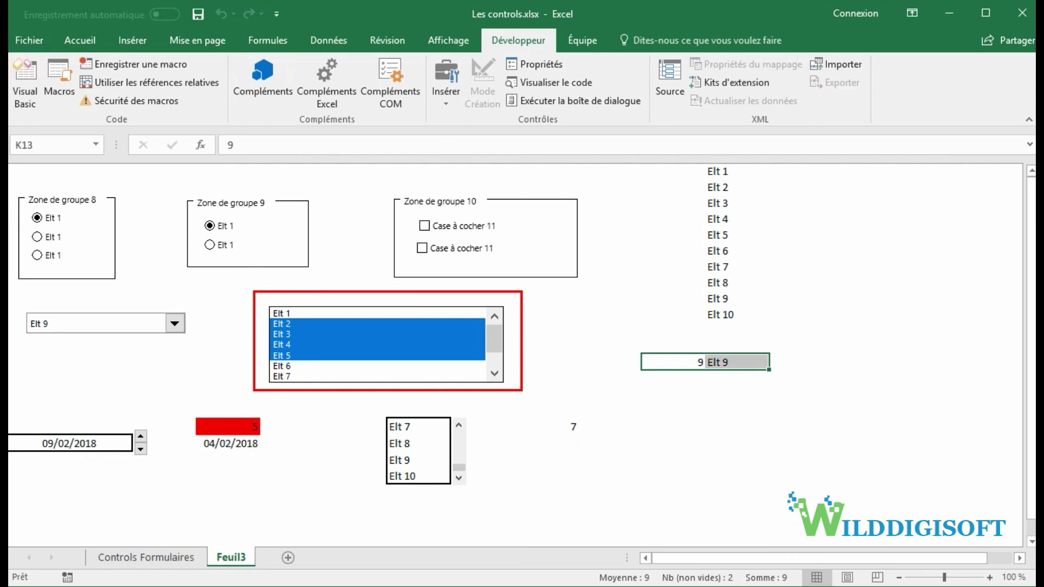
key("Escape")
left_click(545, 413)
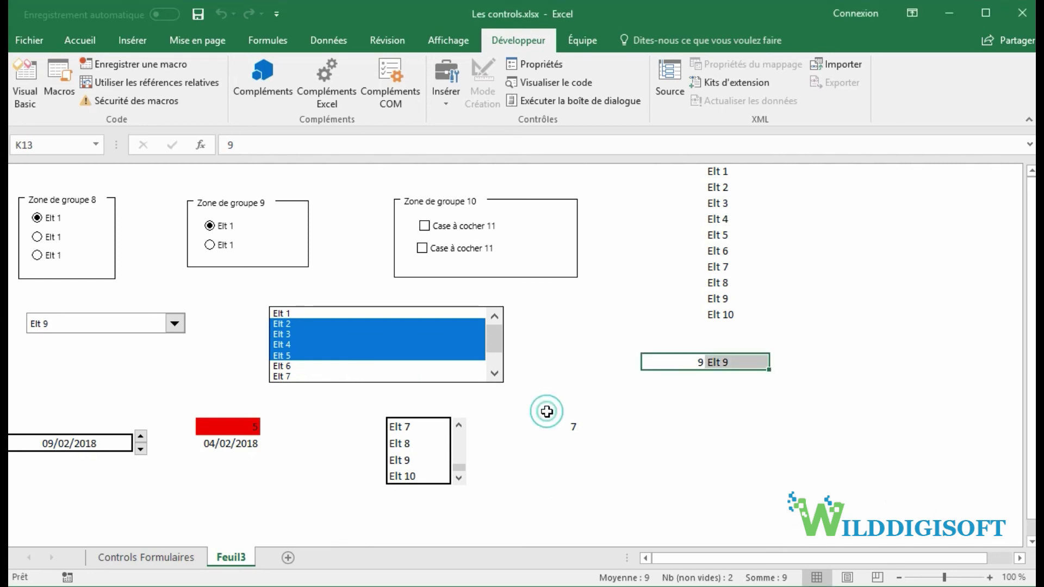
left_click(541, 396)
- Link the list box to cell K14 in its control format settings and deselect it
right_click(432, 351)
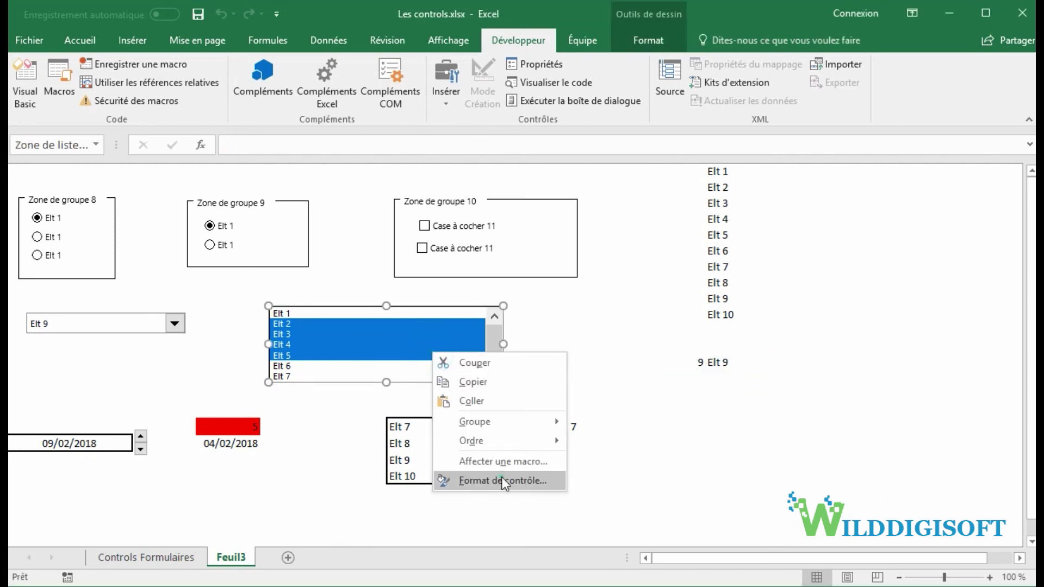
left_click(501, 478)
left_click(324, 334)
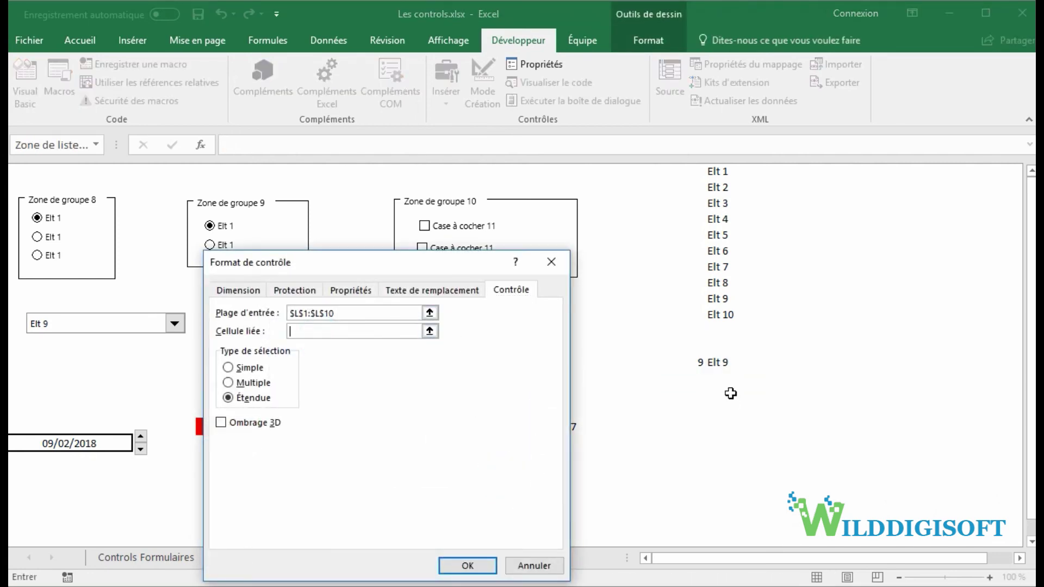
left_click(700, 377)
left_click(467, 566)
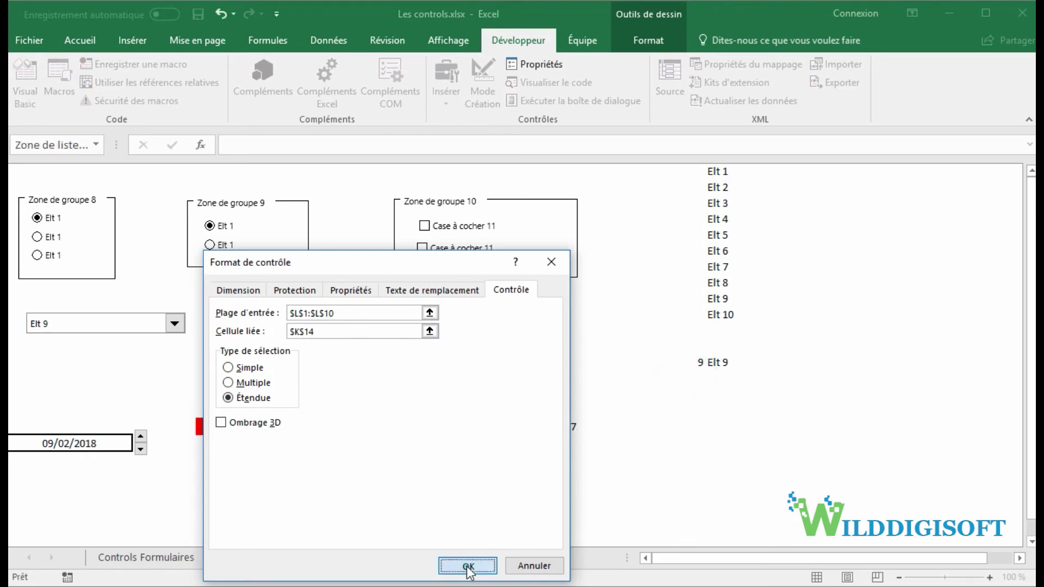
left_click(672, 427)
- Select single elements and the range Elt 2 to Elt 4 in the list box to check linked cell K14
left_click(346, 368)
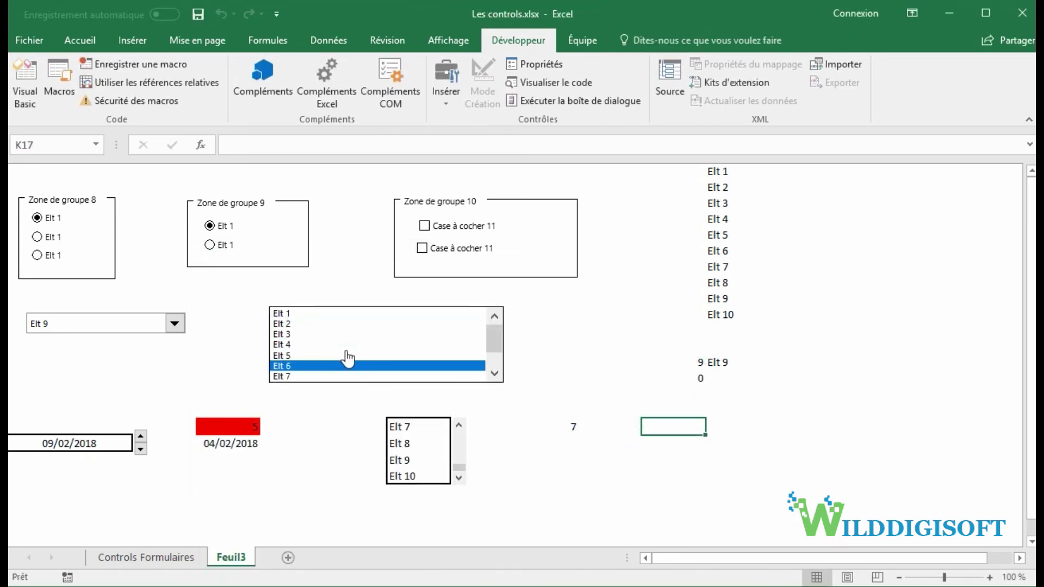
left_click(346, 355)
left_click(335, 324)
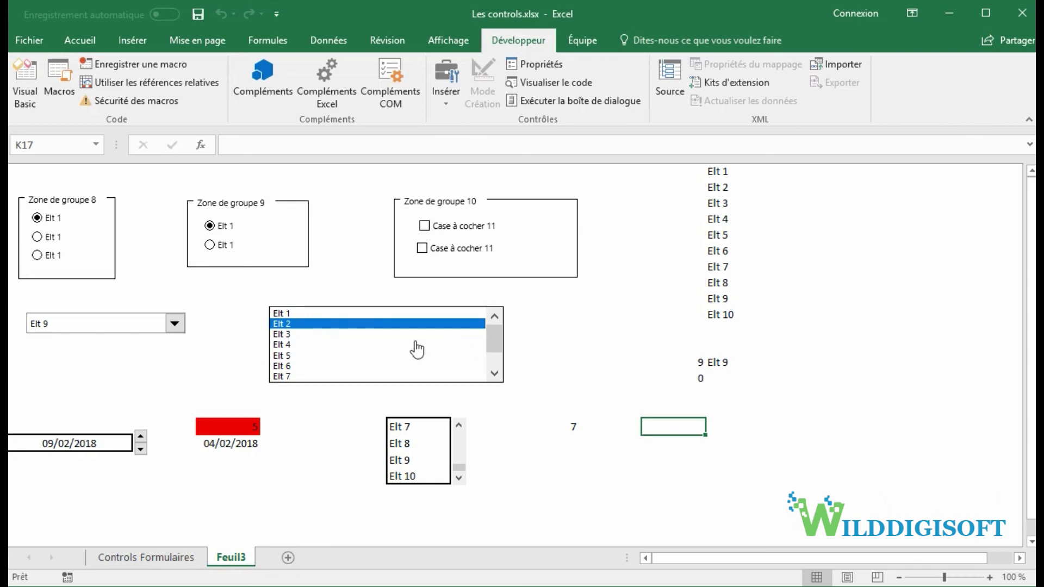
left_click(398, 344)
left_click(358, 323, "shift")
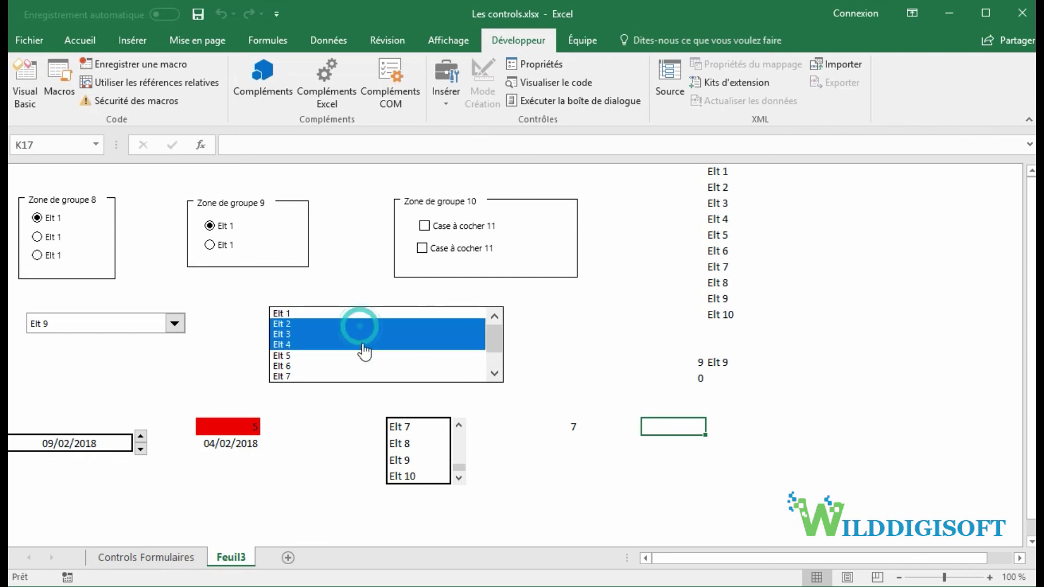
- Change the list box's selection type to Simple in its control format settings and deselect it
right_click(419, 327)
left_click(494, 455)
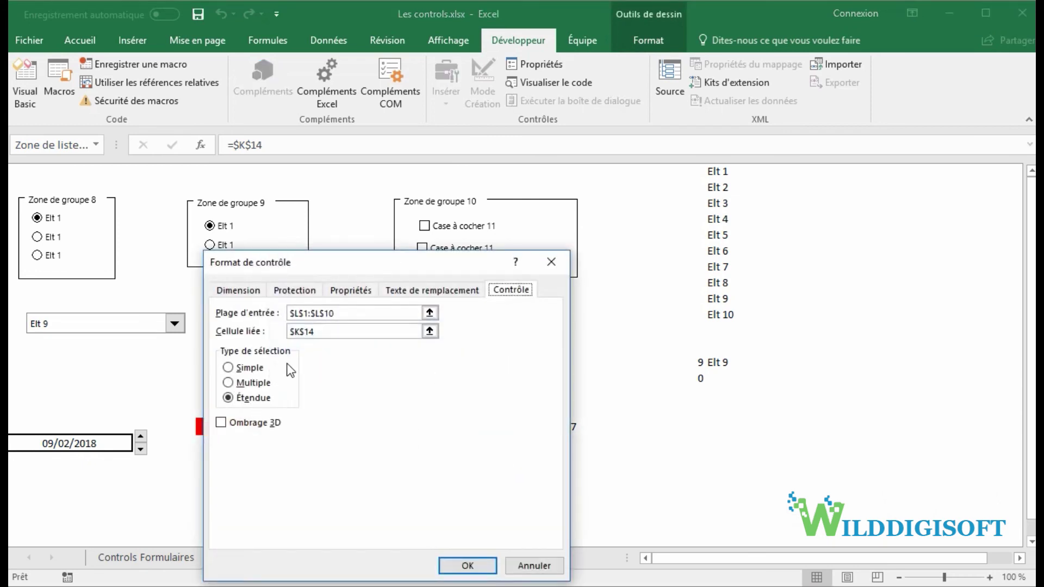
left_click(229, 368)
left_click(465, 566)
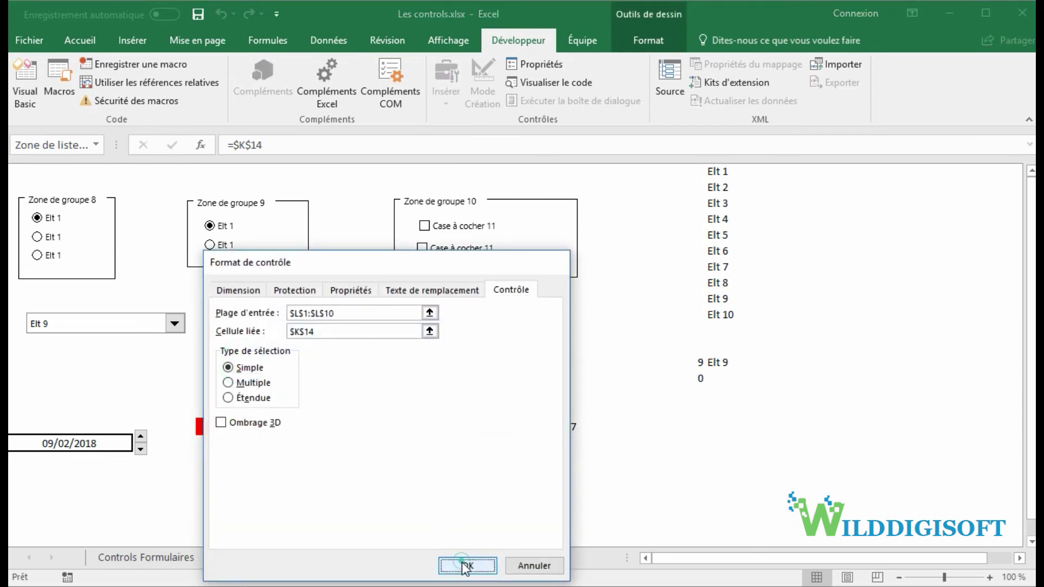
left_click(532, 392)
- Select several elements one by one in the list box, ending on Elt 3, to check linked cell K14
left_click(302, 314)
left_click(296, 342)
left_click(302, 355)
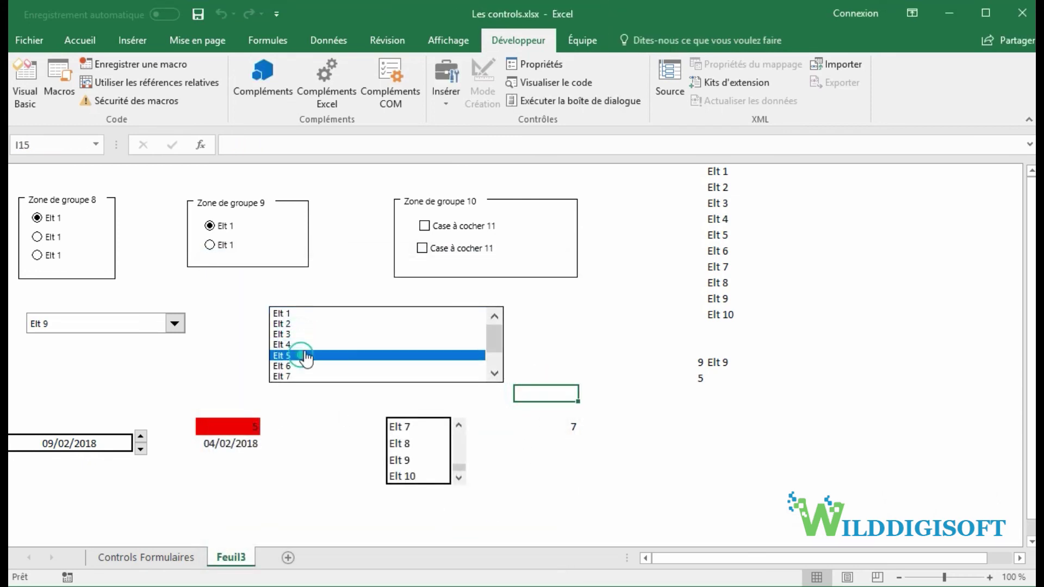
left_click(305, 334)
left_click(318, 355)
left_click(319, 334)
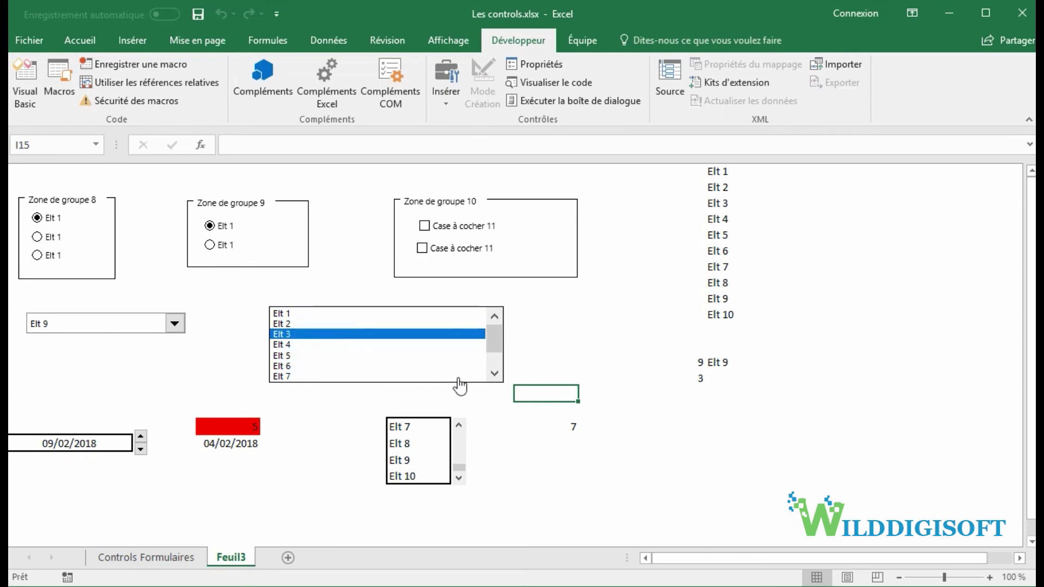